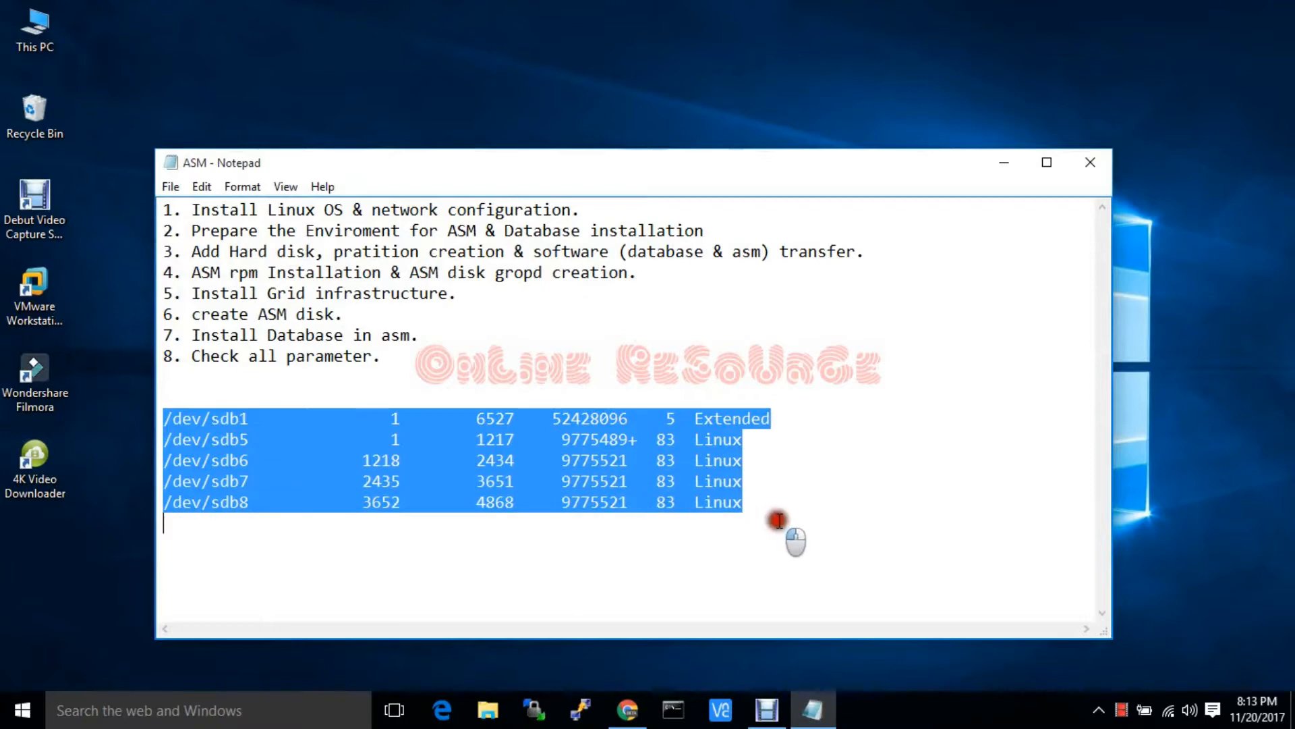
# Delete the five /dev/sdb partition rows so only the eight-step ASM plan remains
pyautogui.press('Delete')
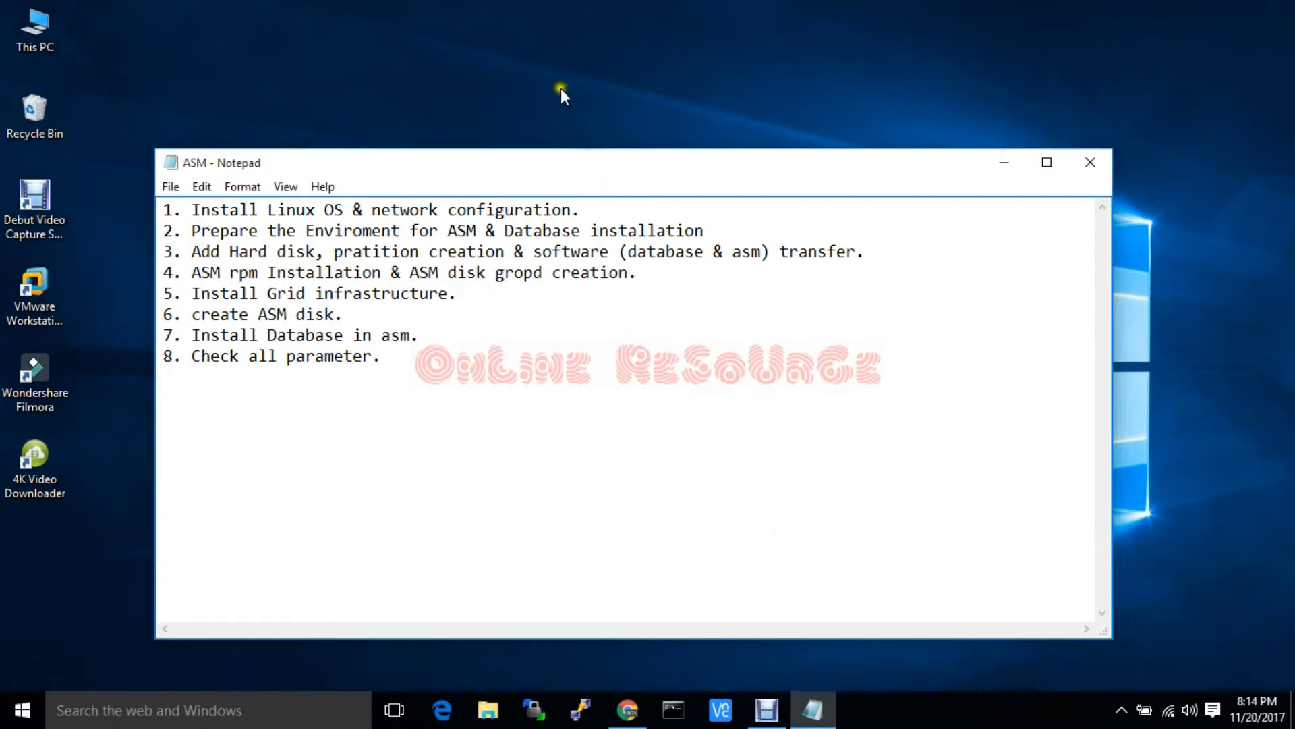
pyautogui.rightClick(544, 58)
pyautogui.click(582, 116)
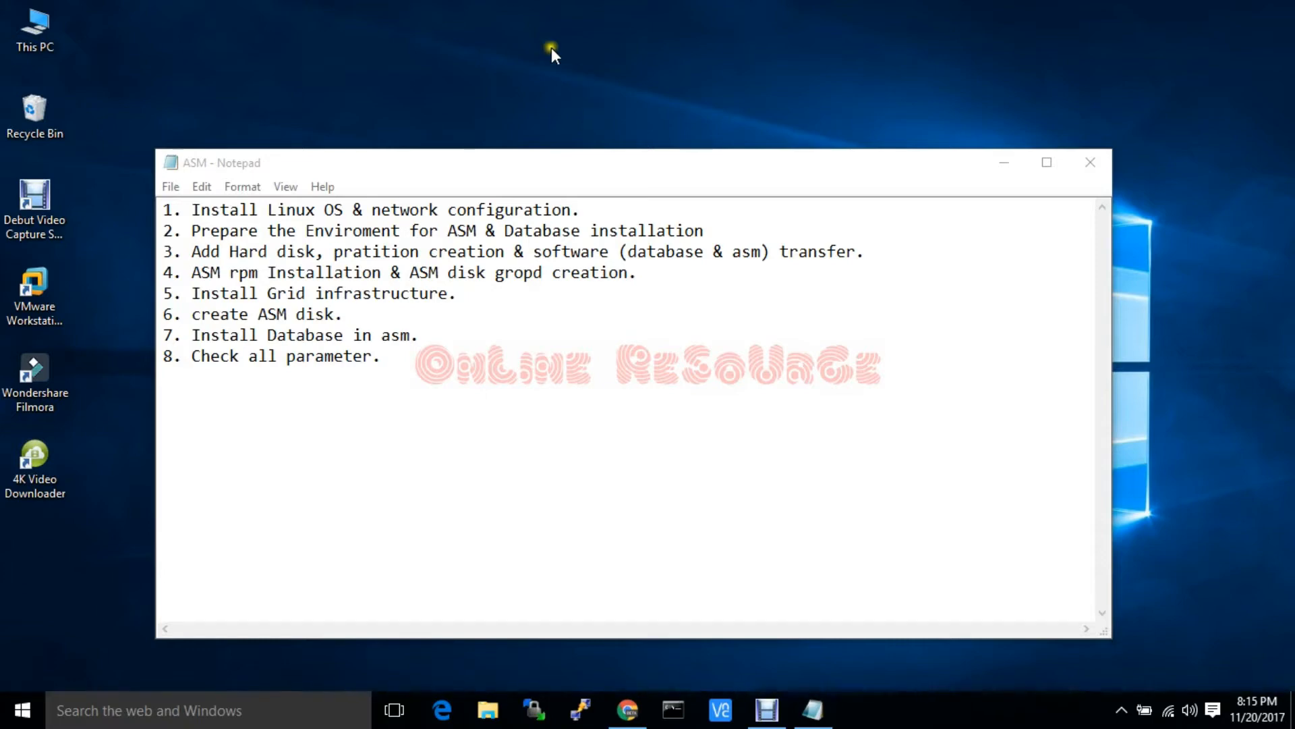
pyautogui.rightClick(559, 47)
pyautogui.click(584, 101)
pyautogui.rightClick(561, 47)
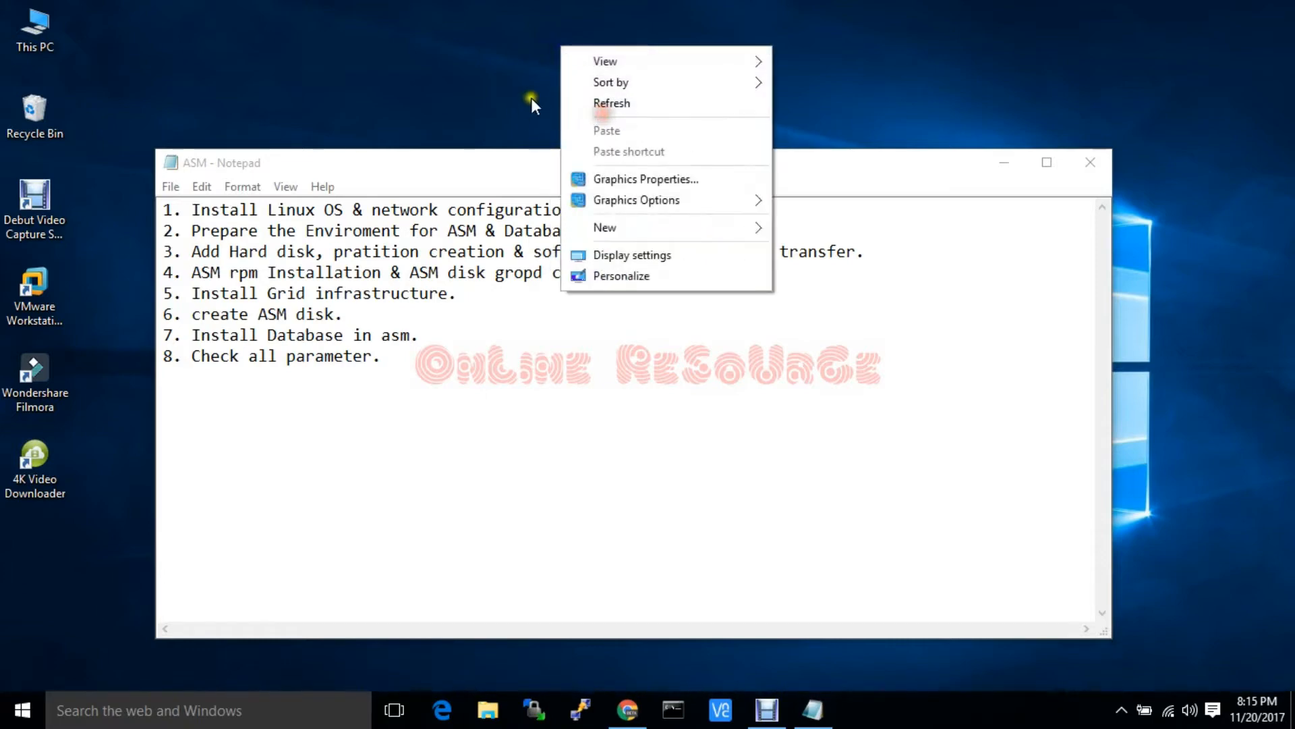
pyautogui.click(587, 103)
pyautogui.click(48, 274)
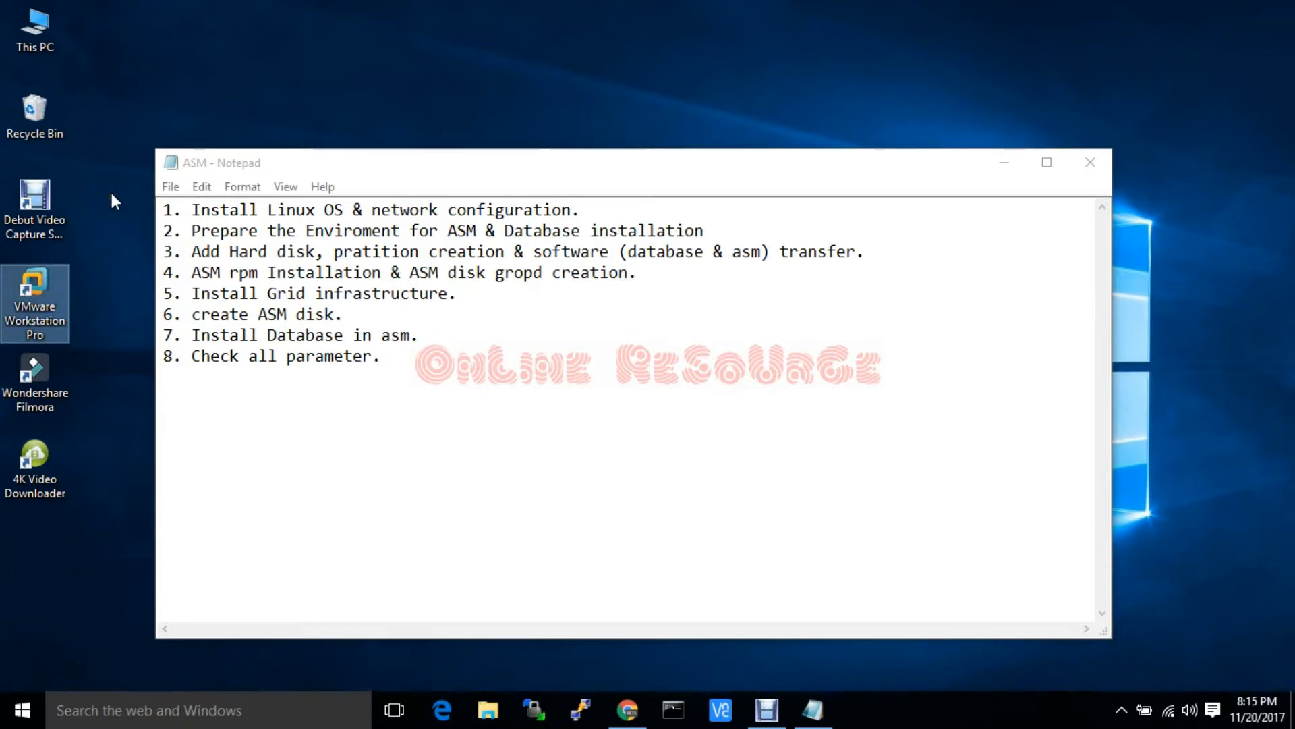
# Launch VMware Workstation Pro and start a new virtual machine from the File menu
pyautogui.doubleClick(37, 284)
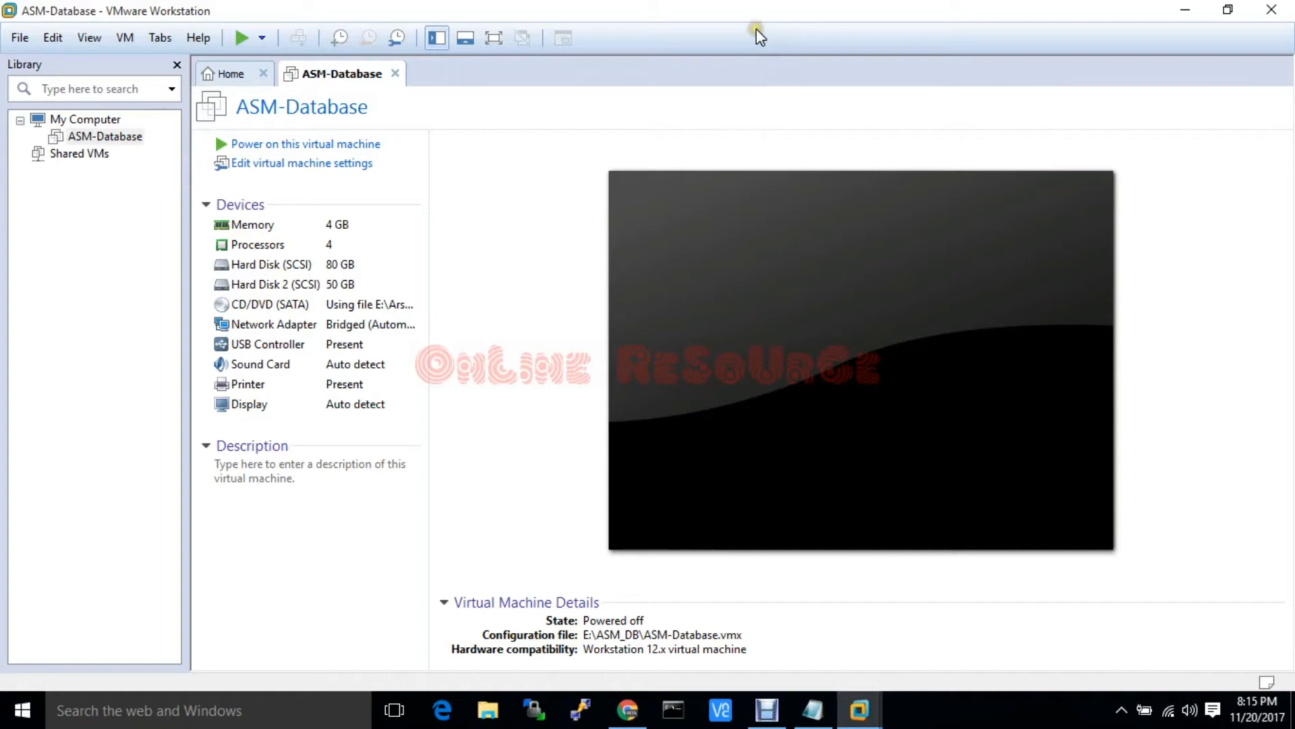
pyautogui.click(20, 38)
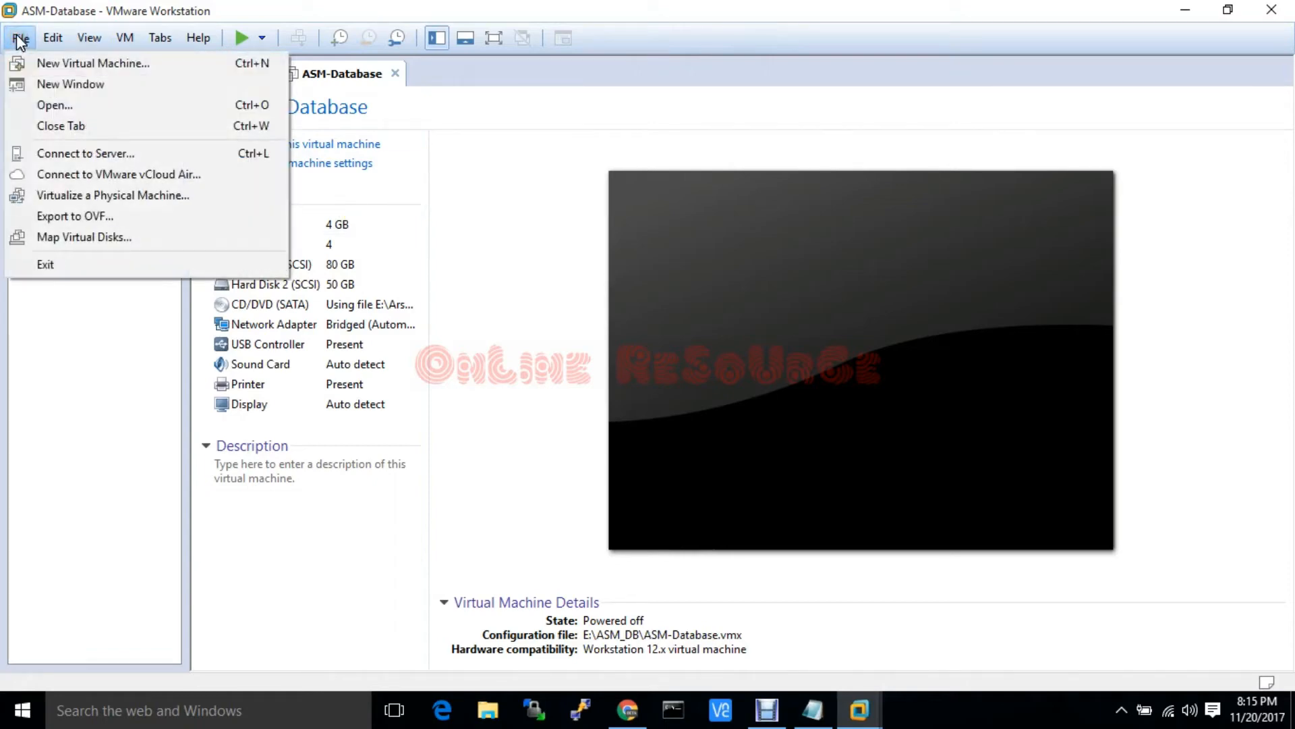
pyautogui.click(33, 62)
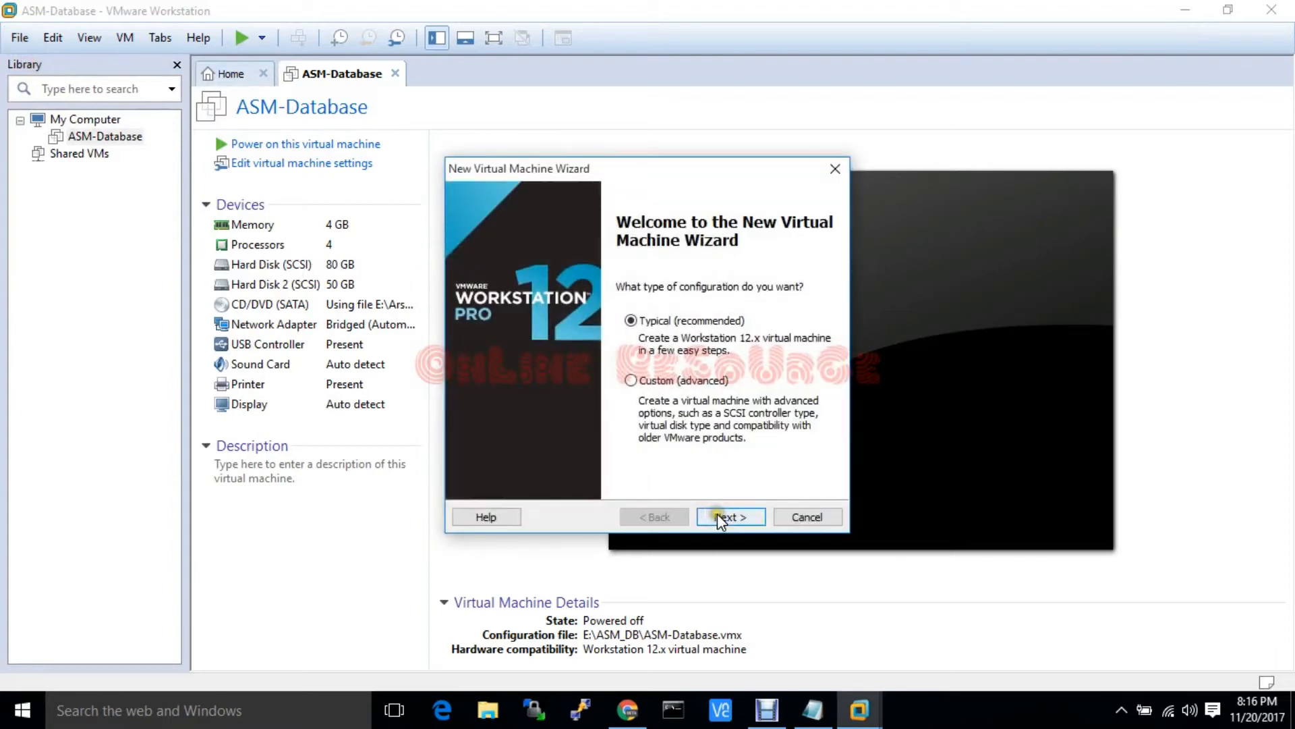
# Choose Typical setup, install the OS later, and pick Red Hat Enterprise Linux 5 64-bit as guest
pyautogui.click(717, 514)
pyautogui.click(607, 440)
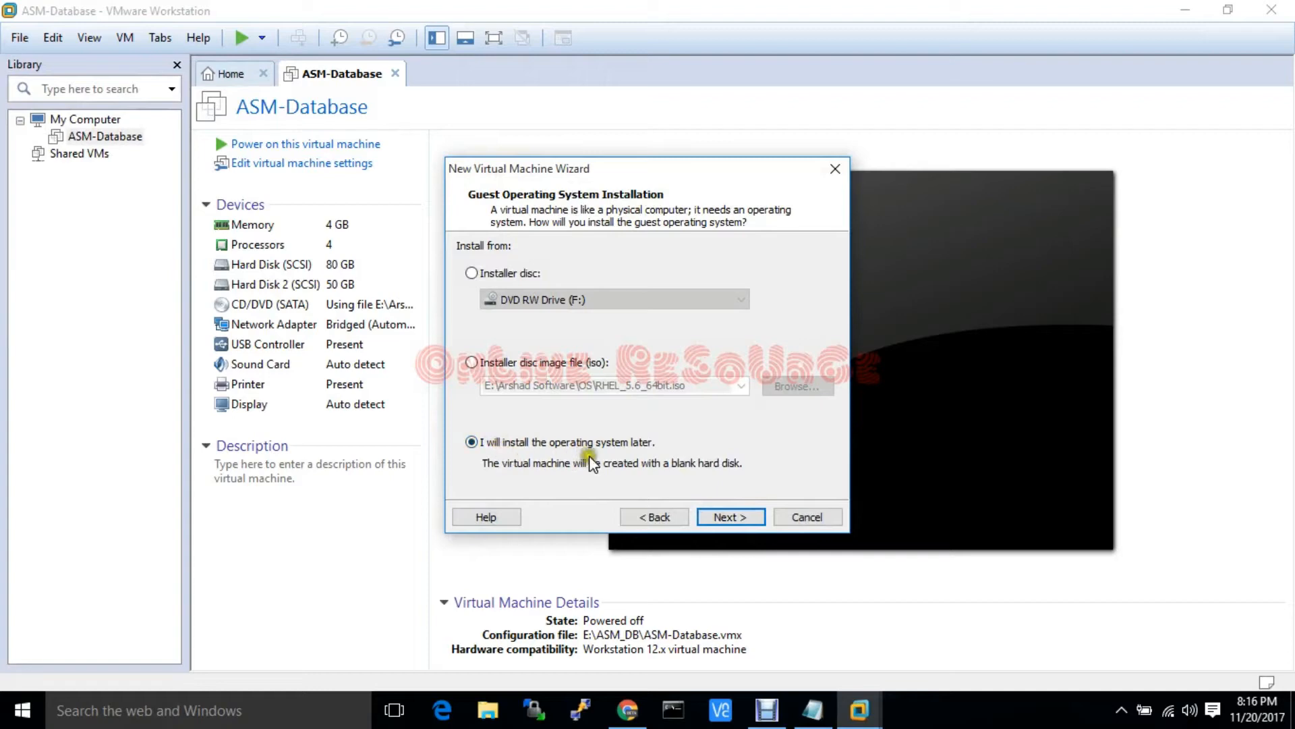
pyautogui.click(731, 518)
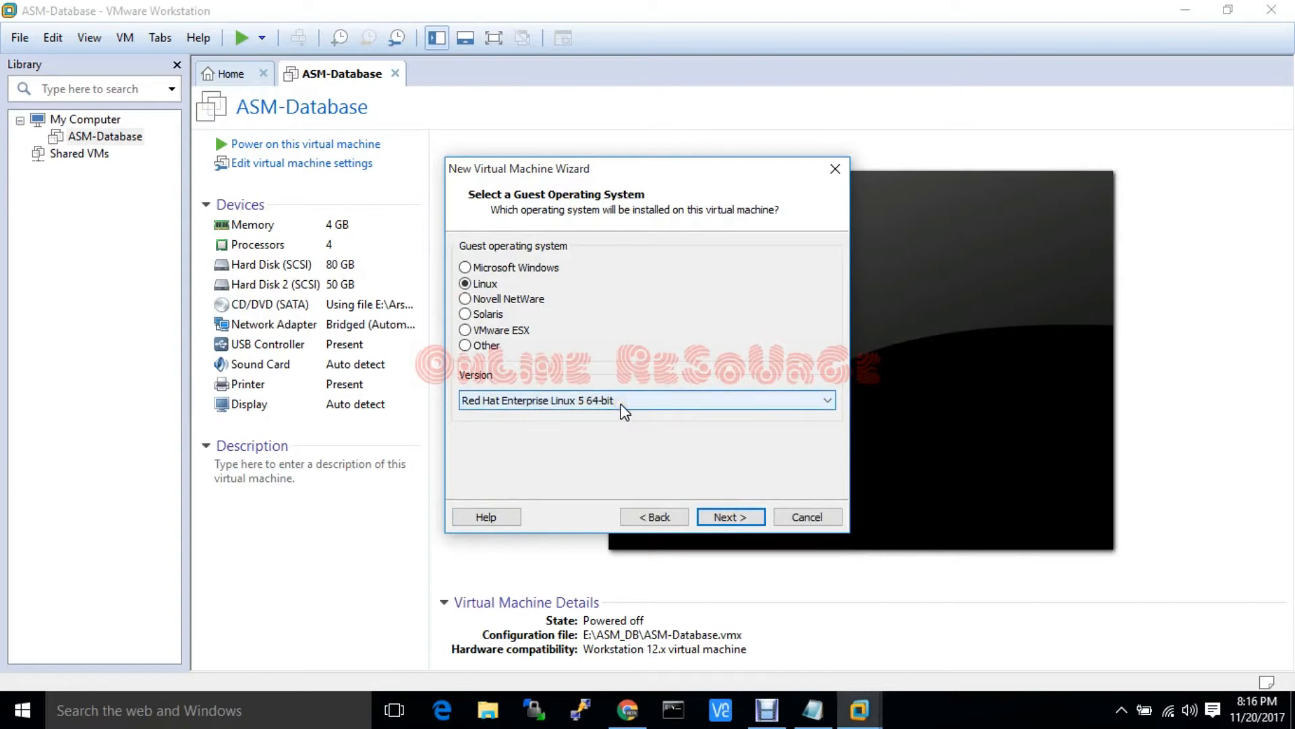
pyautogui.click(741, 521)
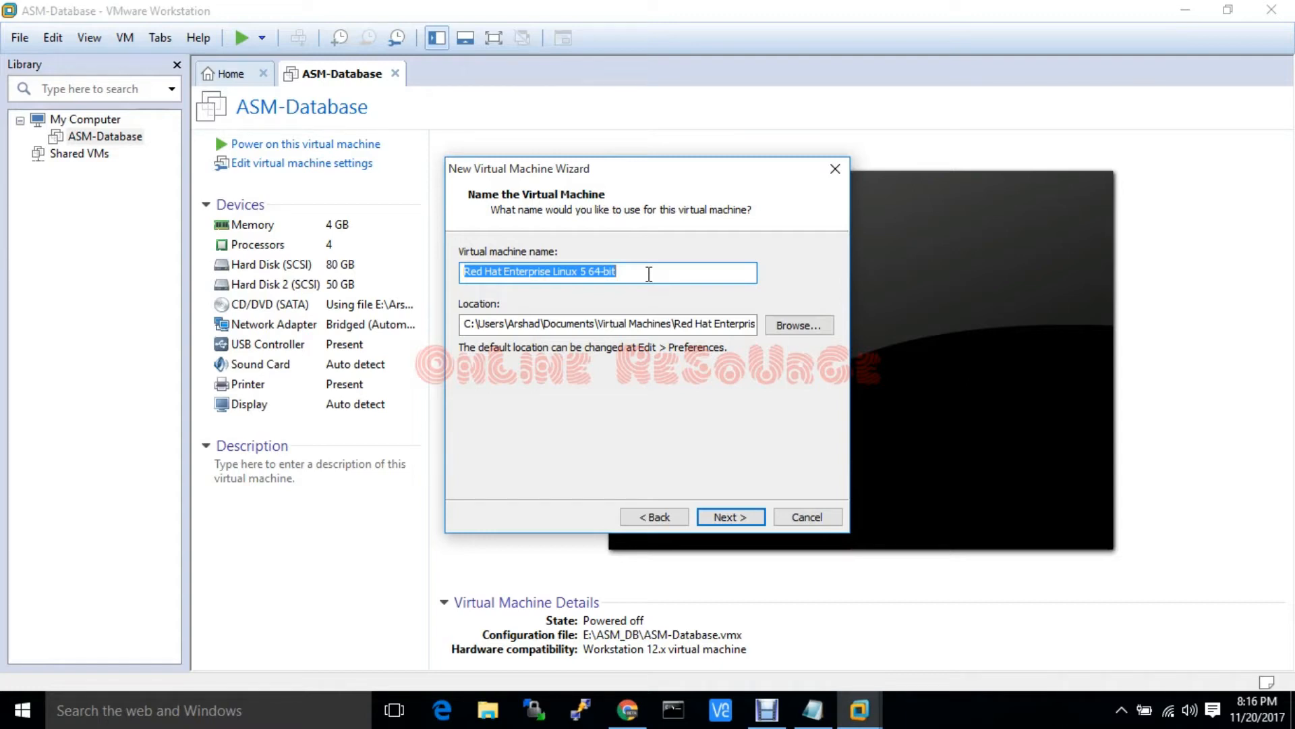
# Name the VM ASM-database1, store it in E:\ASM_DB, and accept the existing-VM warning
pyautogui.write('ASM-')
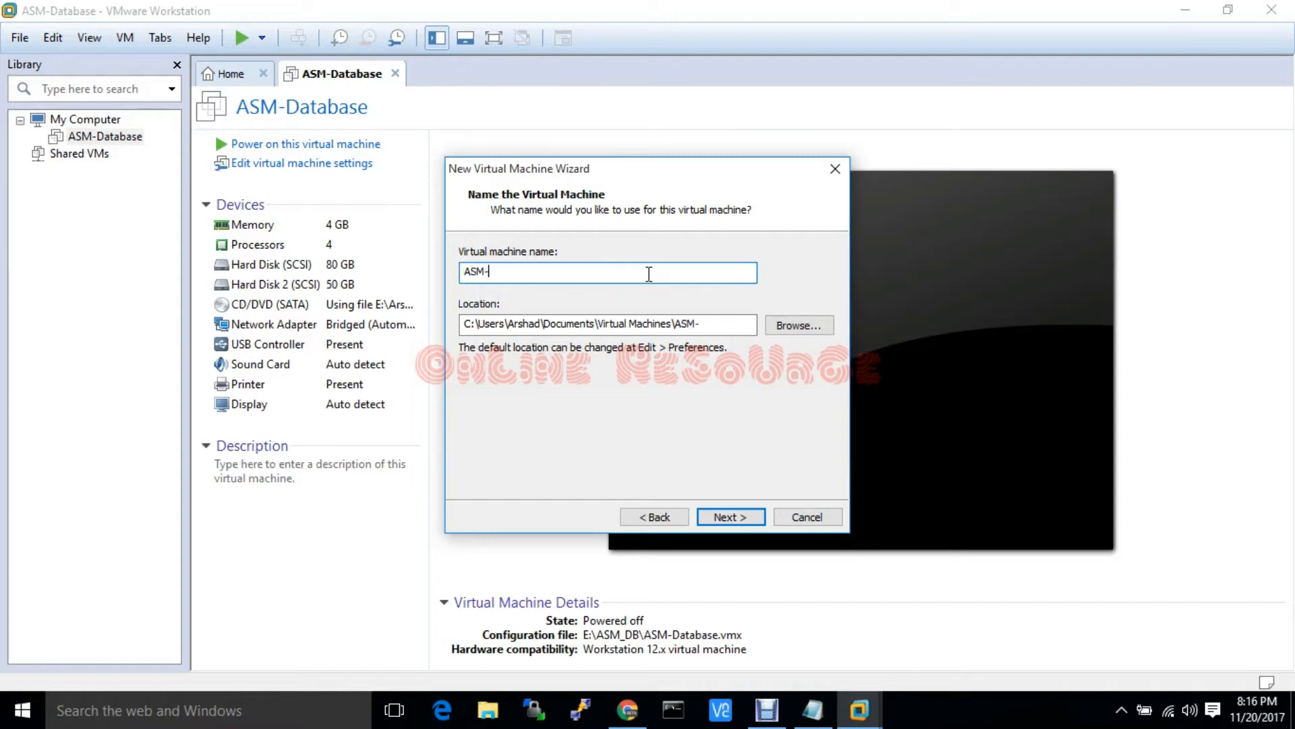
pyautogui.write('database1')
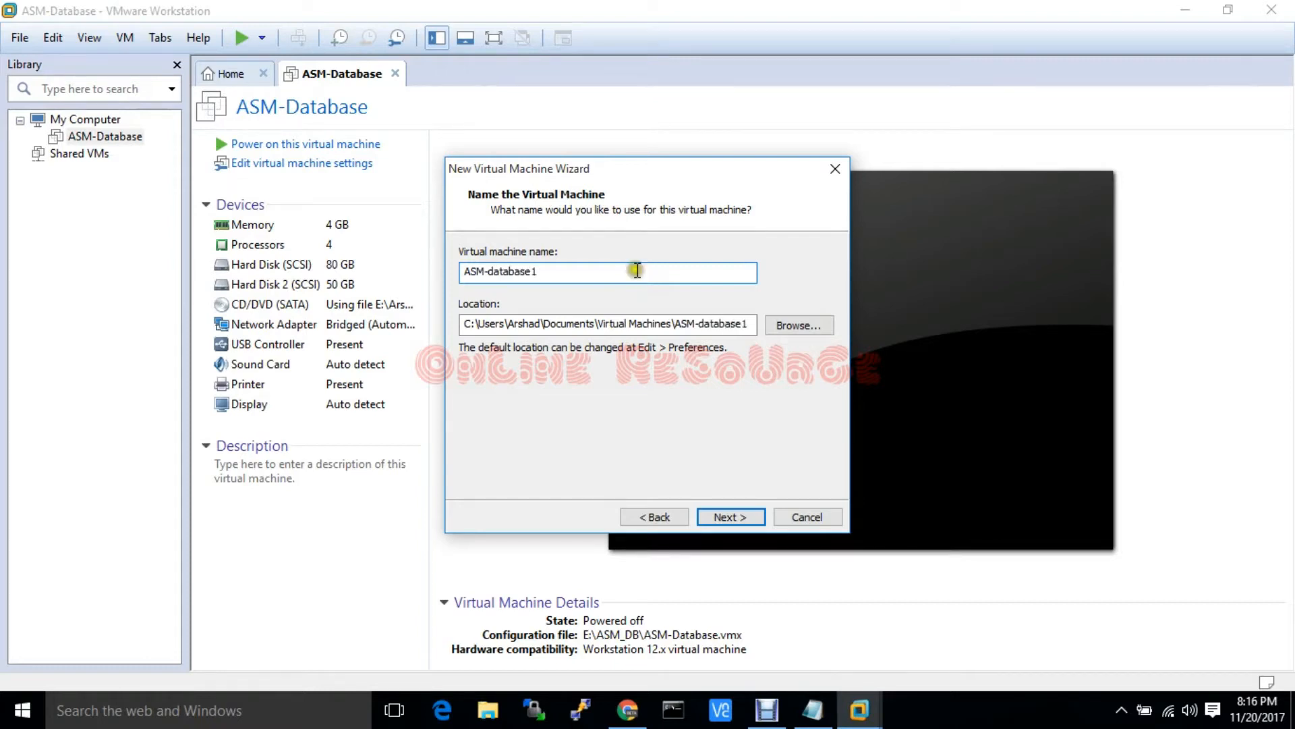
pyautogui.click(795, 320)
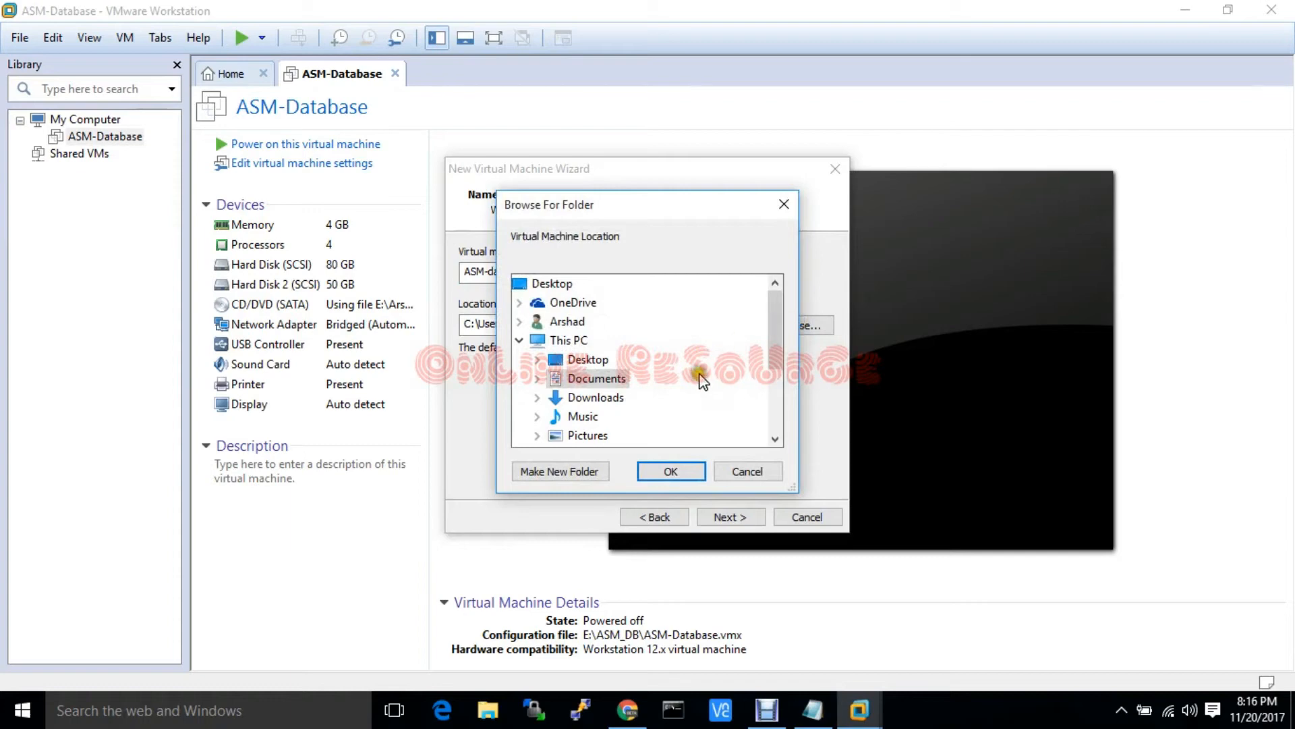
pyautogui.moveTo(776, 327); pyautogui.dragTo(773, 378)
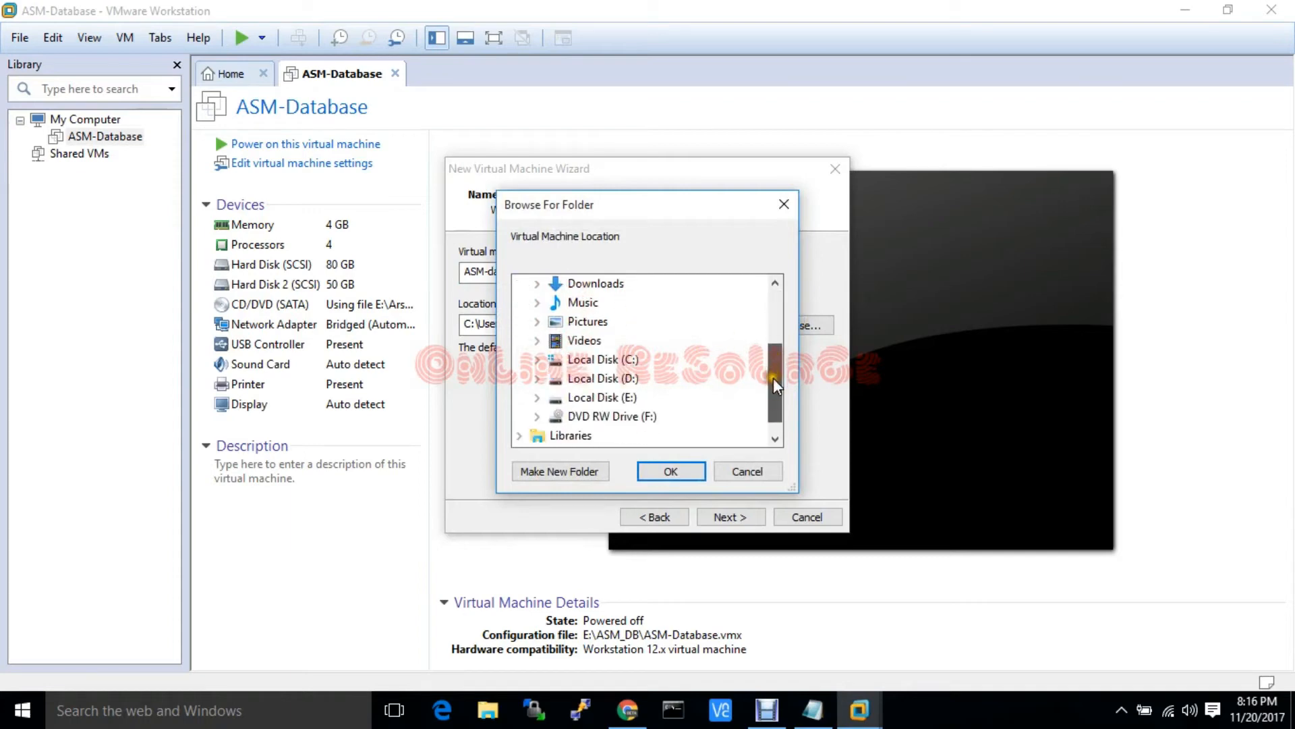
pyautogui.click(609, 399)
pyautogui.scroll(-1, 780, 363)
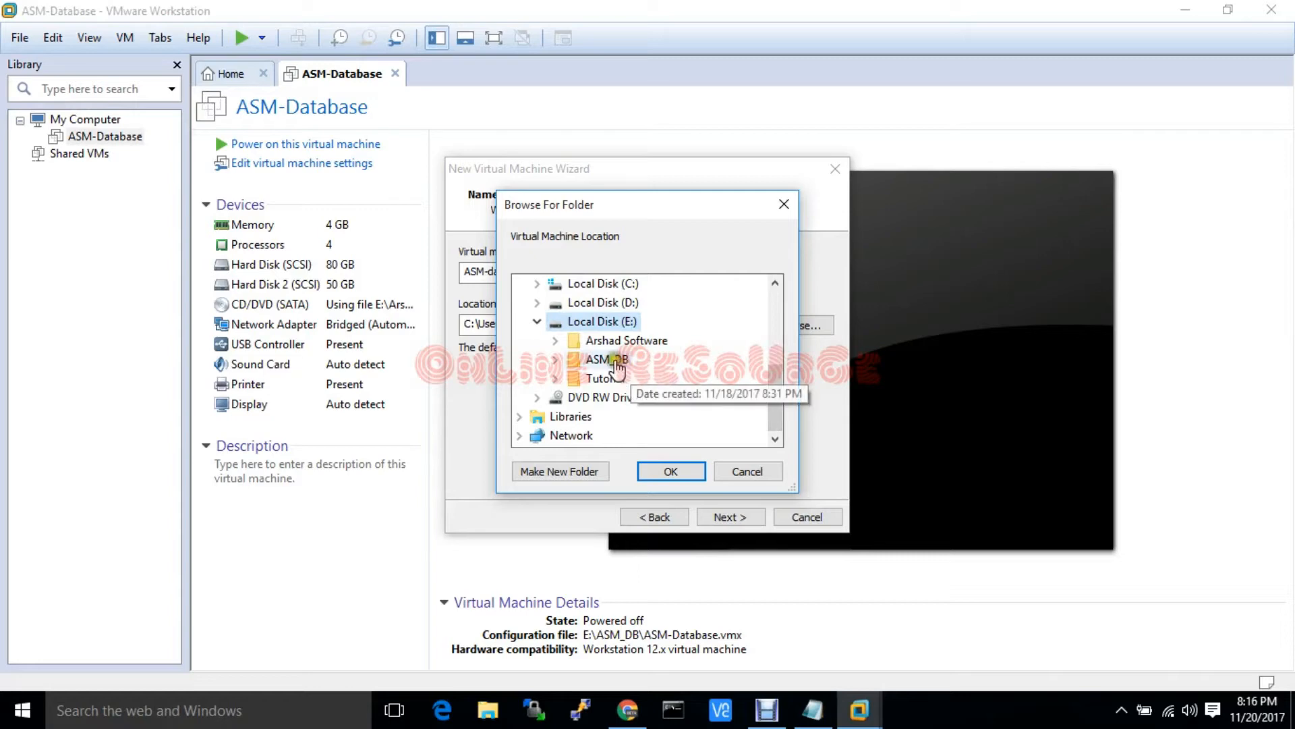
pyautogui.click(611, 359)
pyautogui.click(657, 472)
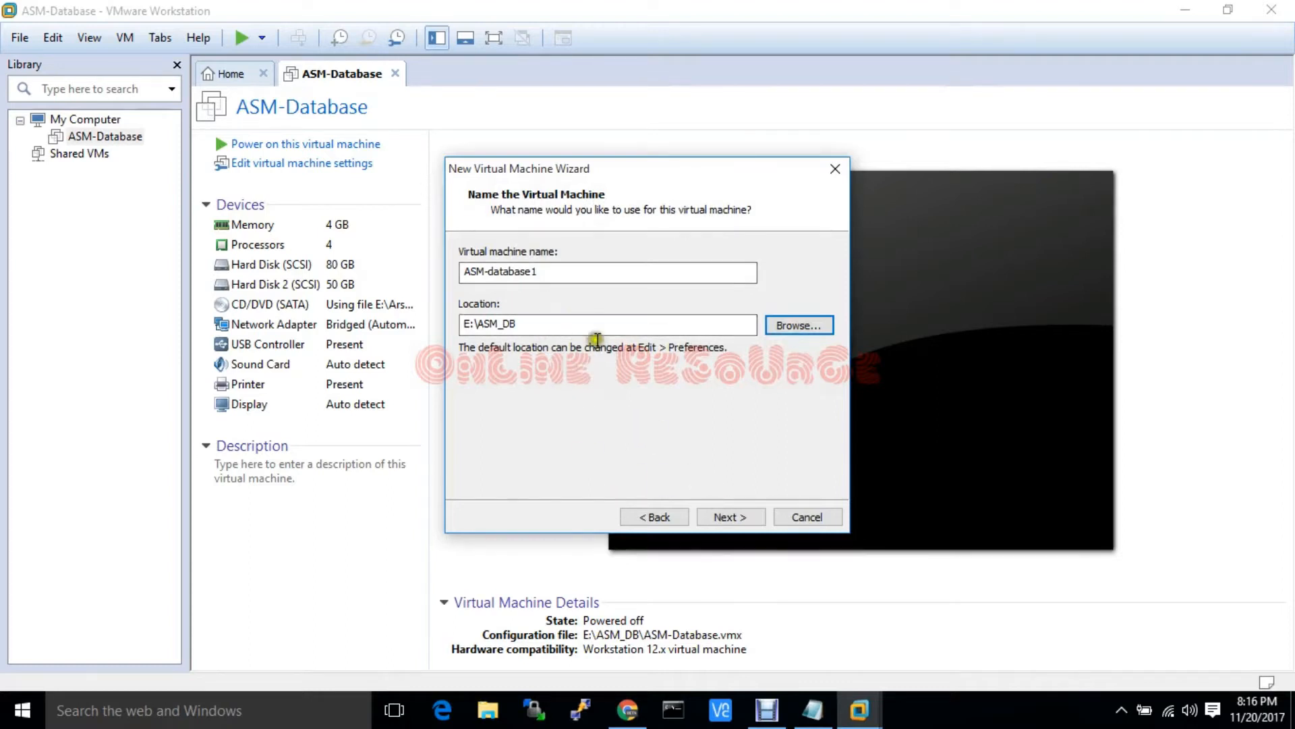
pyautogui.click(729, 516)
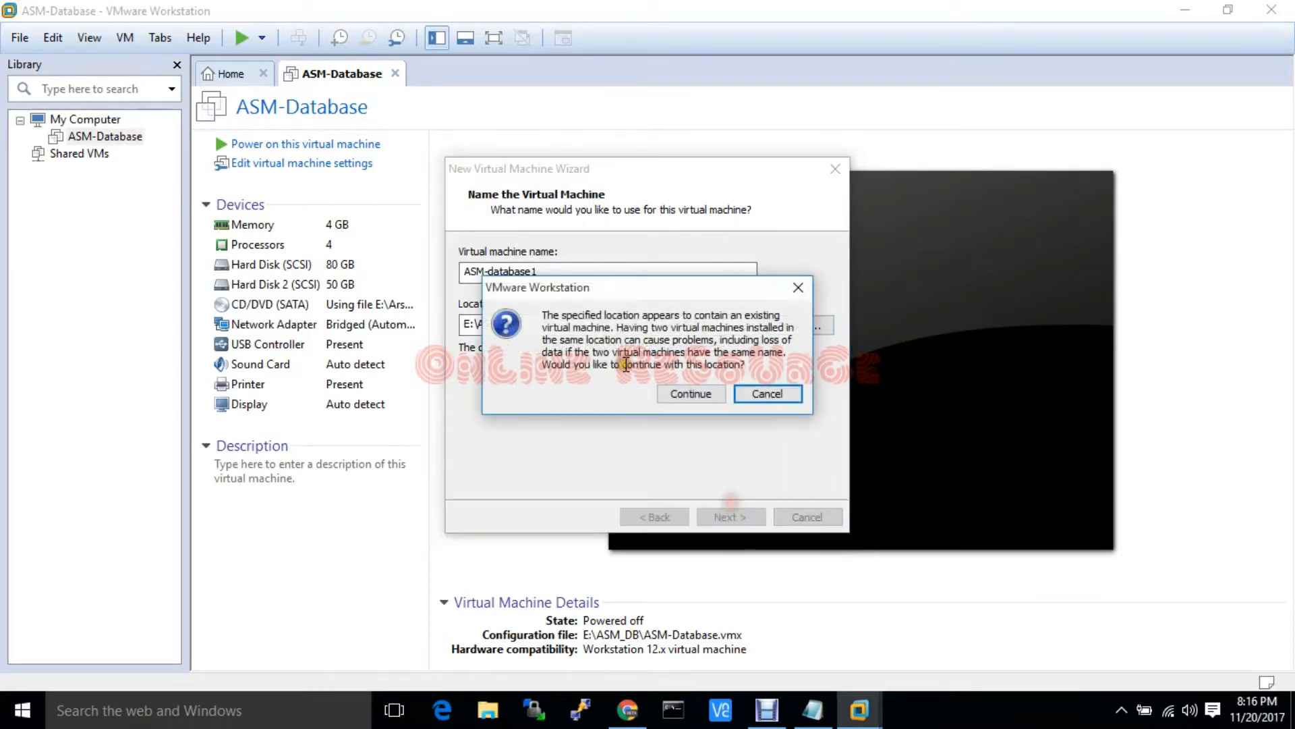
pyautogui.click(685, 395)
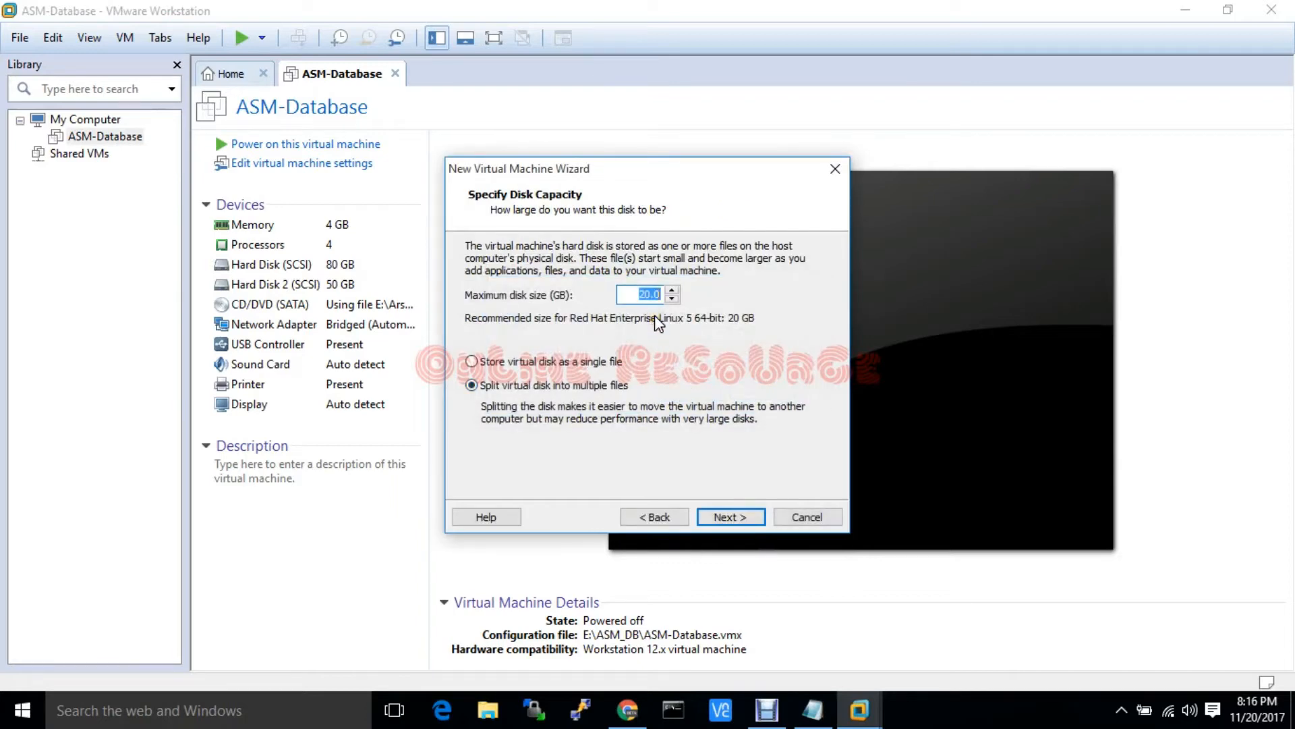
# Give the VM an 80 GB disk stored as a single file and finish creating it
pyautogui.write('50')
pyautogui.press('BackSpace')
pyautogui.press('BackSpace')
pyautogui.write('80')
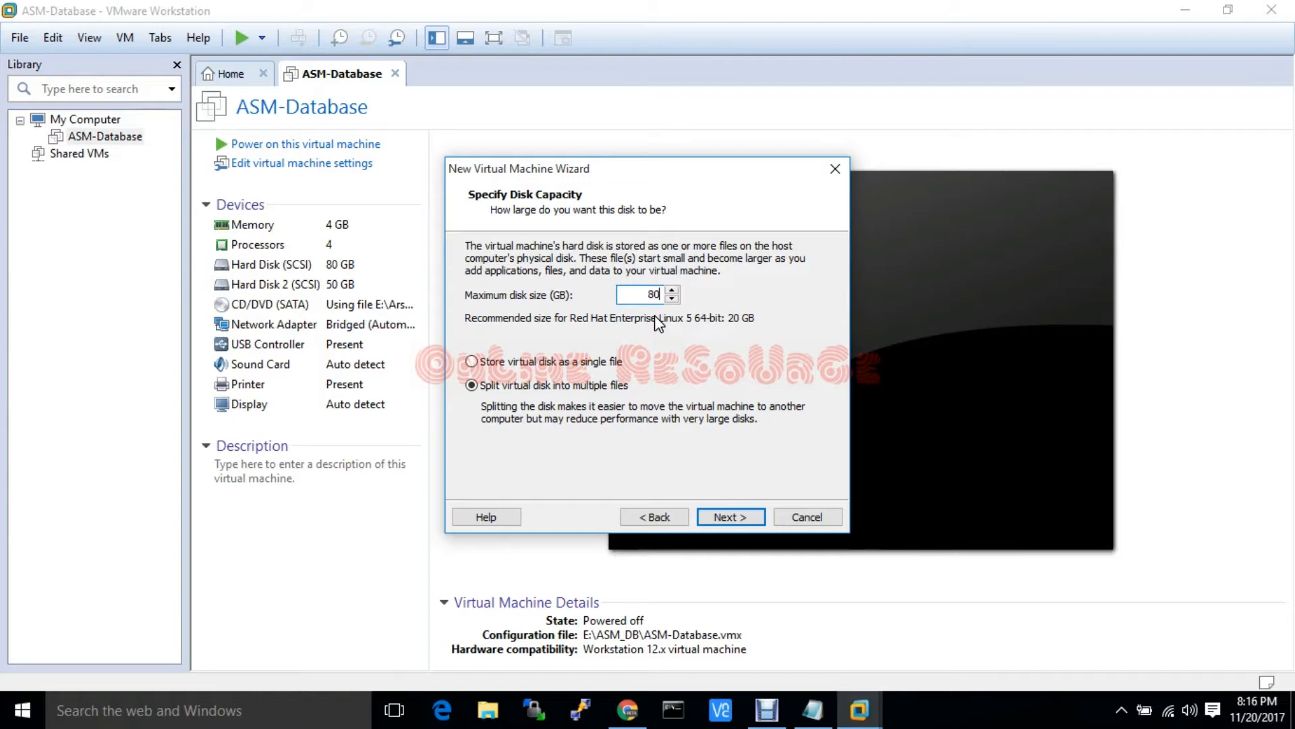
pyautogui.click(560, 361)
pyautogui.click(730, 517)
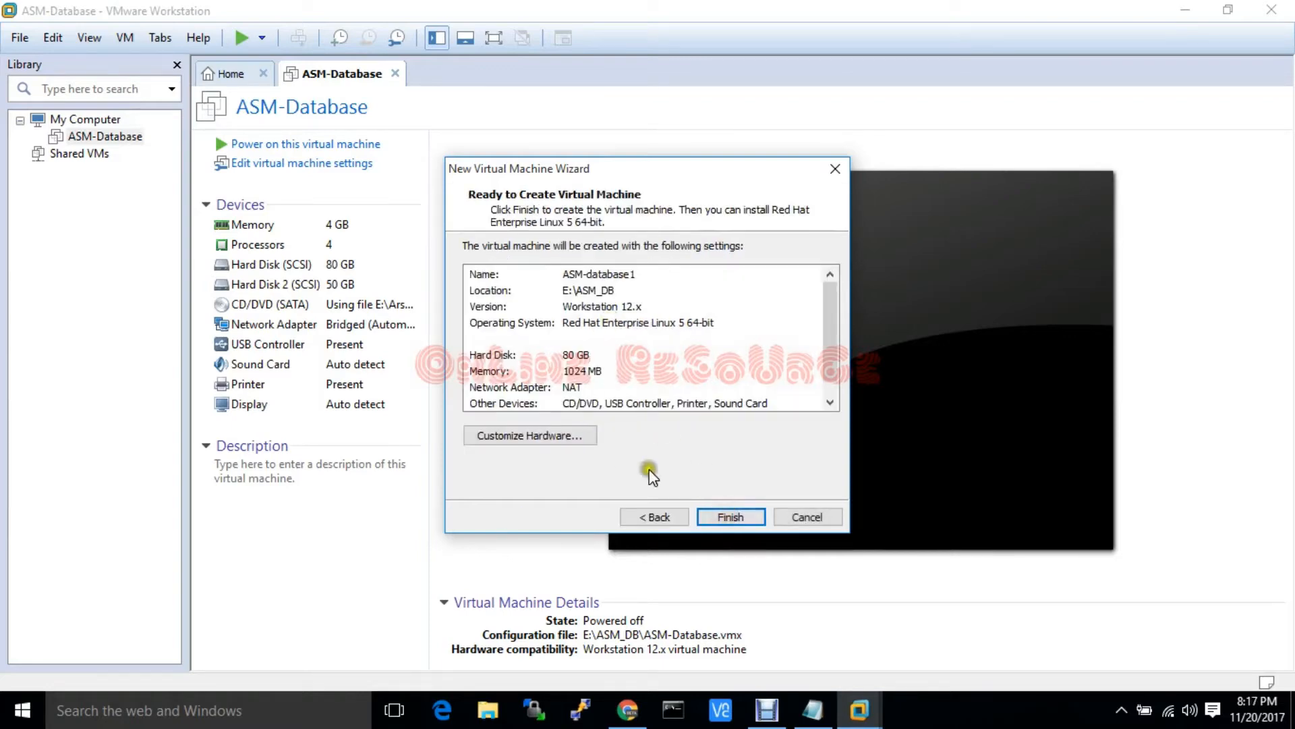
pyautogui.click(722, 516)
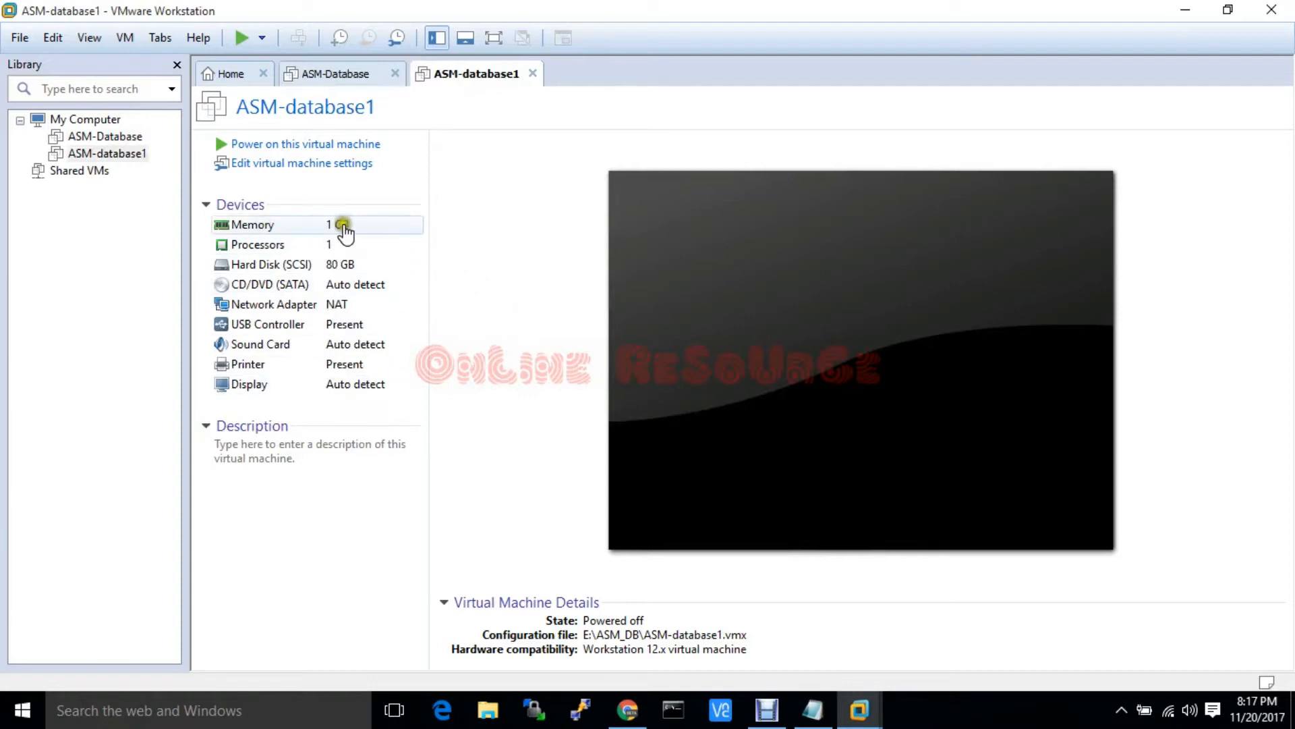
pyautogui.click(291, 247)
pyautogui.click(321, 248)
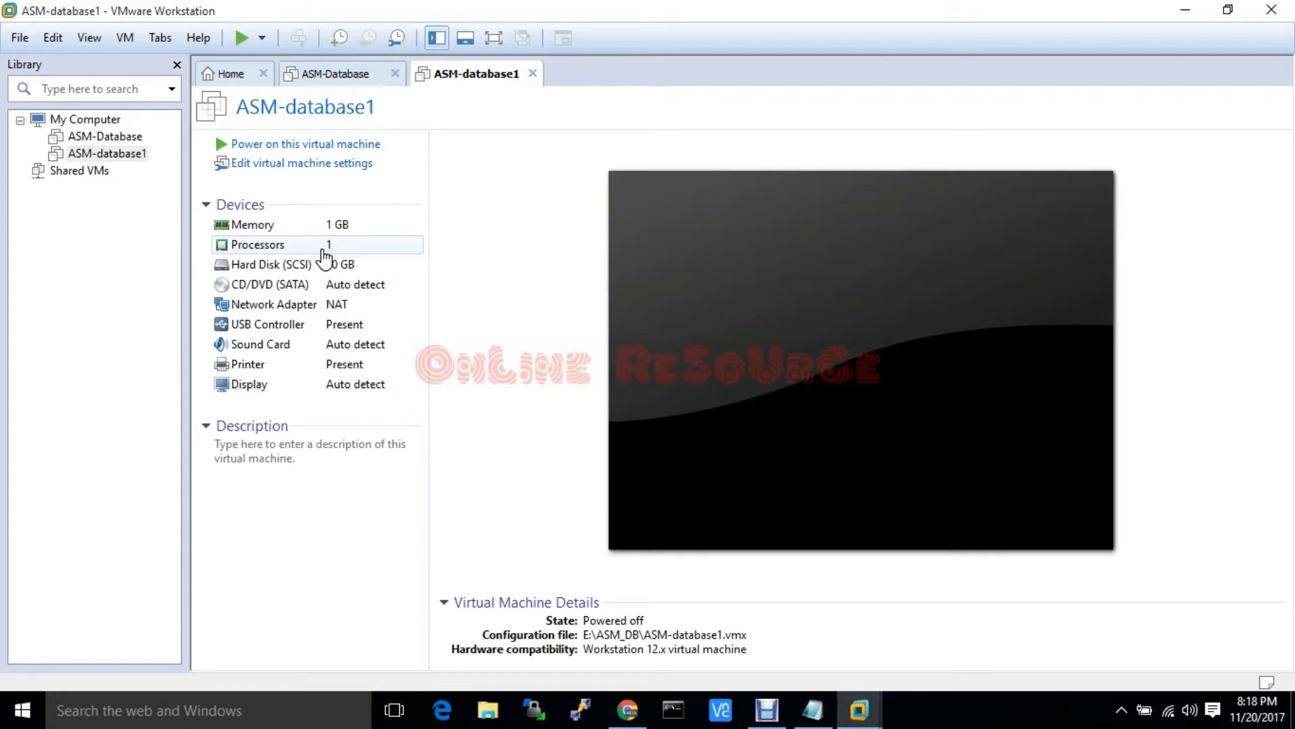
# Set the network adapter to bridged, replicating the physical network connection state
pyautogui.click(290, 307)
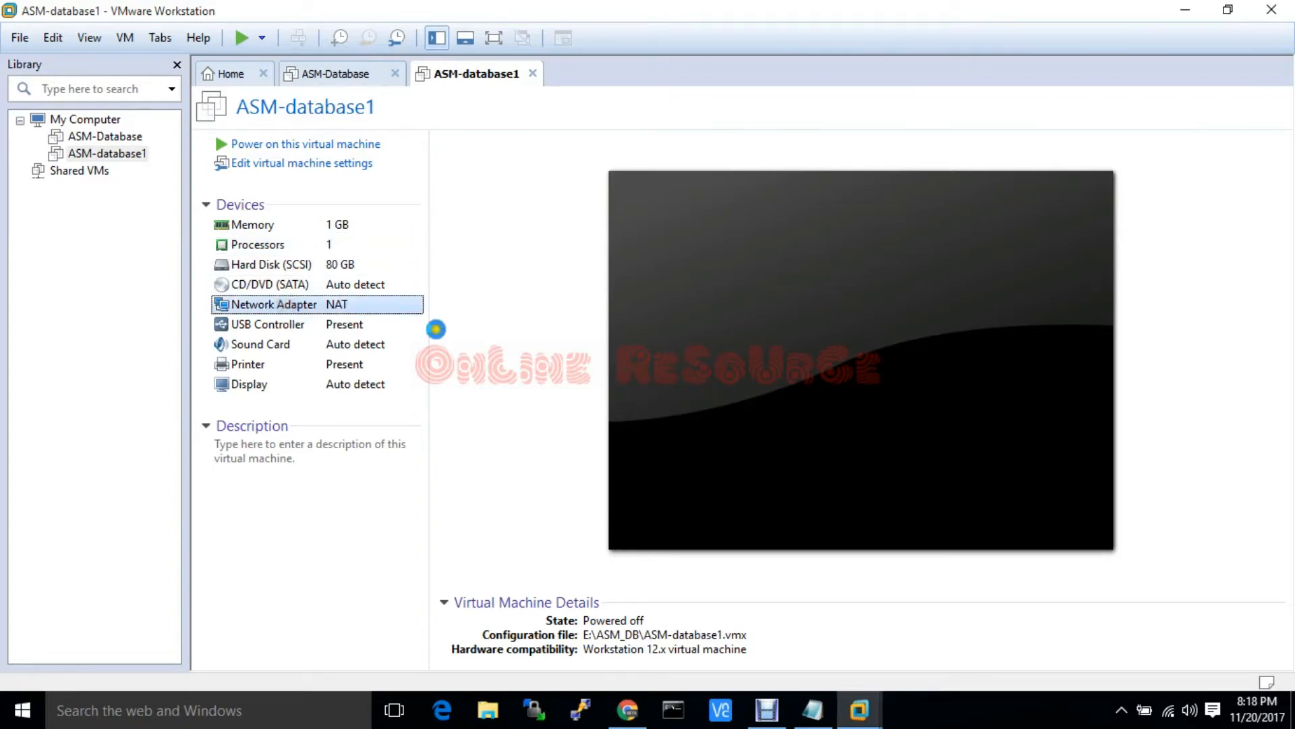
pyautogui.click(674, 205)
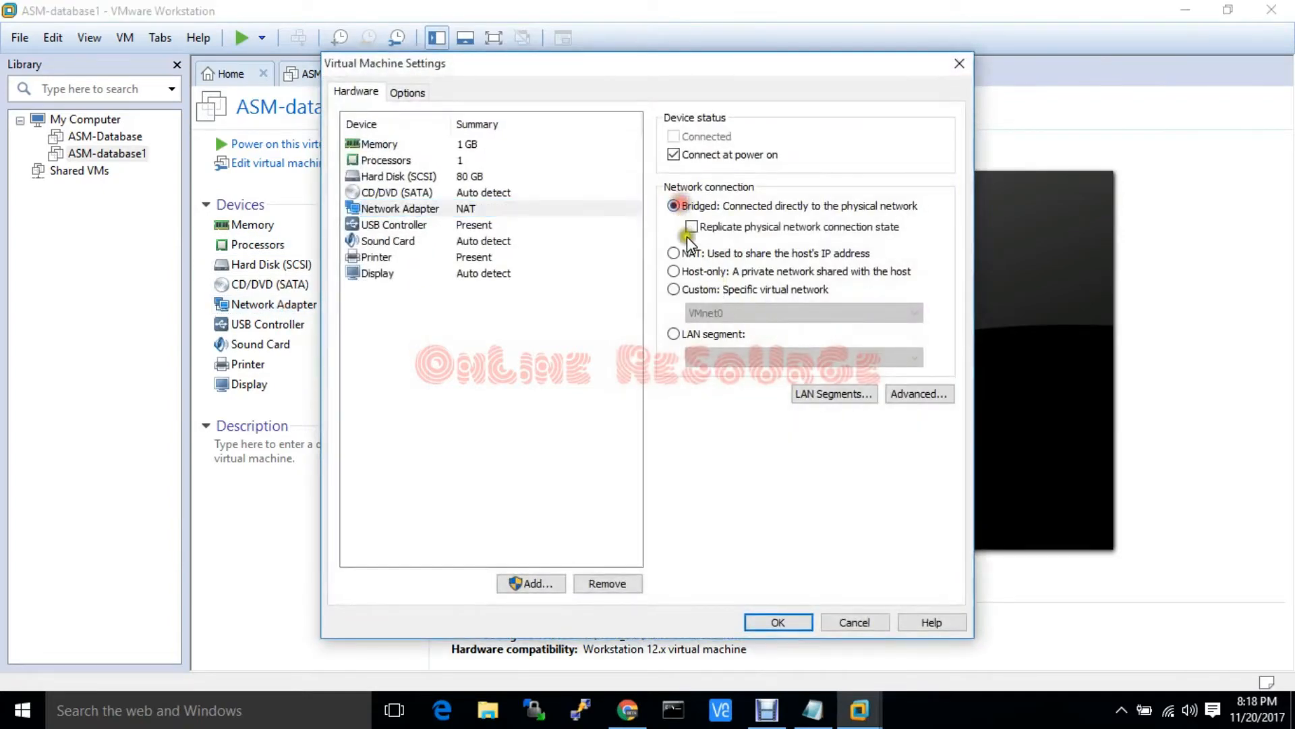
pyautogui.click(691, 226)
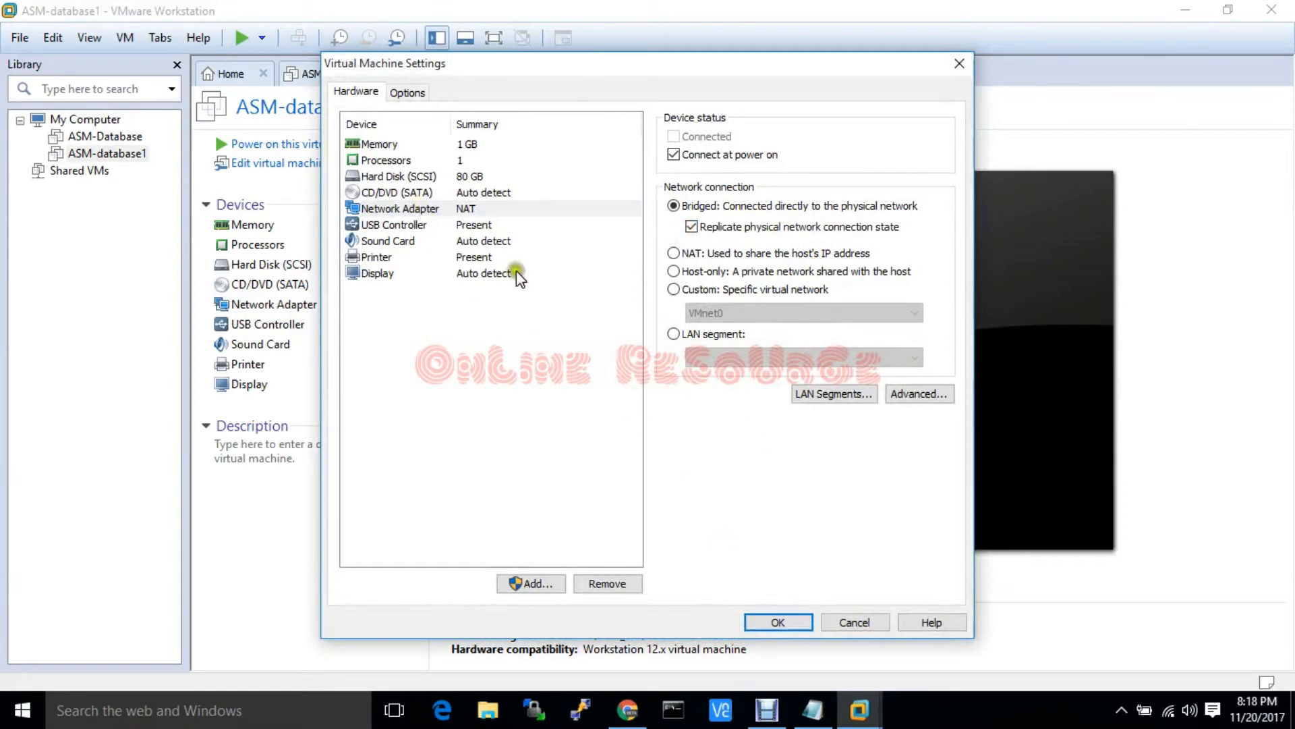
# Load the RHEL_5.6_64bit ISO from E:\software\OS into the CD/DVD drive, save, and power on
pyautogui.click(388, 176)
pyautogui.click(393, 193)
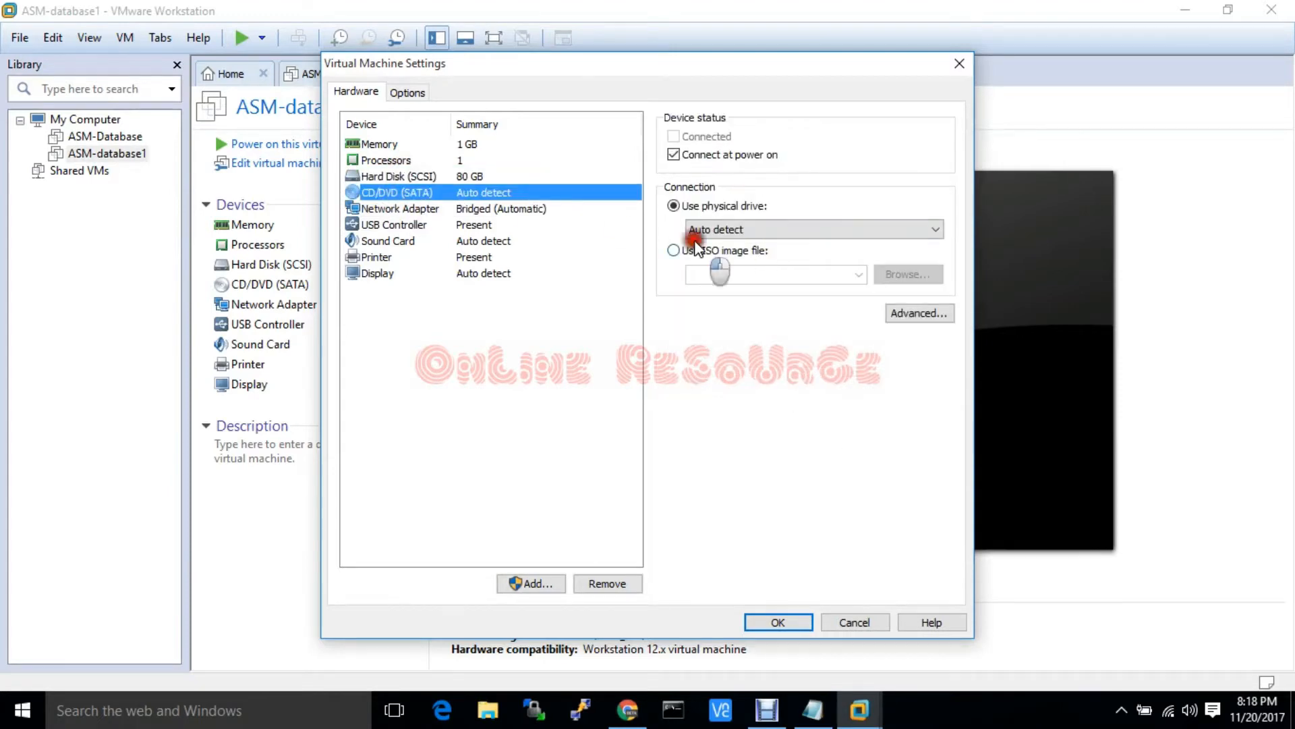
pyautogui.click(673, 251)
pyautogui.click(909, 278)
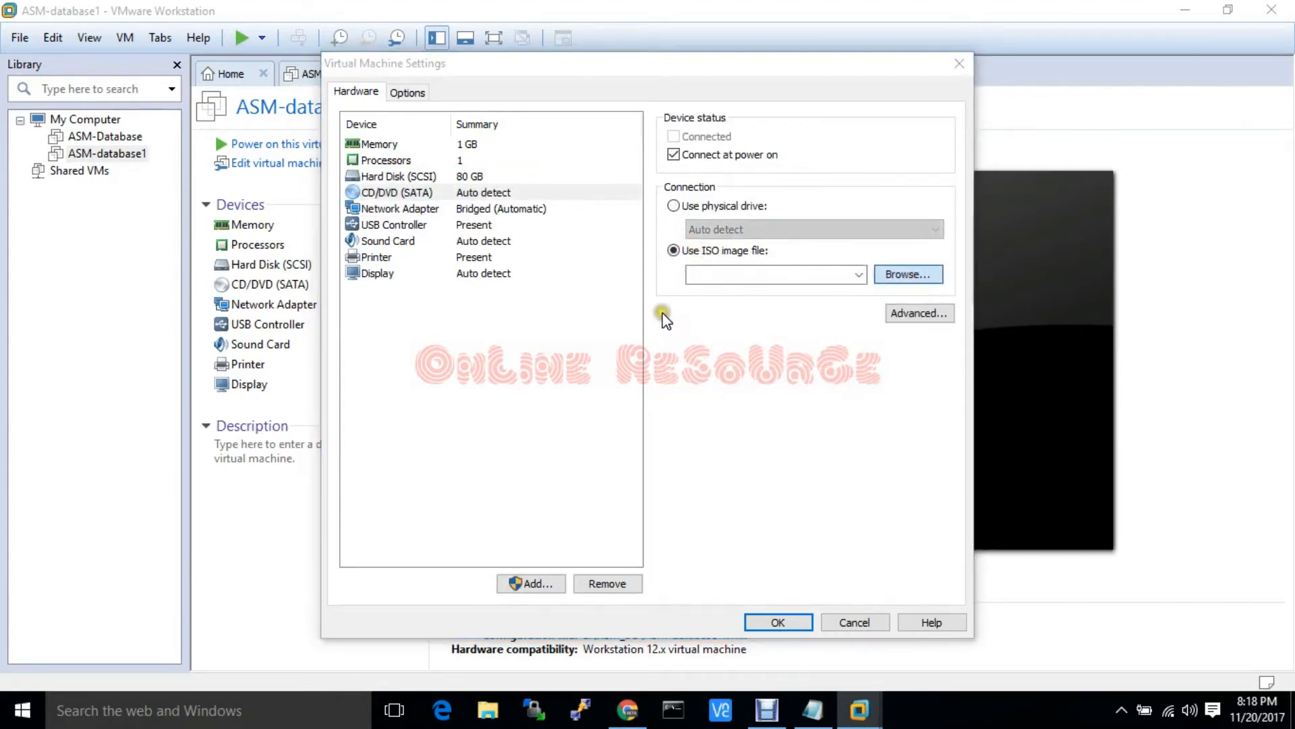
pyautogui.click(449, 375)
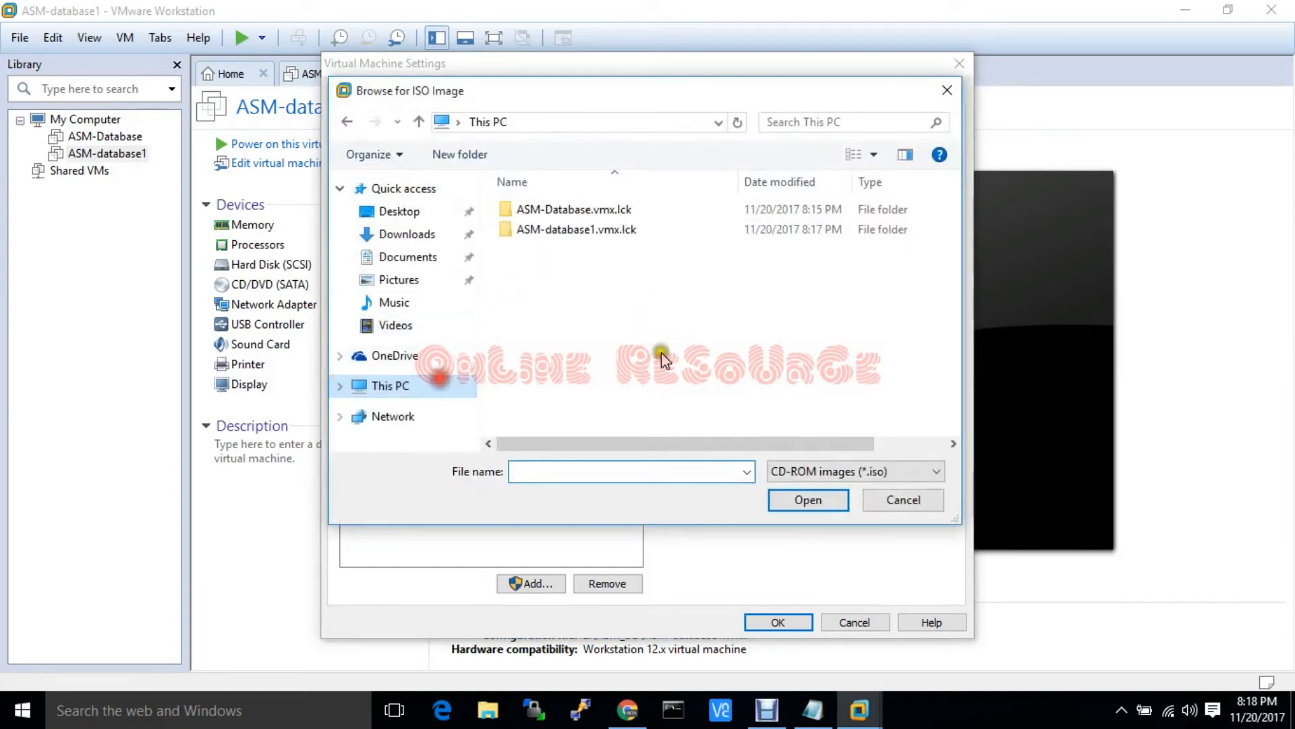
pyautogui.doubleClick(568, 349)
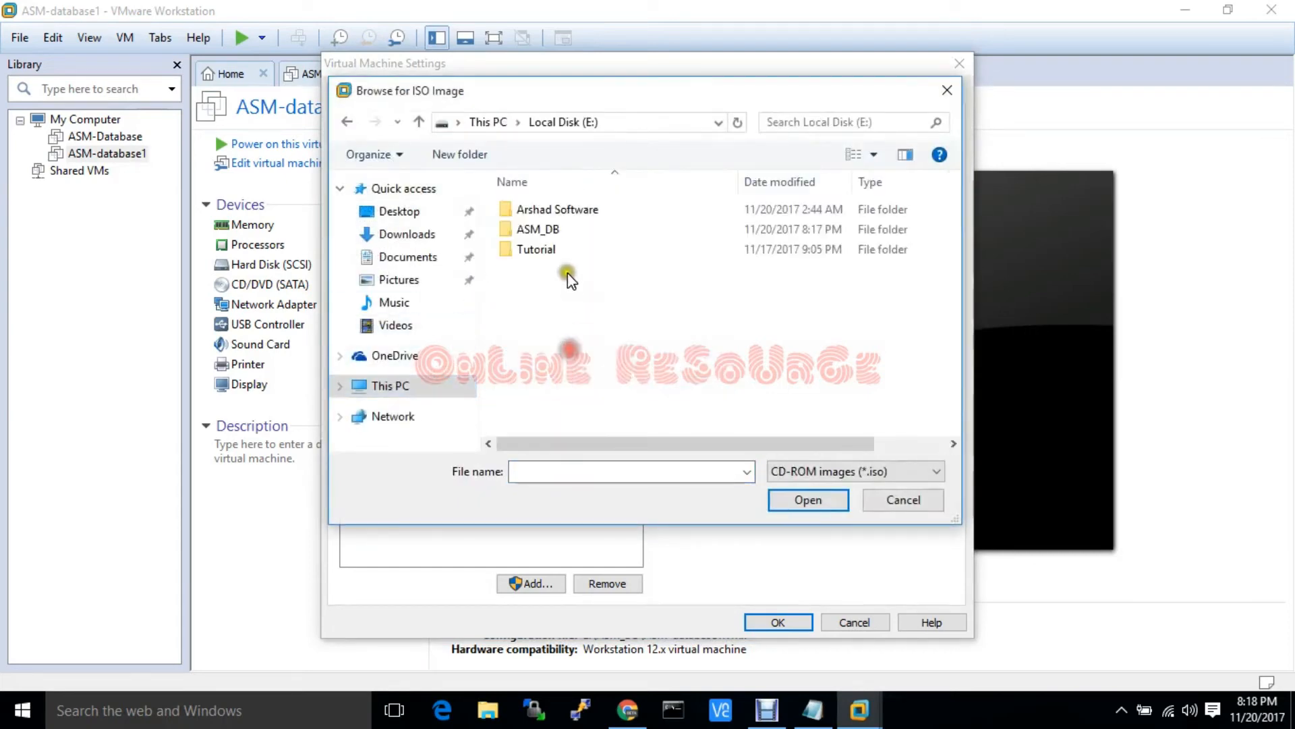
pyautogui.doubleClick(552, 211)
pyautogui.doubleClick(545, 309)
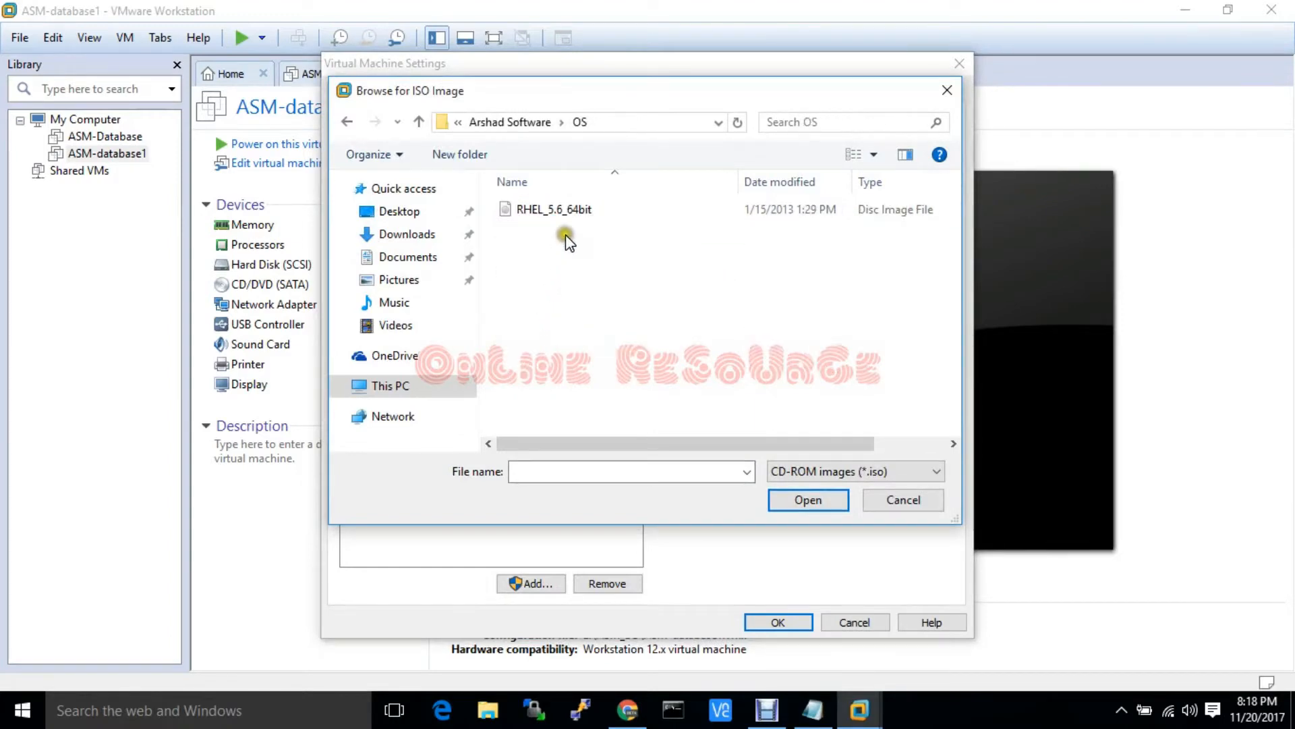
pyautogui.click(563, 210)
pyautogui.click(798, 496)
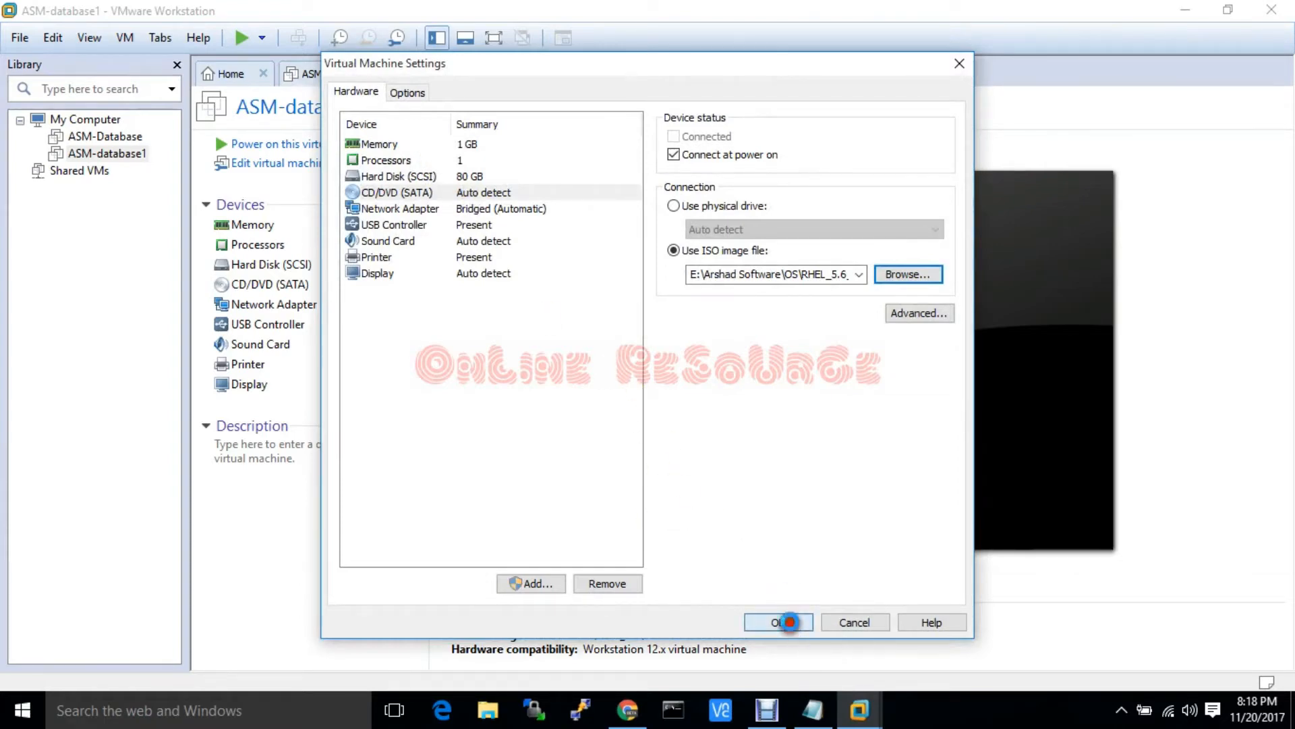
pyautogui.click(779, 621)
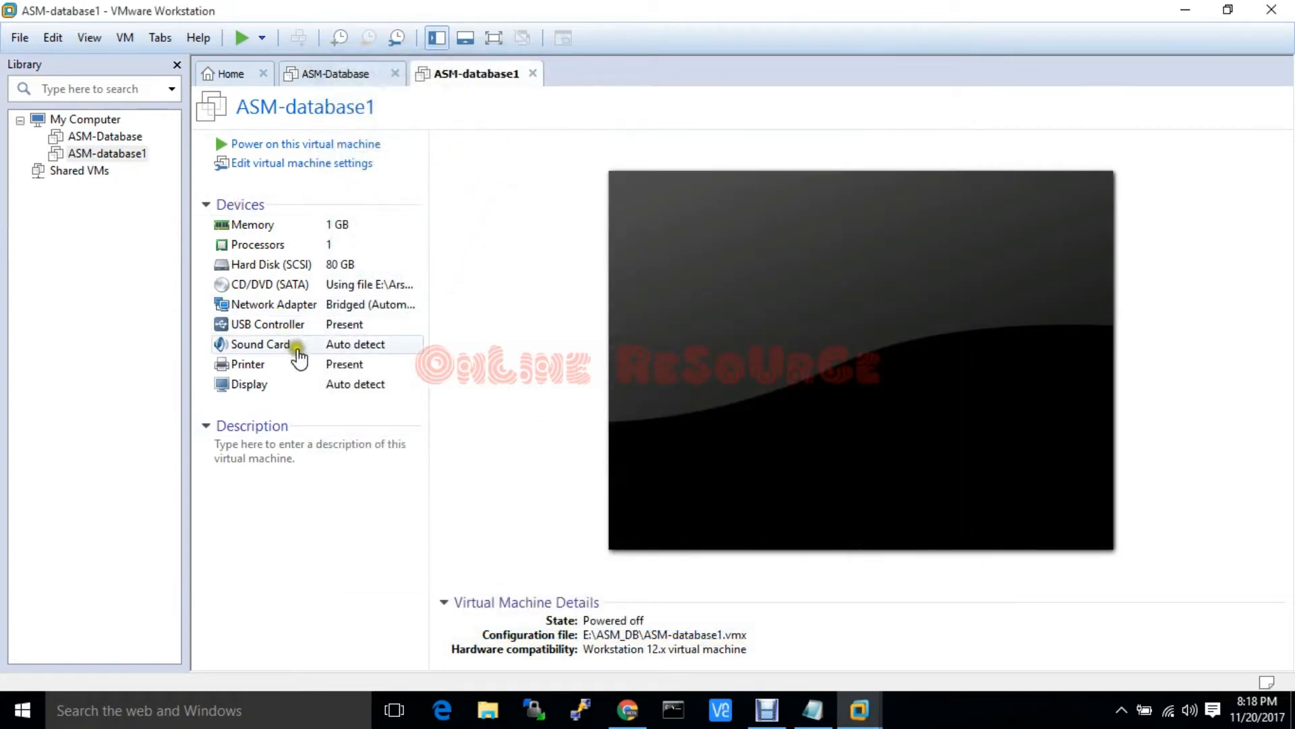
pyautogui.click(354, 143)
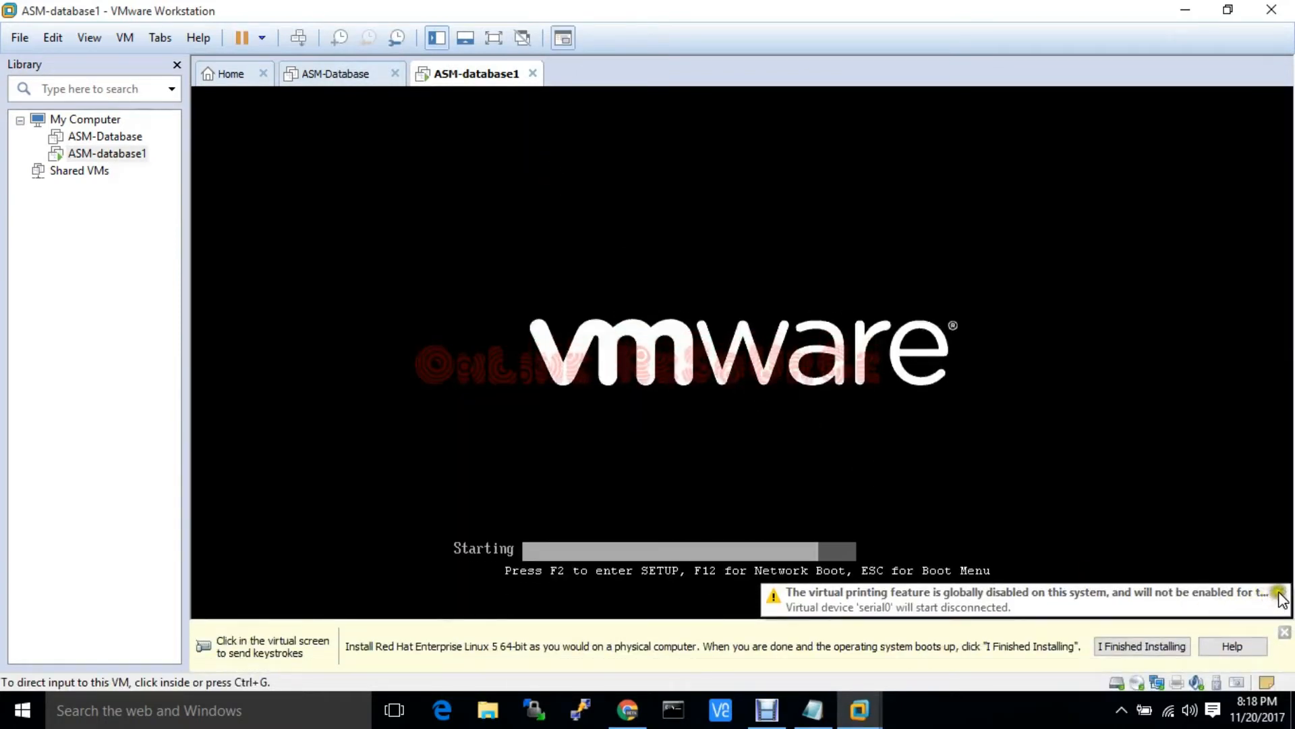
# Dismiss the virtual printing warning and press Enter at the boot: prompt for graphical install
pyautogui.click(1278, 592)
pyautogui.click(1035, 543)
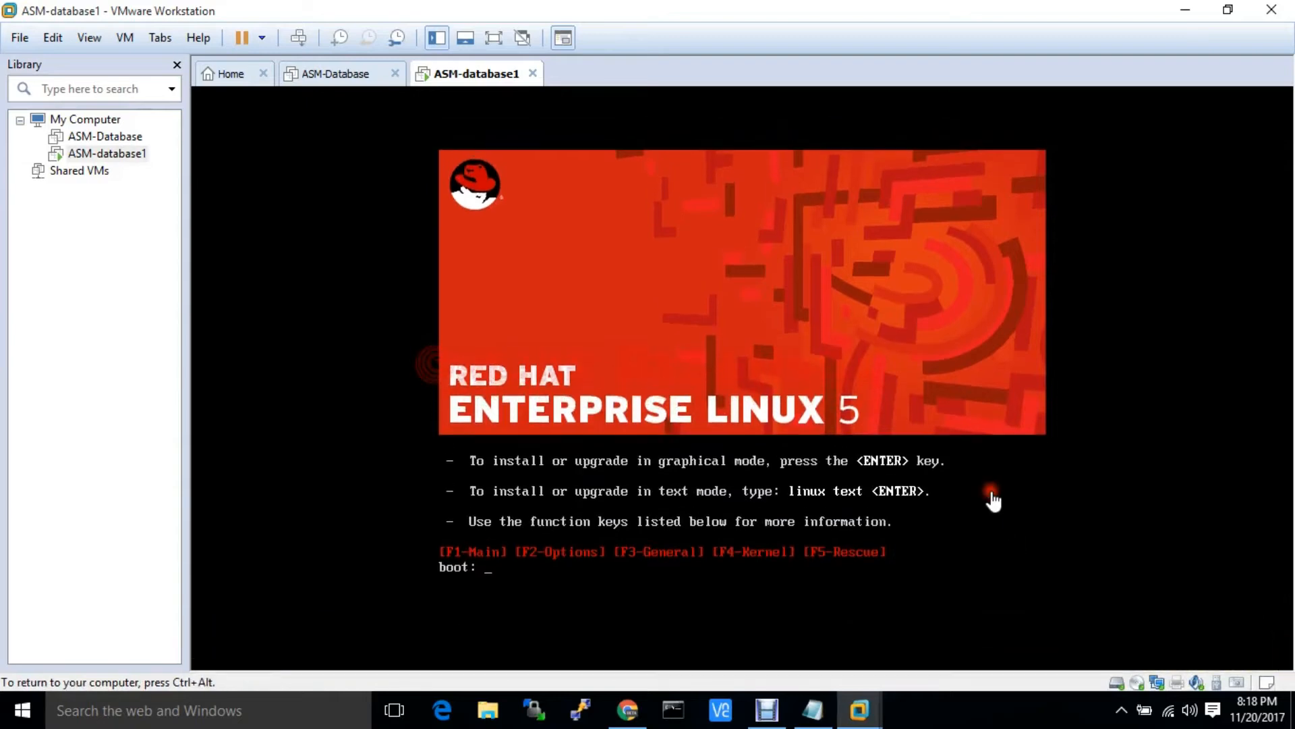
pyautogui.press('Return')
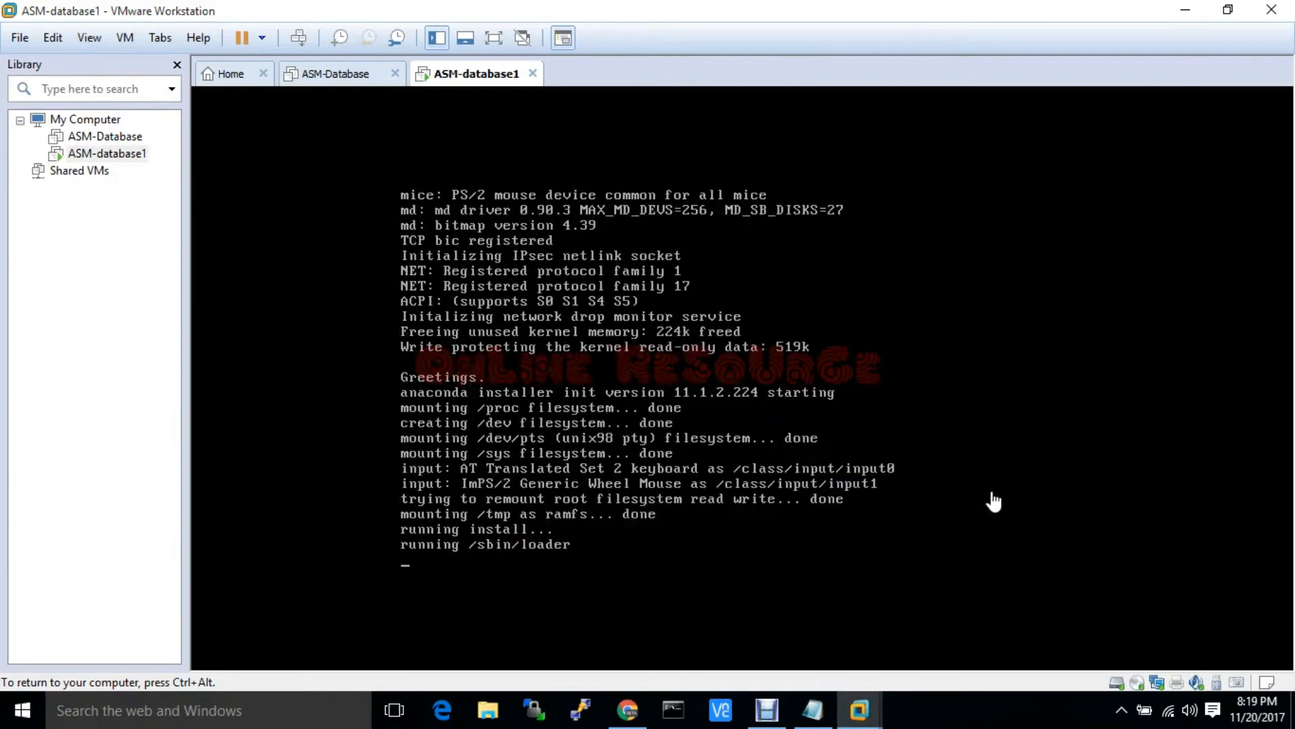
pyautogui.hotkey('ctrl', 'alt')
pyautogui.click(1192, 710)
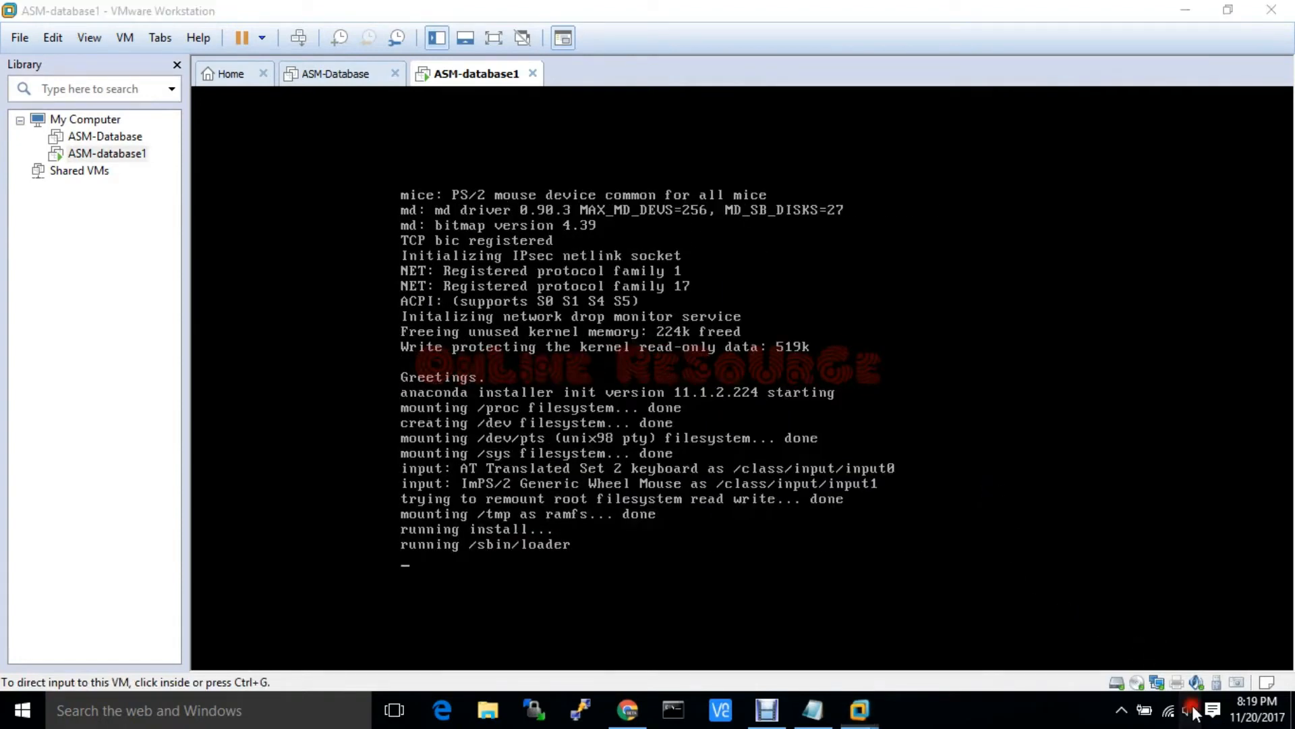
pyautogui.click(896, 432)
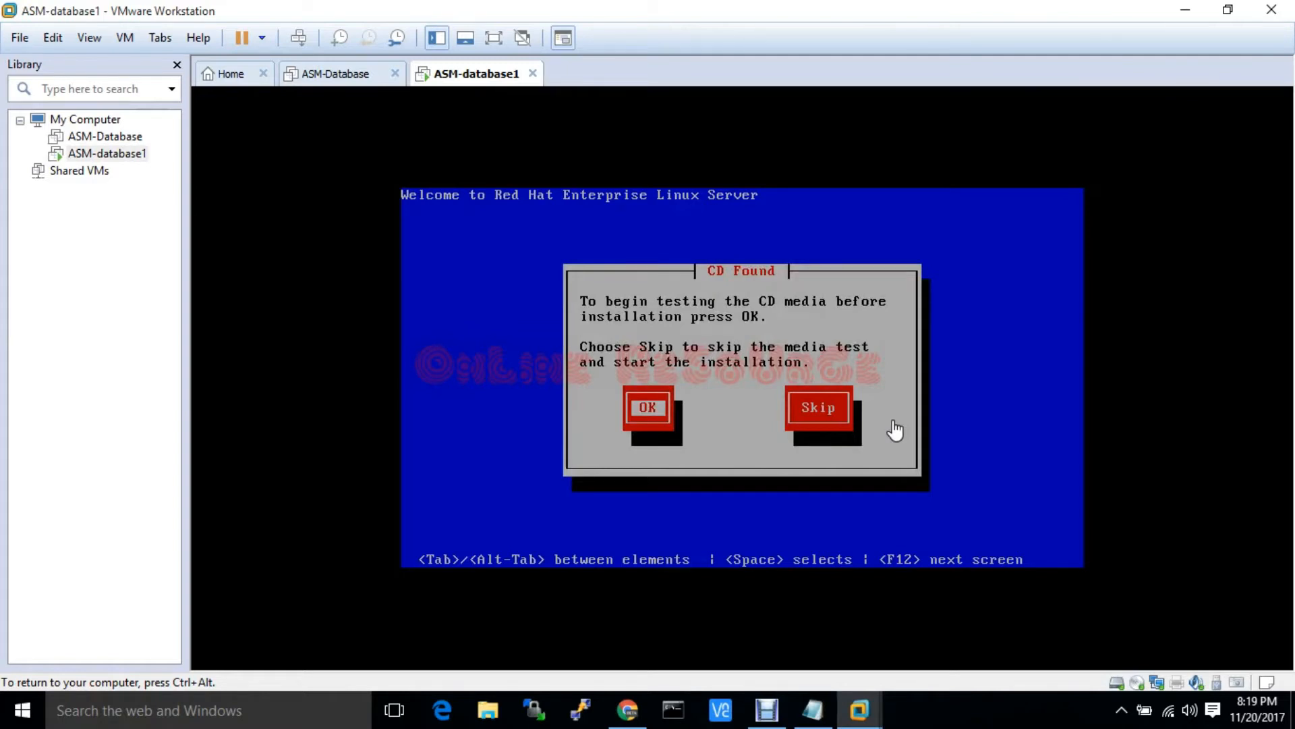
# Skip the CD media test and accept English language and U.S. English keyboard
pyautogui.press('Tab')
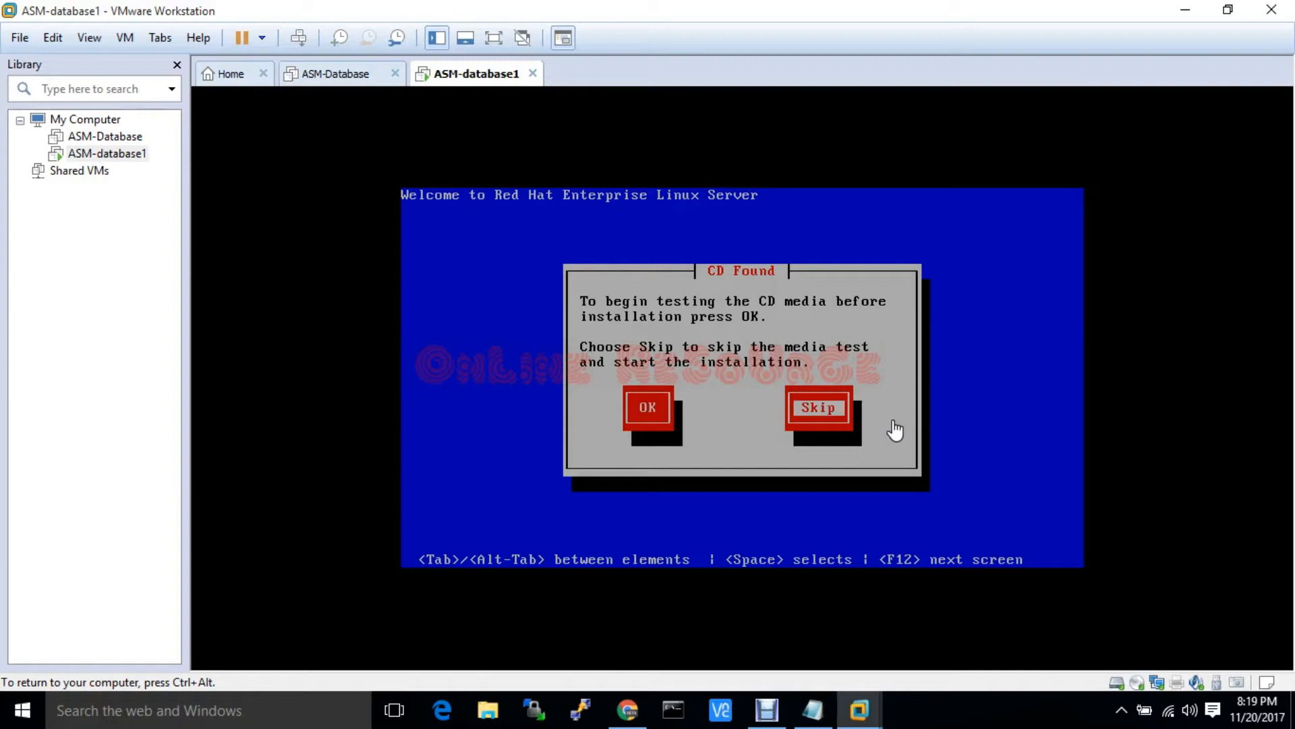
pyautogui.press('Return')
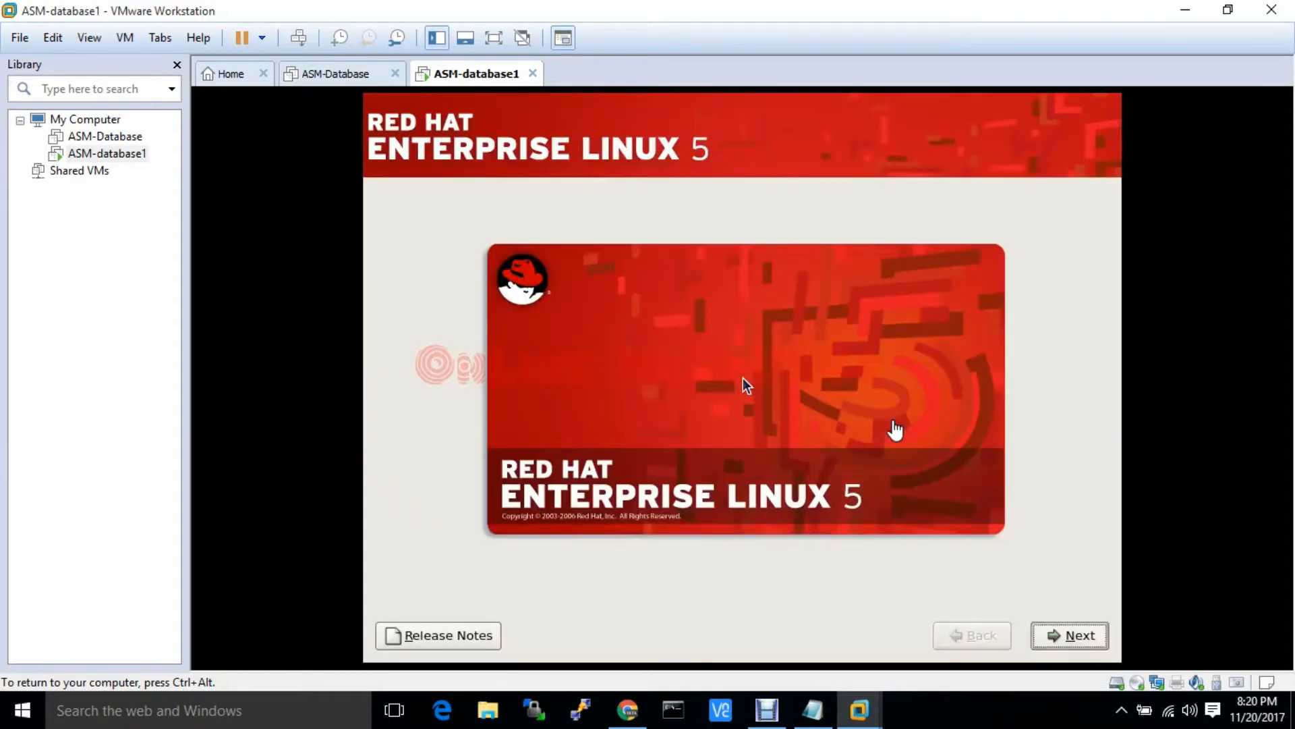
pyautogui.press('Return')
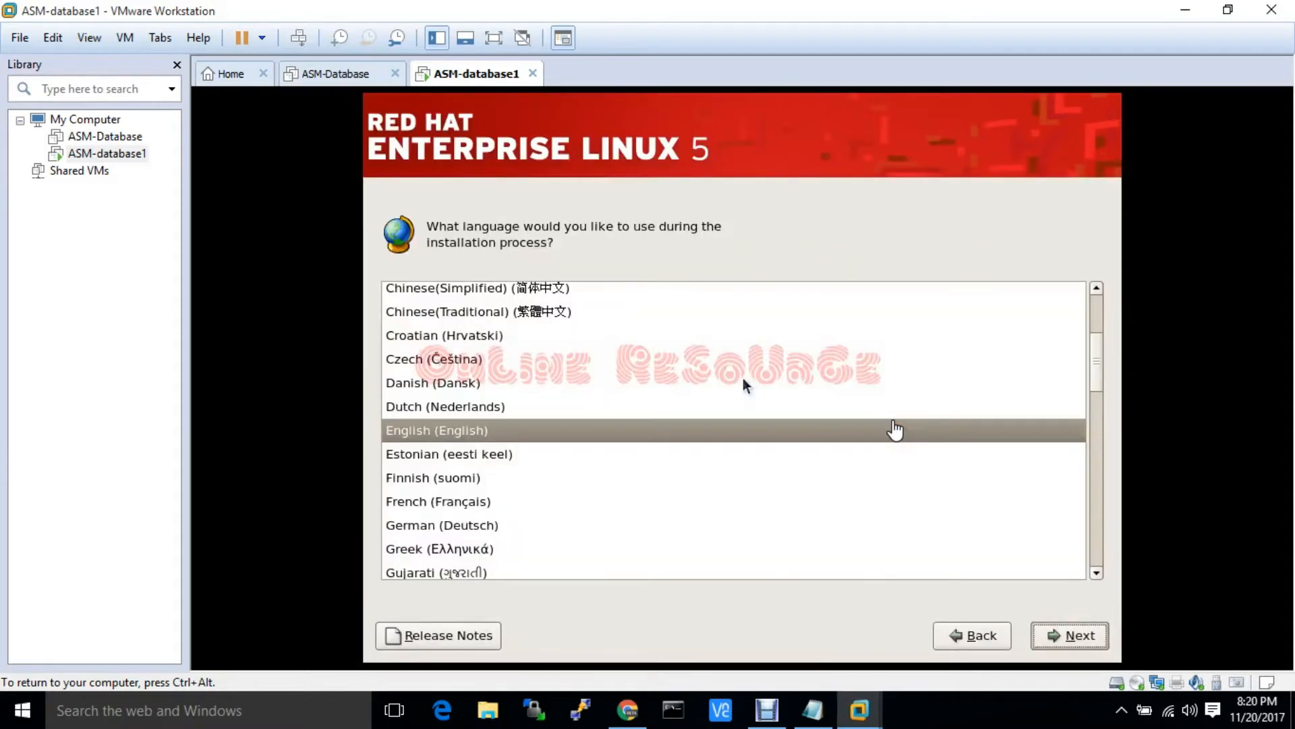
pyautogui.press('Return')
pyautogui.press('Return')
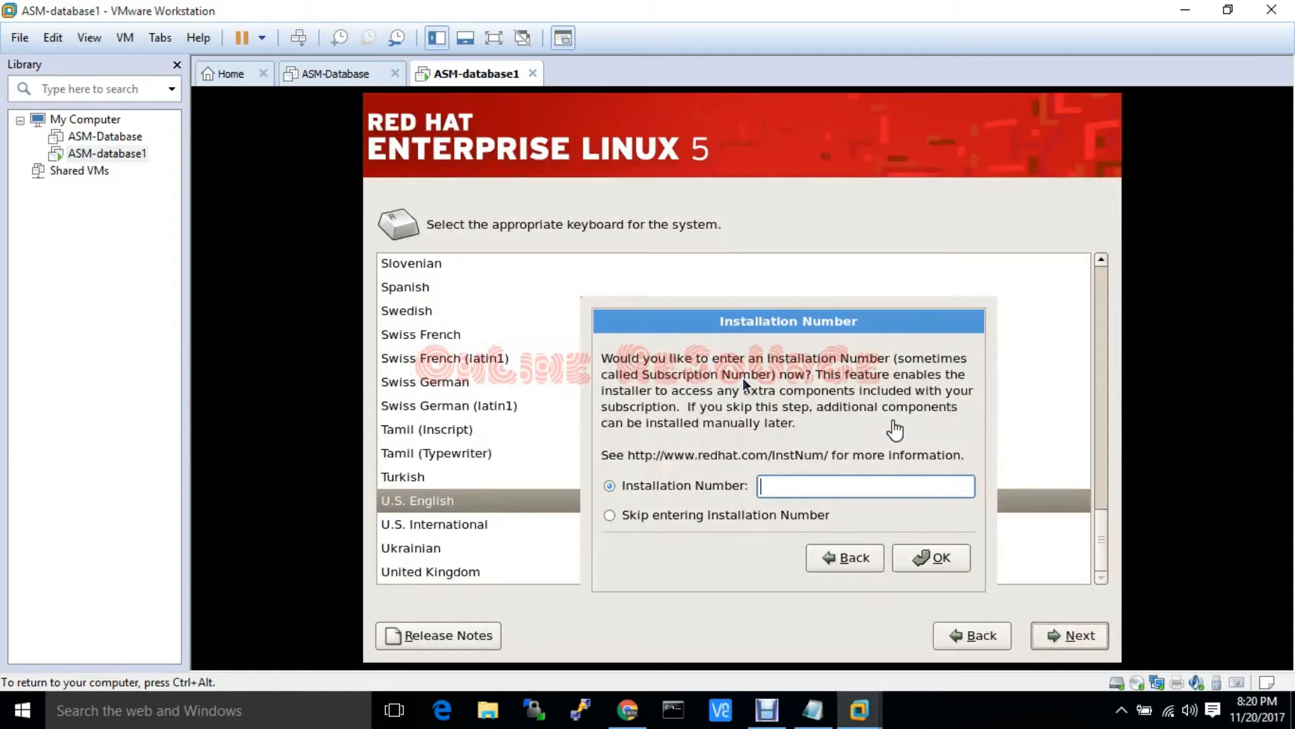
# Skip entering an installation number and agree to initialize the disk's partition table
pyautogui.click(665, 514)
pyautogui.click(930, 558)
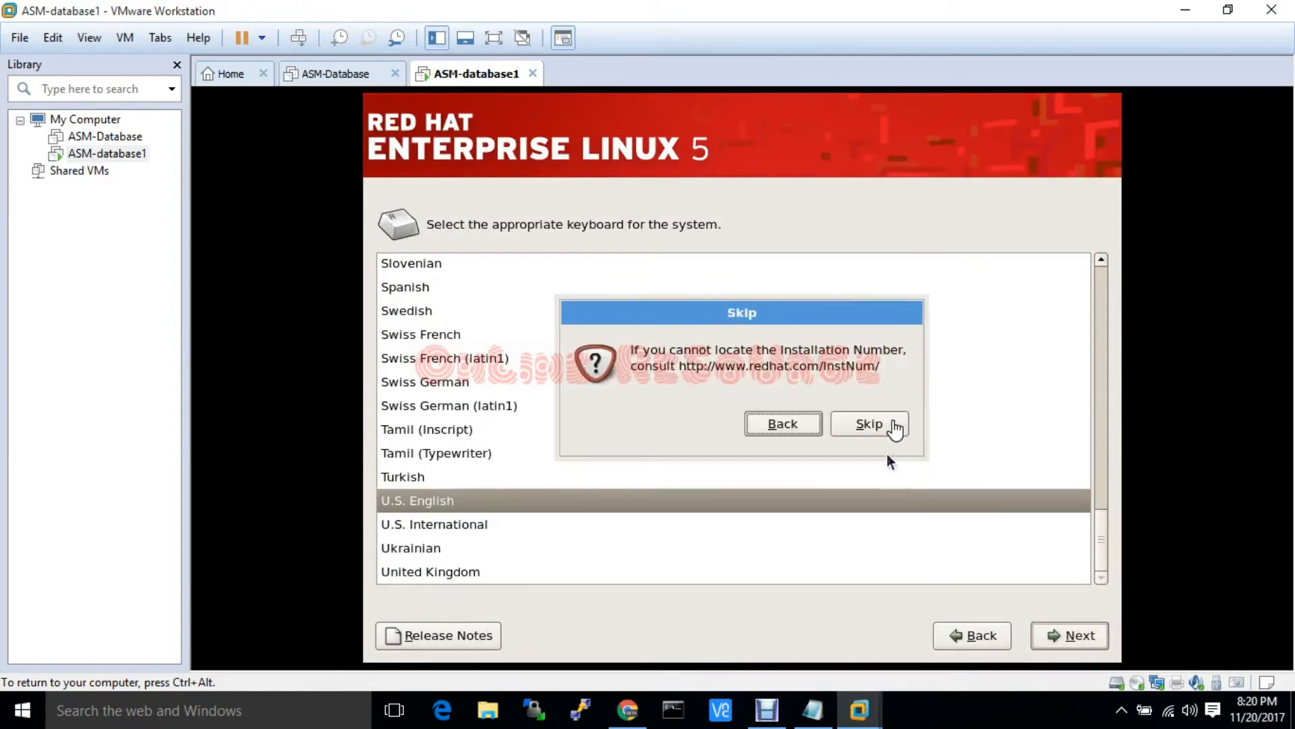
pyautogui.click(870, 423)
pyautogui.click(938, 479)
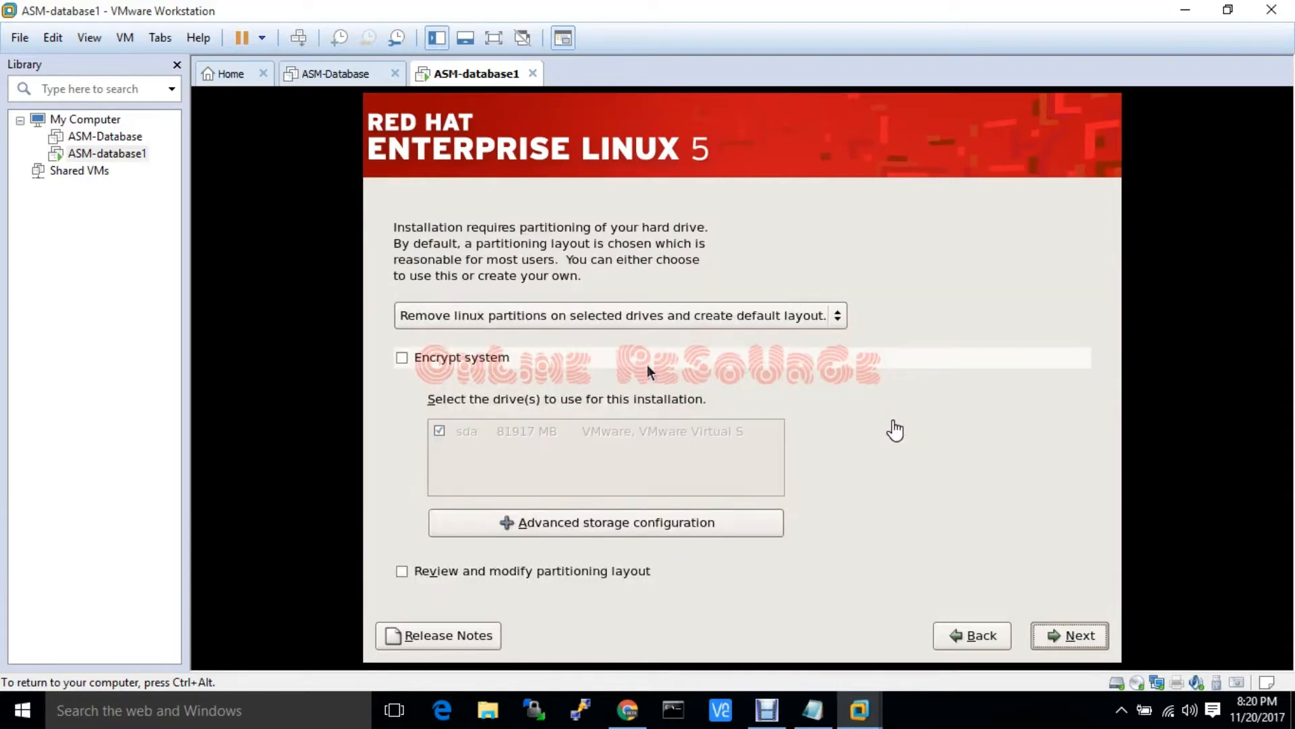
# Choose to create a custom partition layout
pyautogui.click(565, 305)
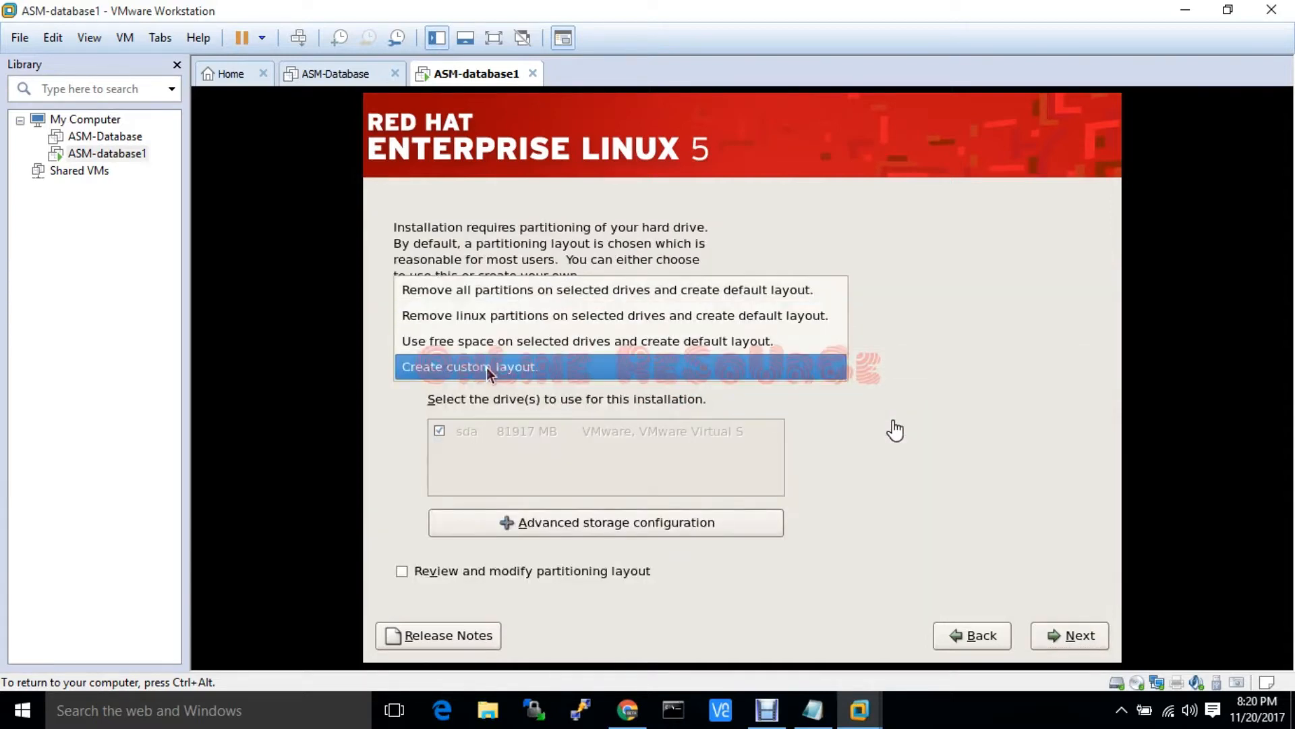
pyautogui.click(487, 367)
pyautogui.click(1072, 634)
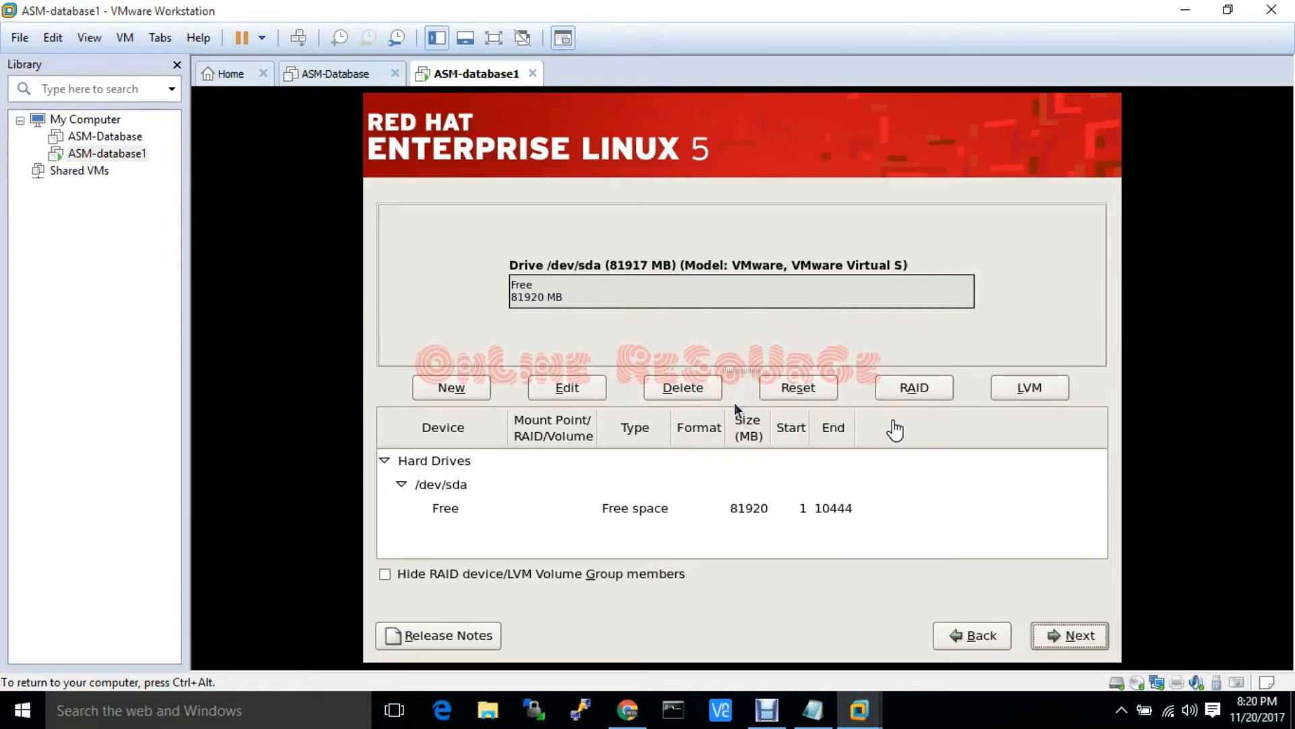
# Add a 500 MB partition mounted at /boot
pyautogui.click(452, 389)
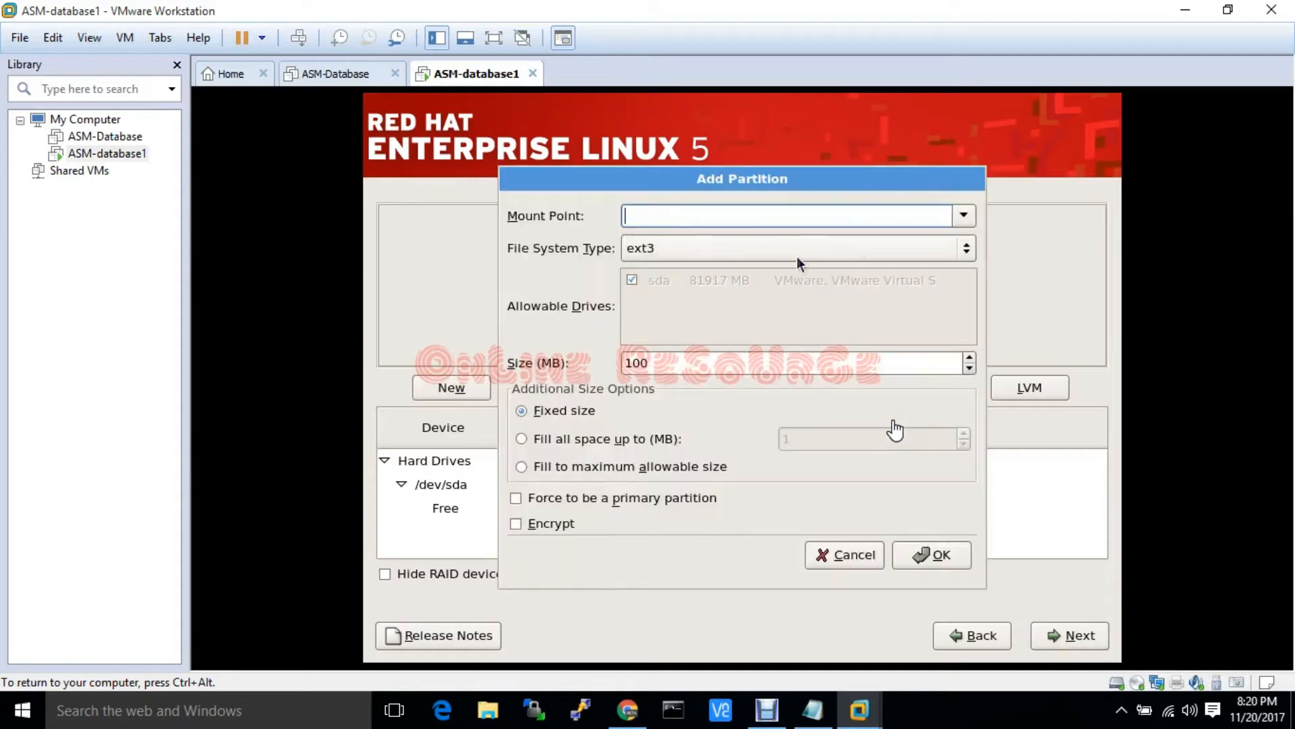
pyautogui.click(965, 216)
pyautogui.click(727, 268)
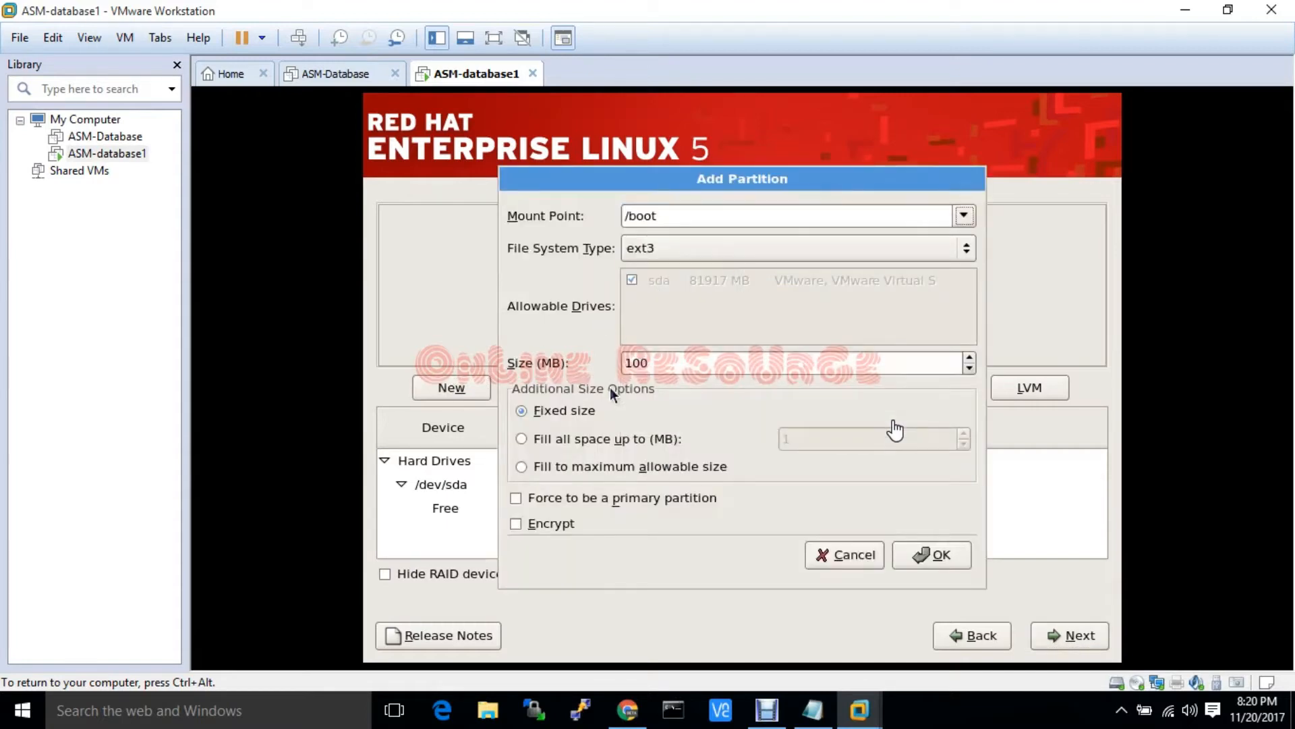
pyautogui.moveTo(663, 363); pyautogui.dragTo(559, 361)
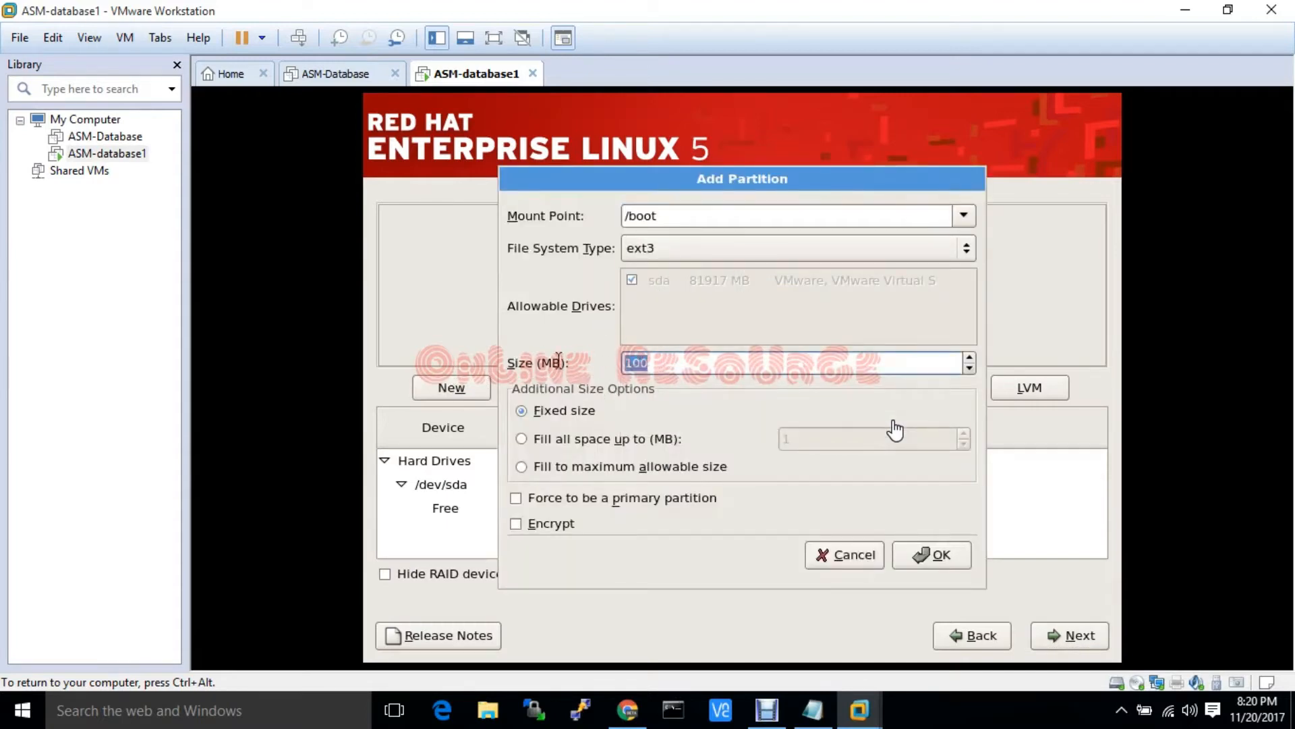
pyautogui.write('500')
pyautogui.click(907, 555)
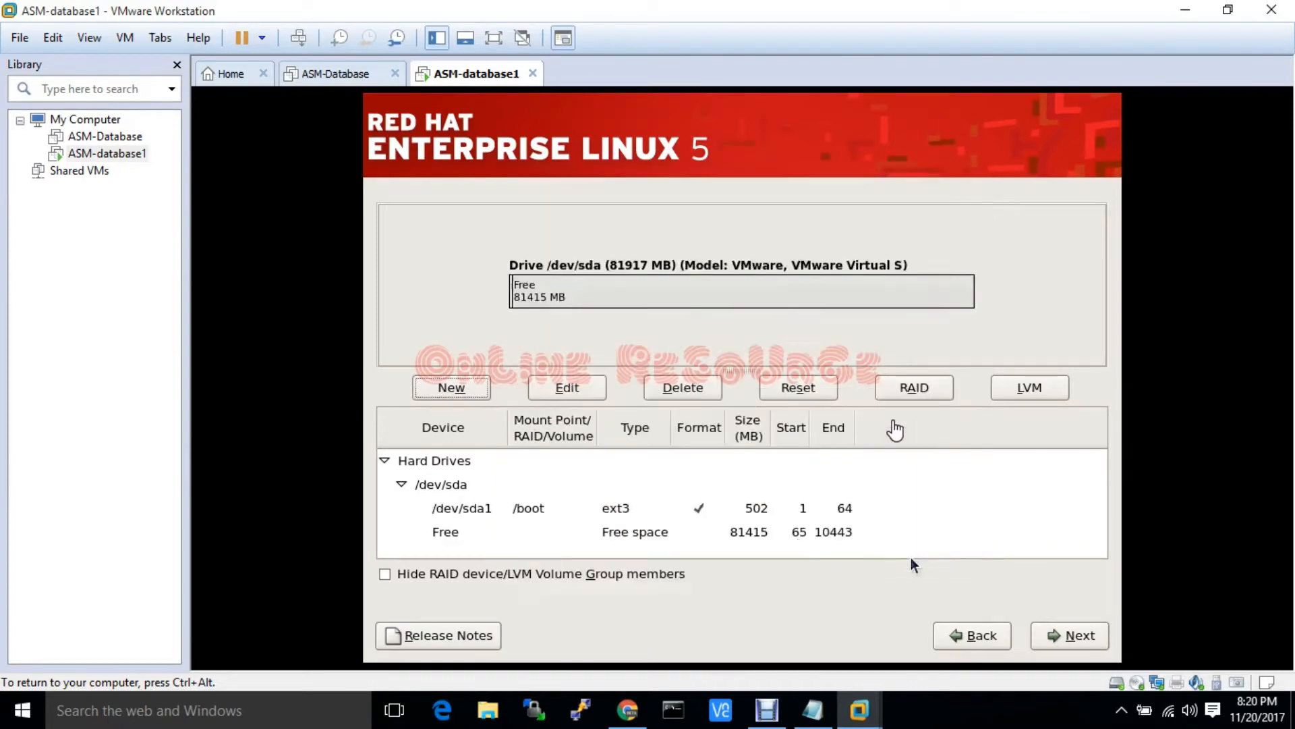
# Define a new swap partition with a size of 6000 MB
pyautogui.click(466, 392)
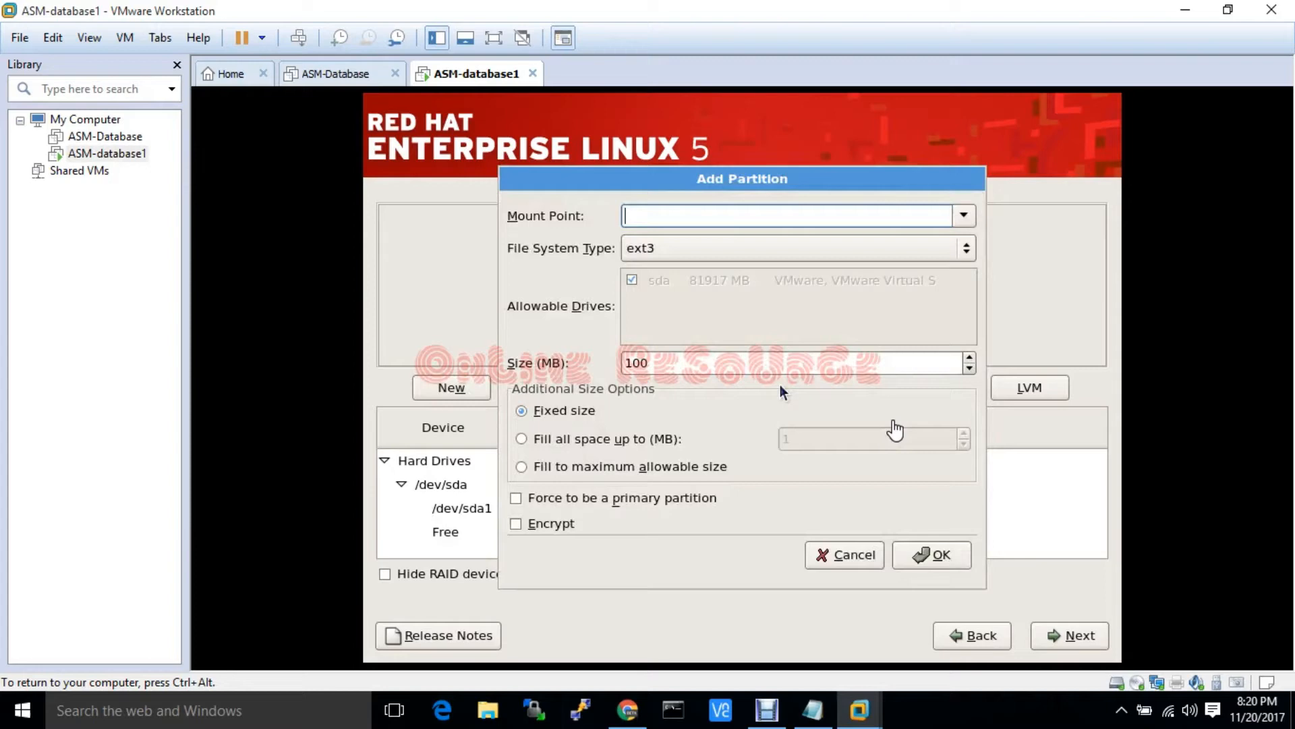
pyautogui.click(935, 259)
pyautogui.click(690, 330)
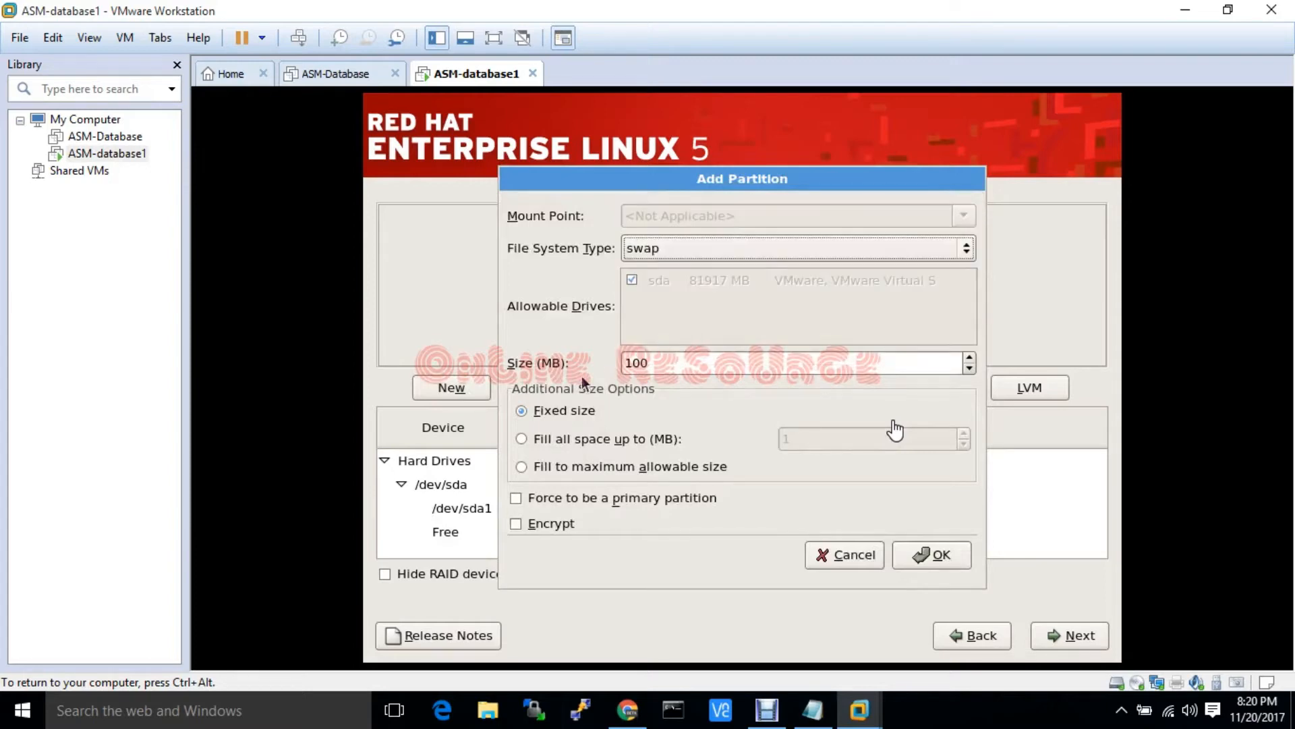
pyautogui.moveTo(660, 359); pyautogui.dragTo(571, 355)
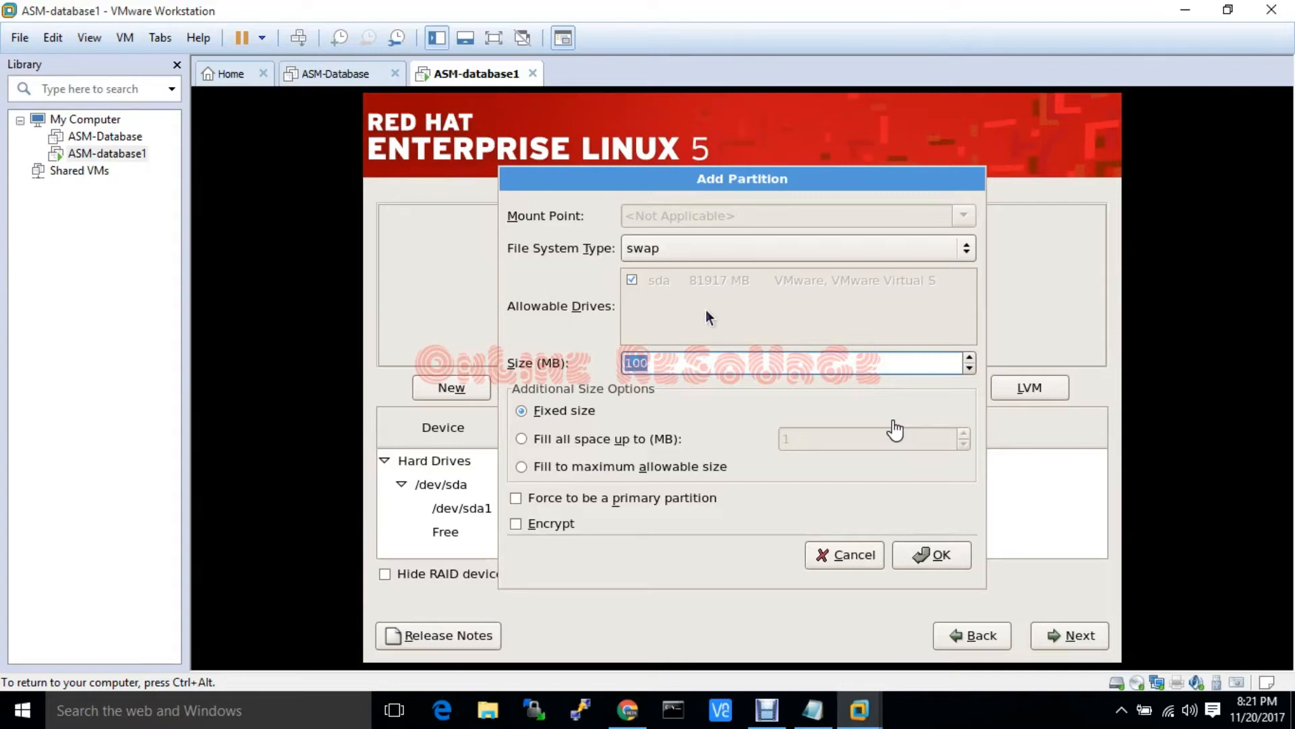
pyautogui.write('600')
pyautogui.press('BackSpace')
pyautogui.press('BackSpace')
pyautogui.write('000')
# Add the 6000 MB swap, then a root (/) partition filling the remaining 75414 MB
pyautogui.click(939, 557)
pyautogui.click(473, 387)
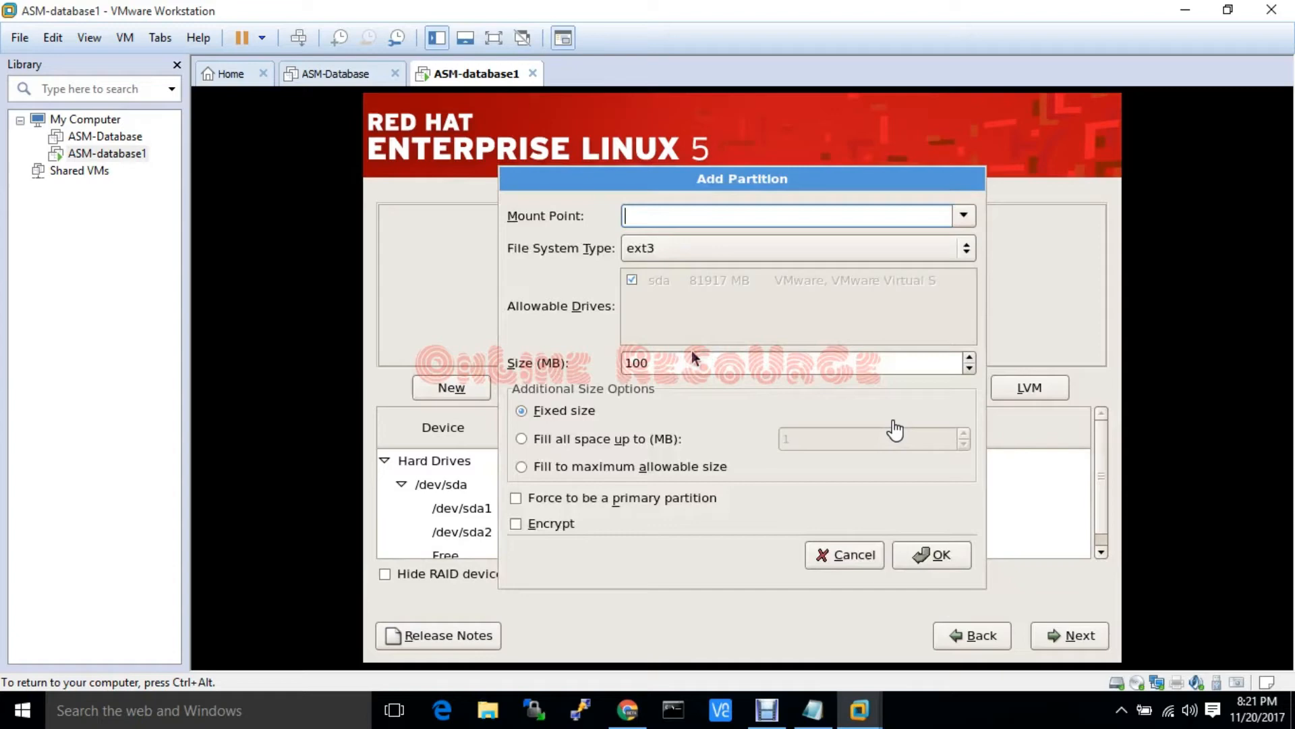
pyautogui.click(965, 223)
pyautogui.click(807, 247)
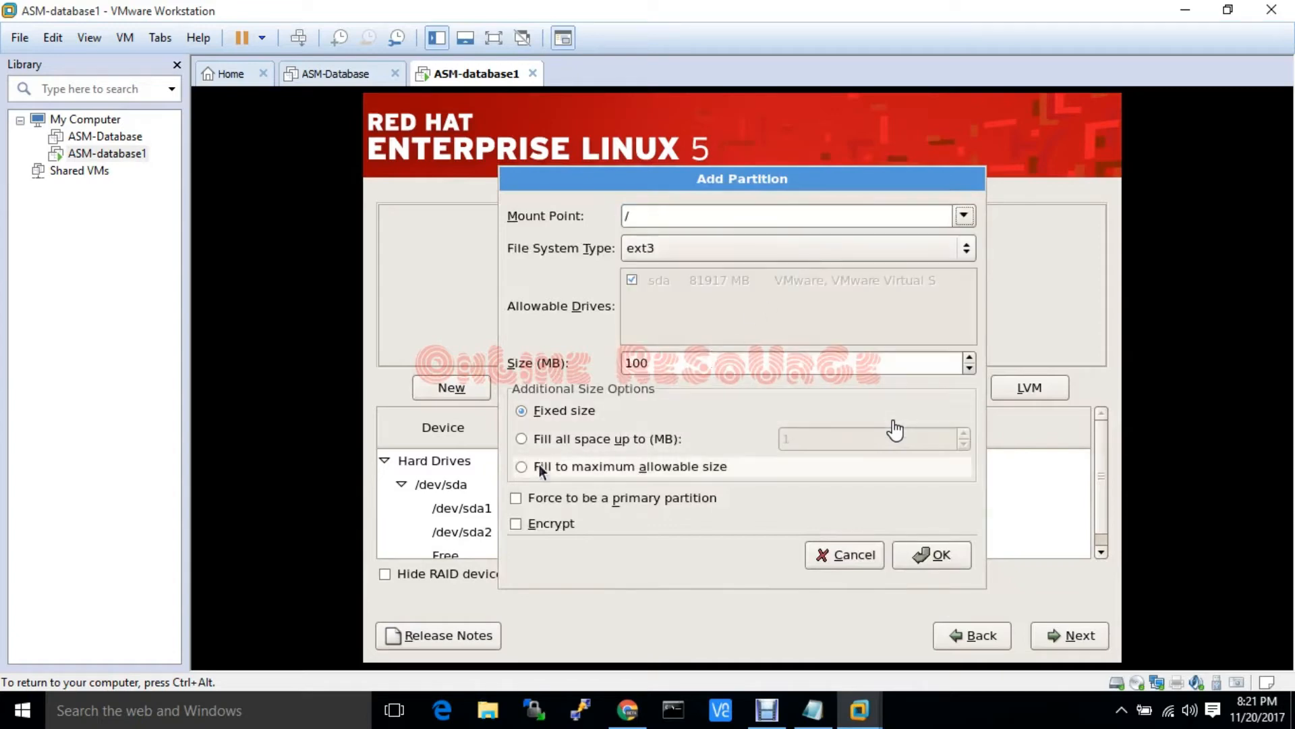
pyautogui.click(521, 466)
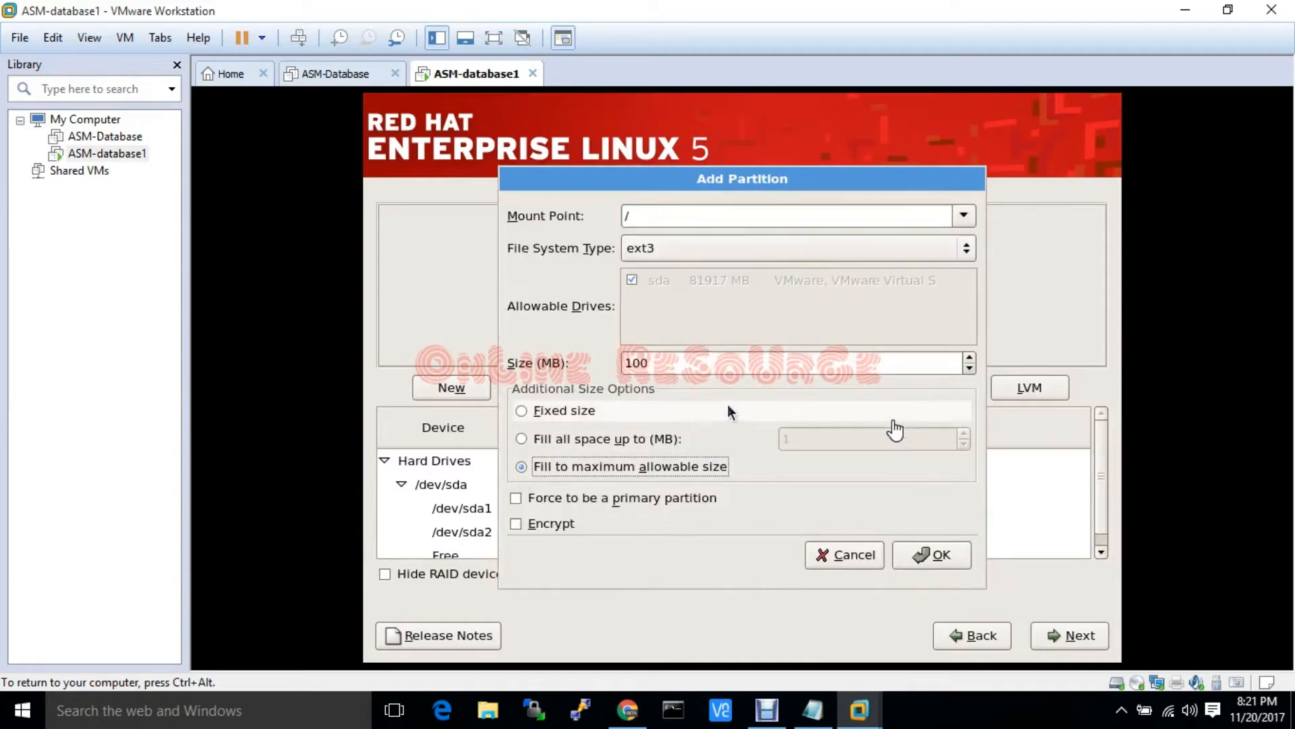
pyautogui.click(945, 555)
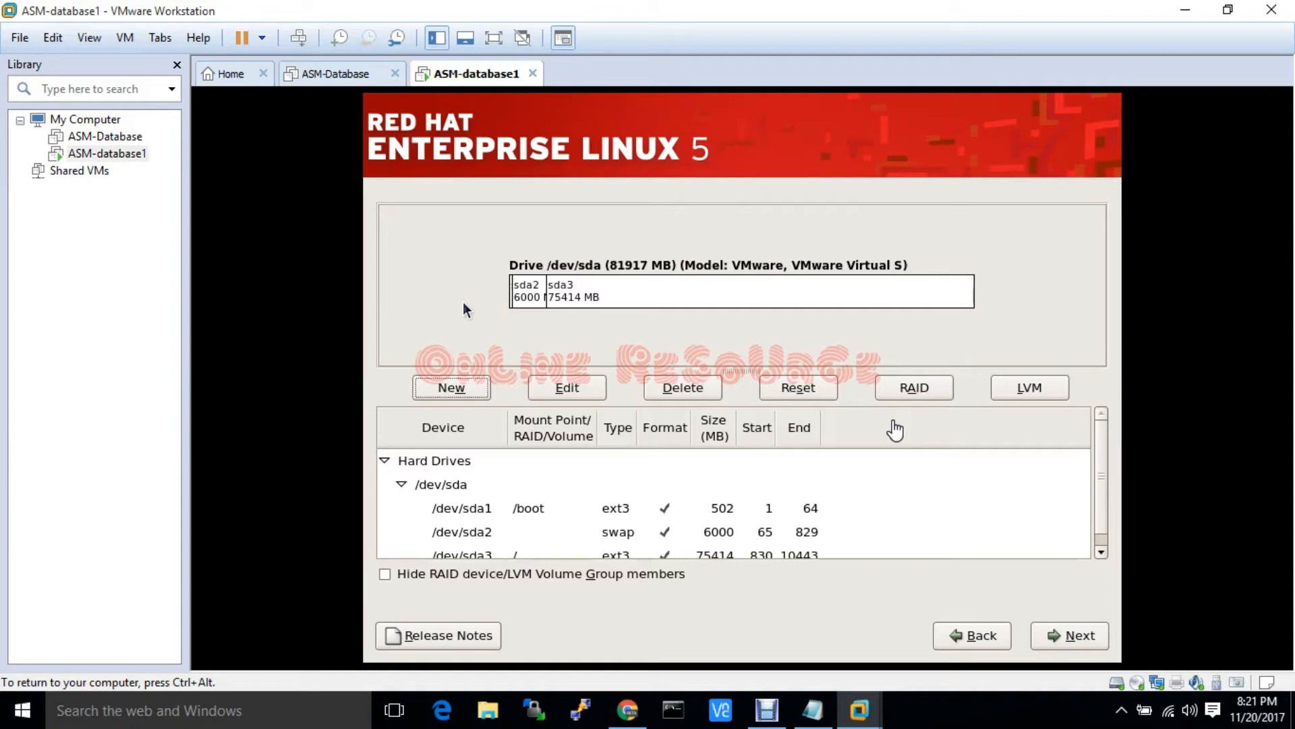
pyautogui.click(1101, 551)
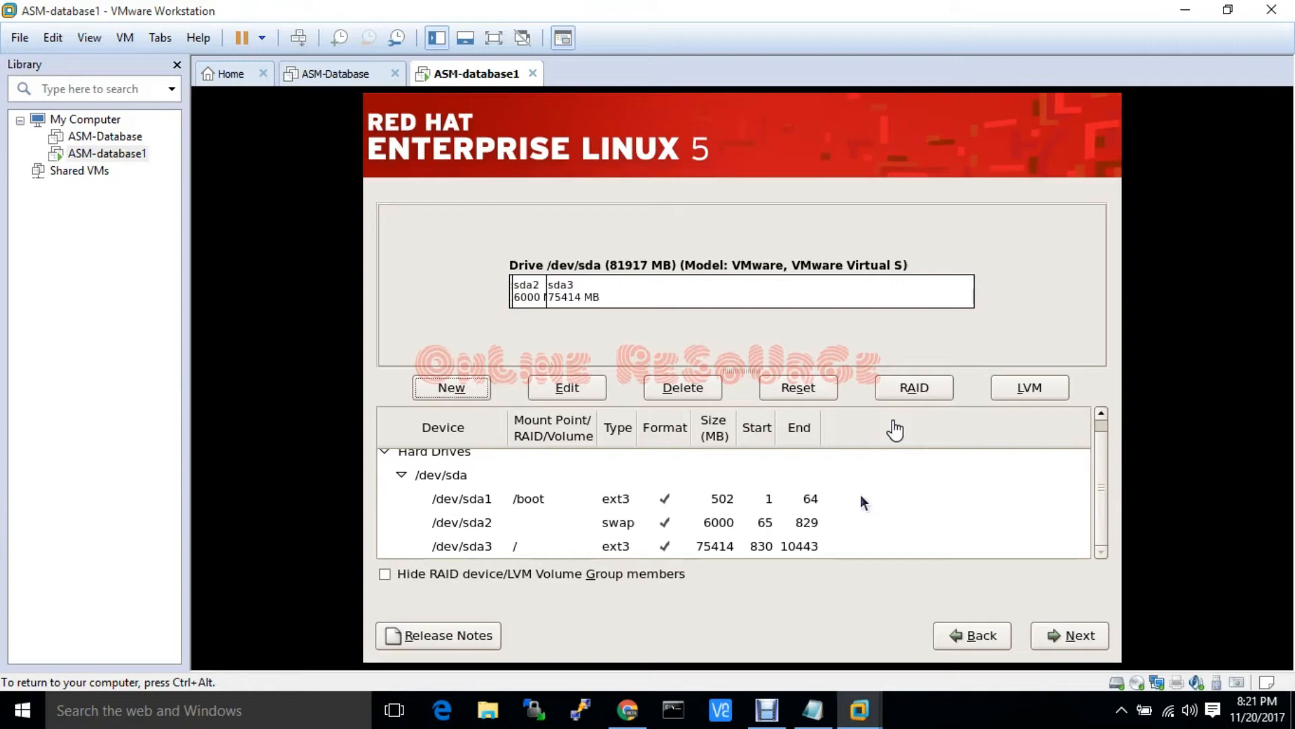
# Accept the partition layout and boot loader, and set the hostname manually to OnlineResourse.youtube.com
pyautogui.click(1068, 634)
pyautogui.click(1065, 635)
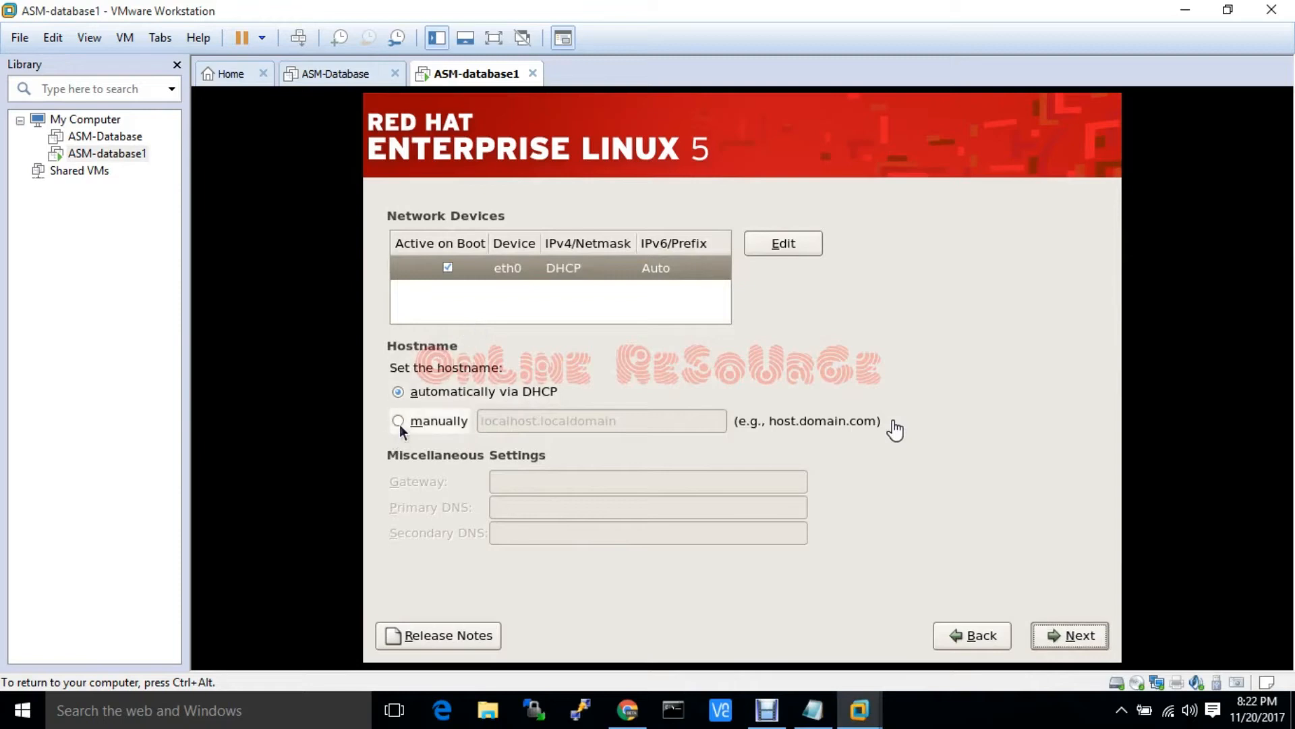
pyautogui.click(398, 420)
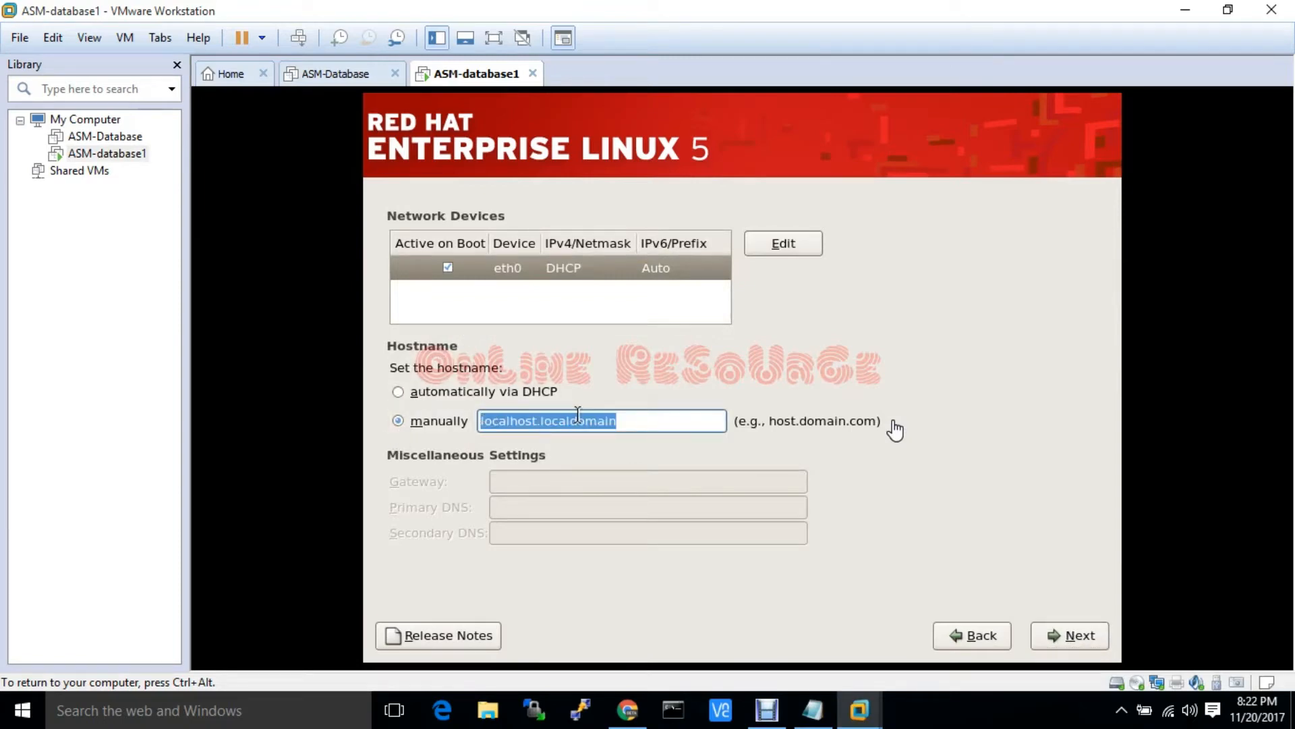
pyautogui.write('Online')
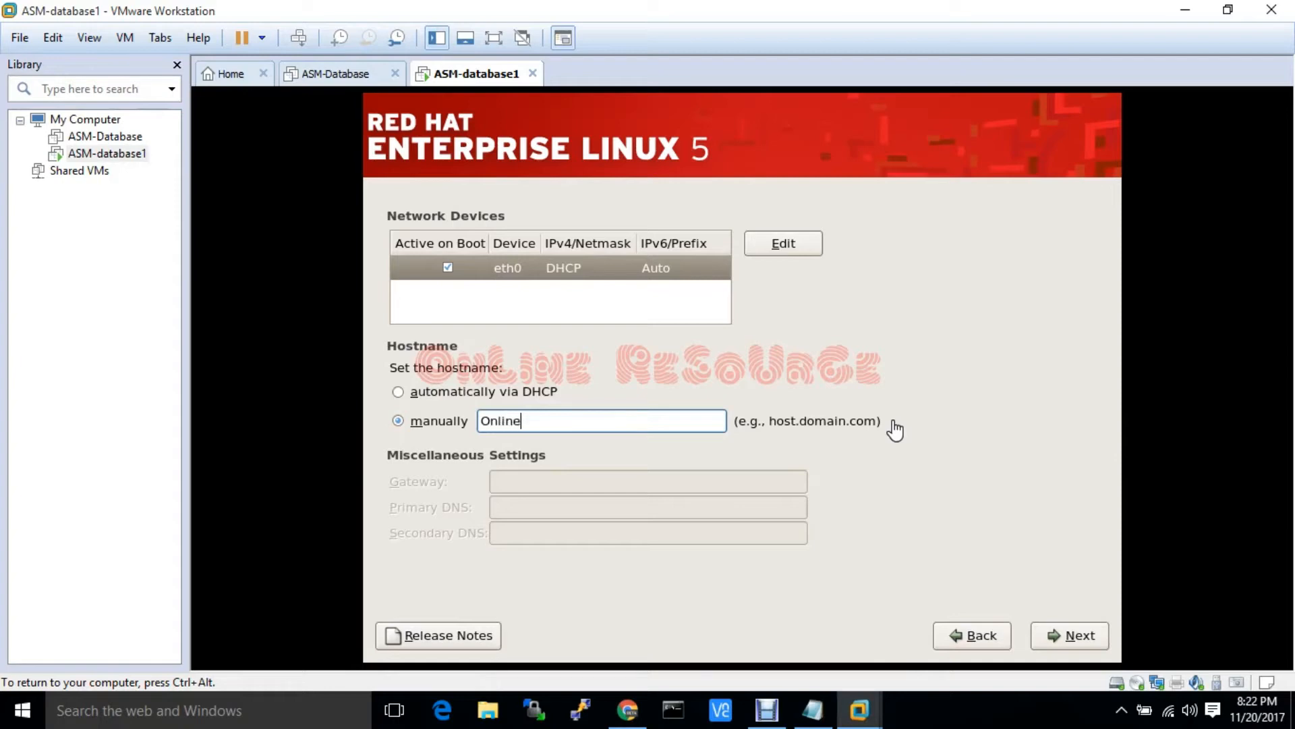
pyautogui.write('Resourse.youtube.com')
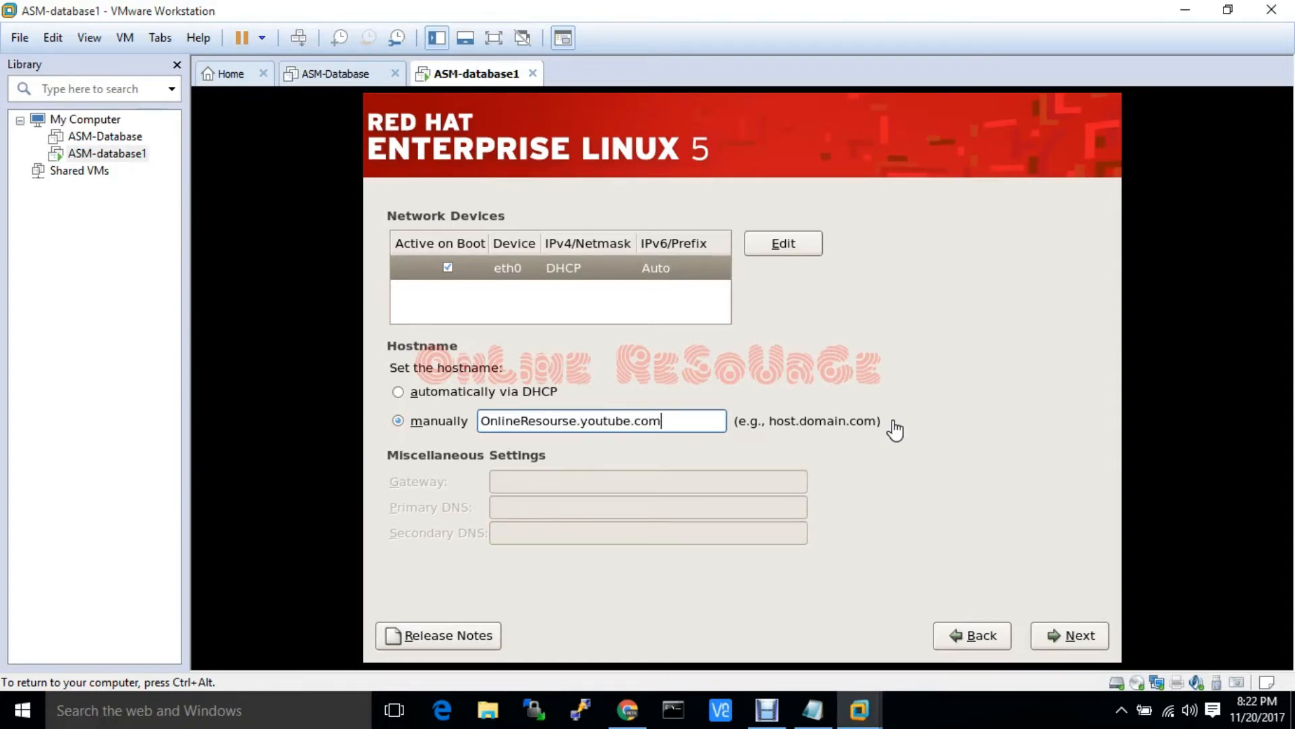
pyautogui.click(1070, 638)
# Select Asia/Dhaka as the time zone and continue to the root password page
pyautogui.click(617, 476)
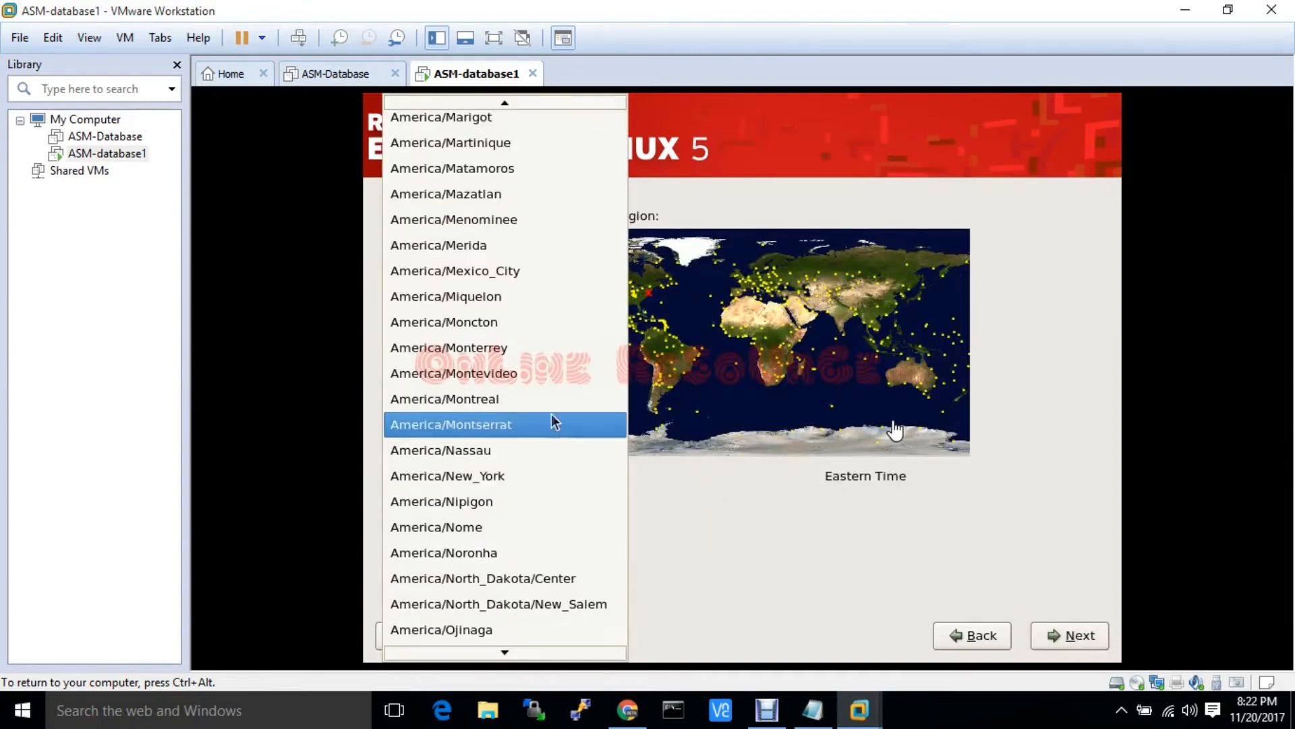
pyautogui.scroll(-4, 514, 382)
pyautogui.scroll(-10, 514, 382)
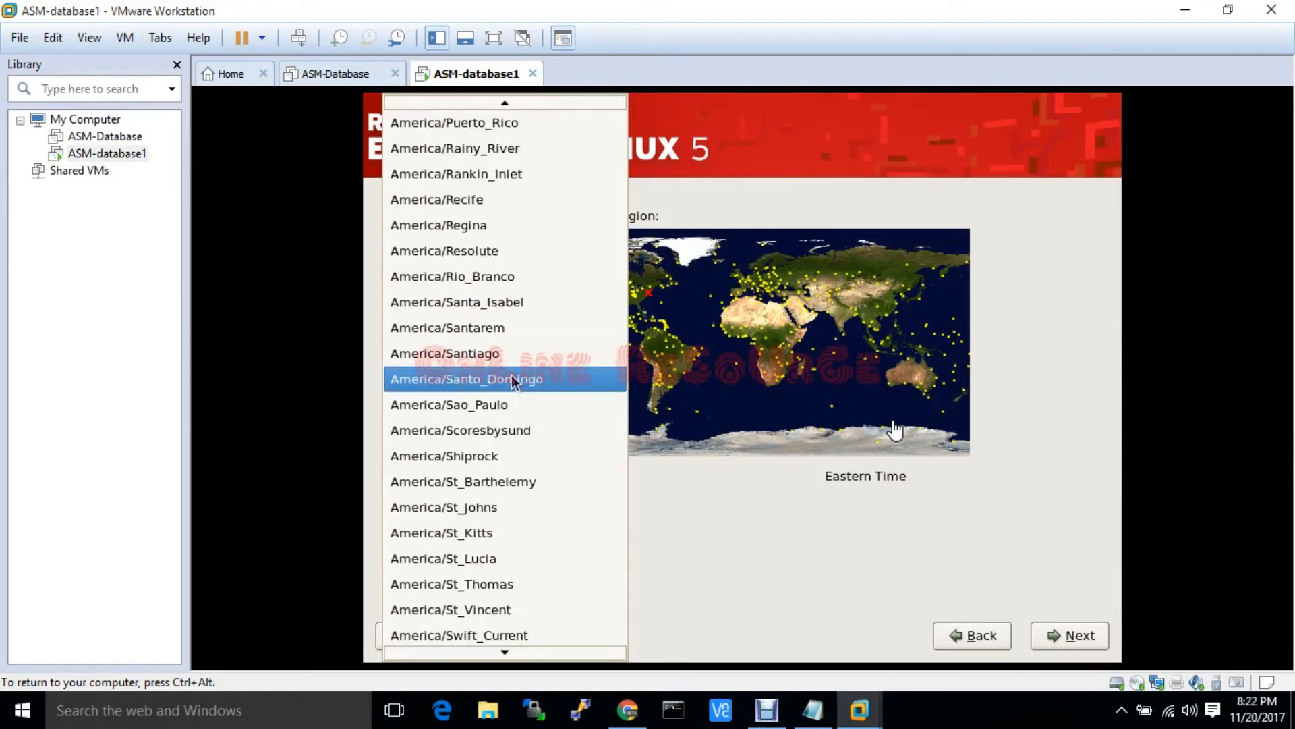
pyautogui.scroll(-10, 511, 373)
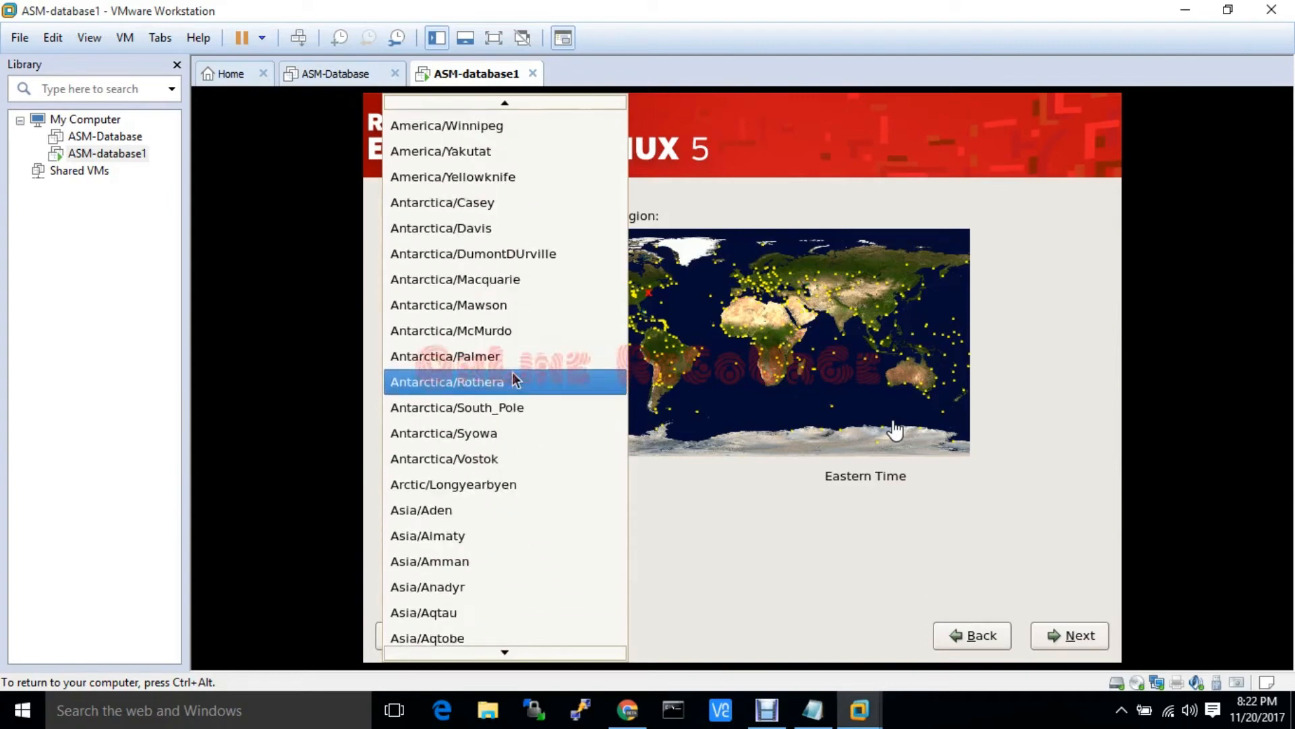
pyautogui.scroll(-4, 510, 370)
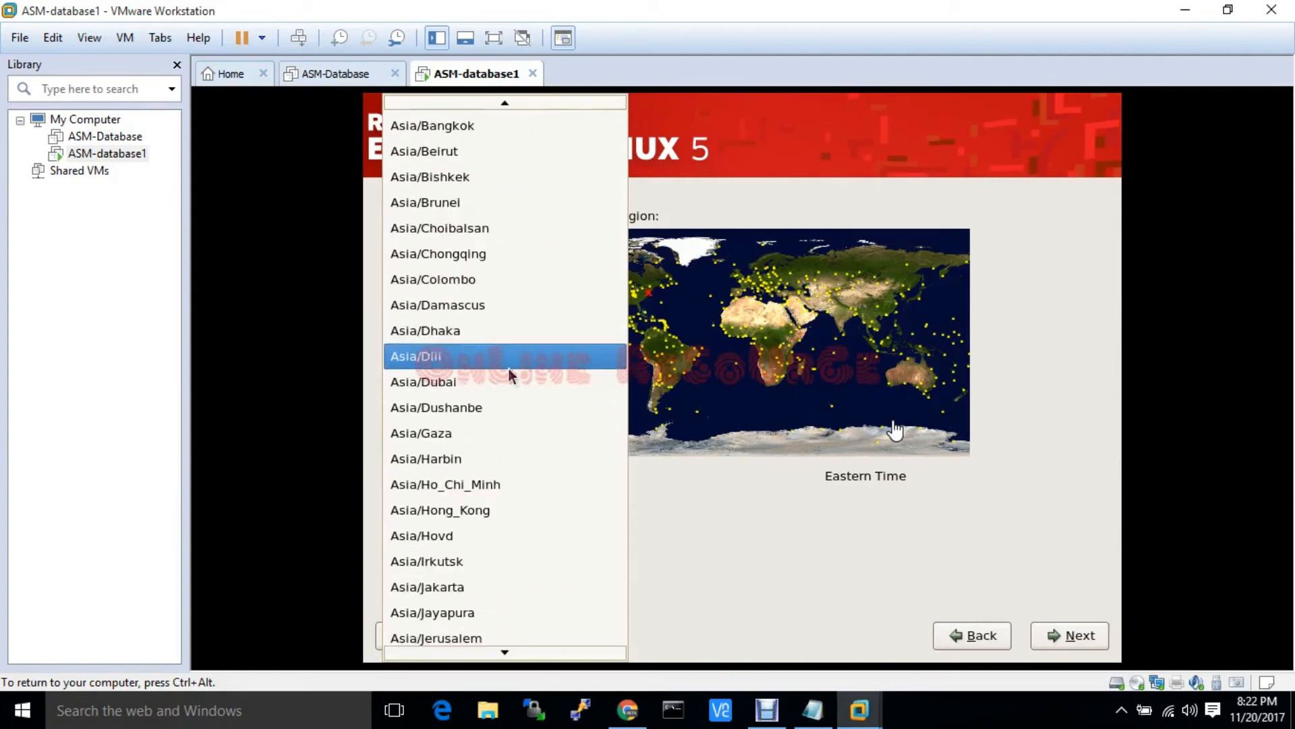
pyautogui.click(476, 330)
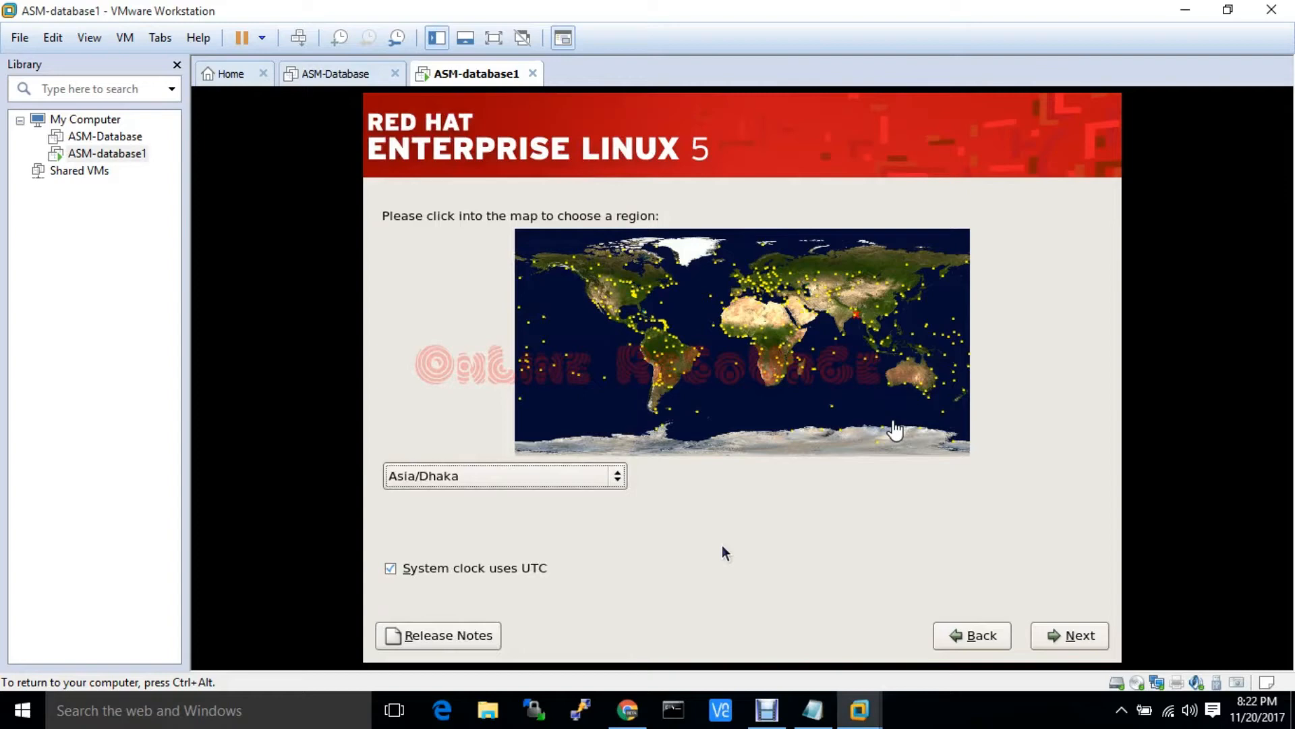
pyautogui.click(1051, 641)
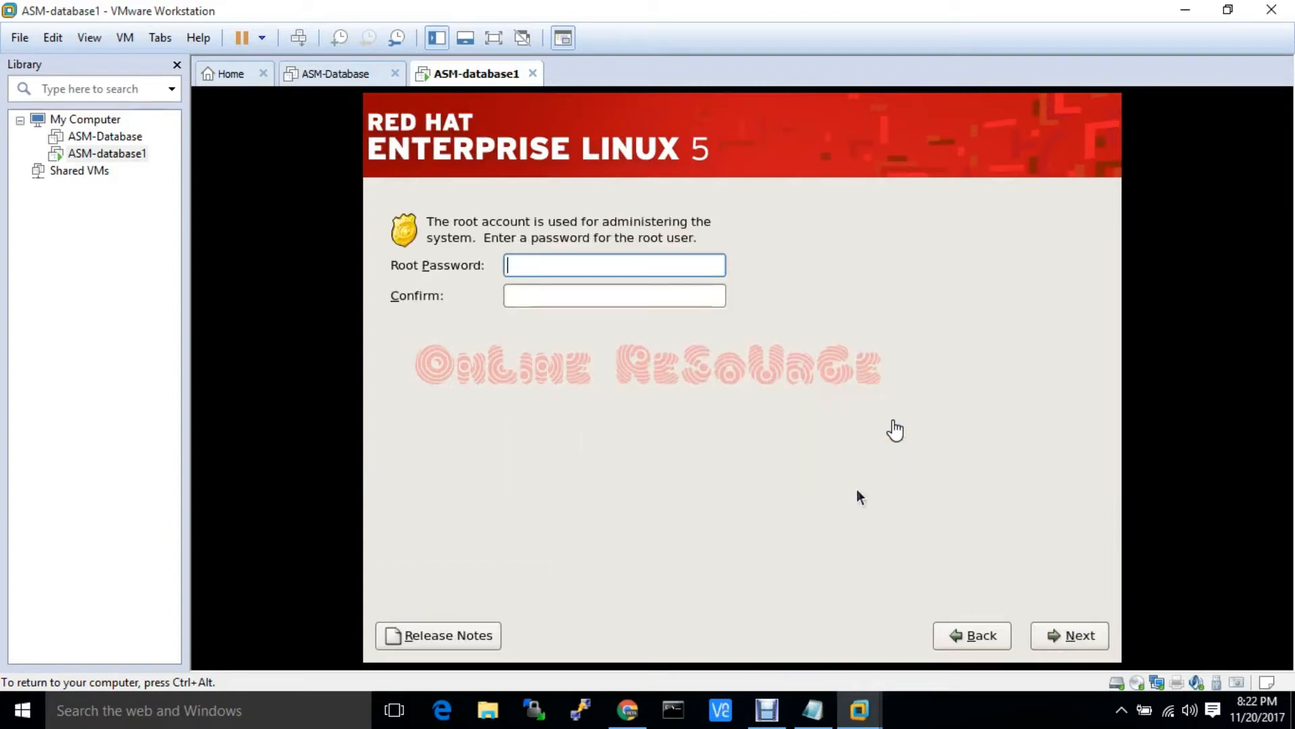
# Enter the root password, confirm it in the second field, and continue
pyautogui.write('oracle1')
pyautogui.press('Tab')
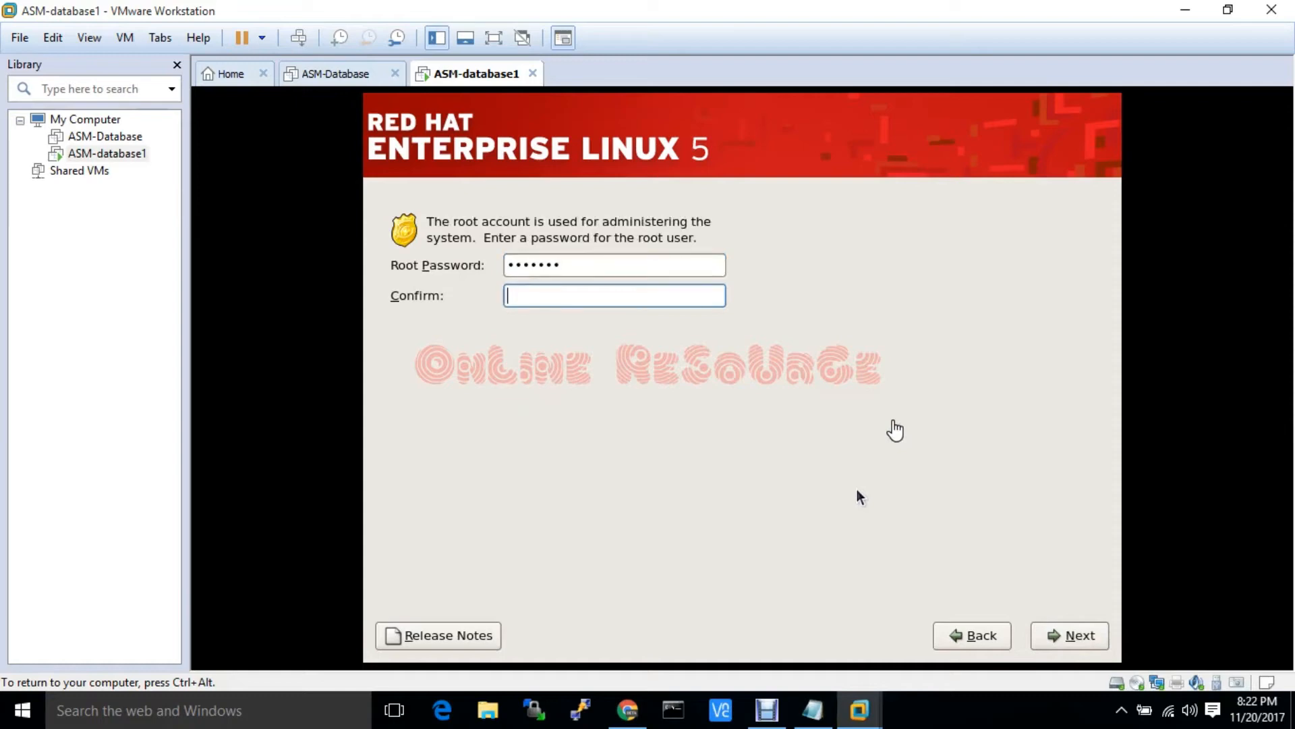
pyautogui.write('oracle1')
pyautogui.click(1063, 635)
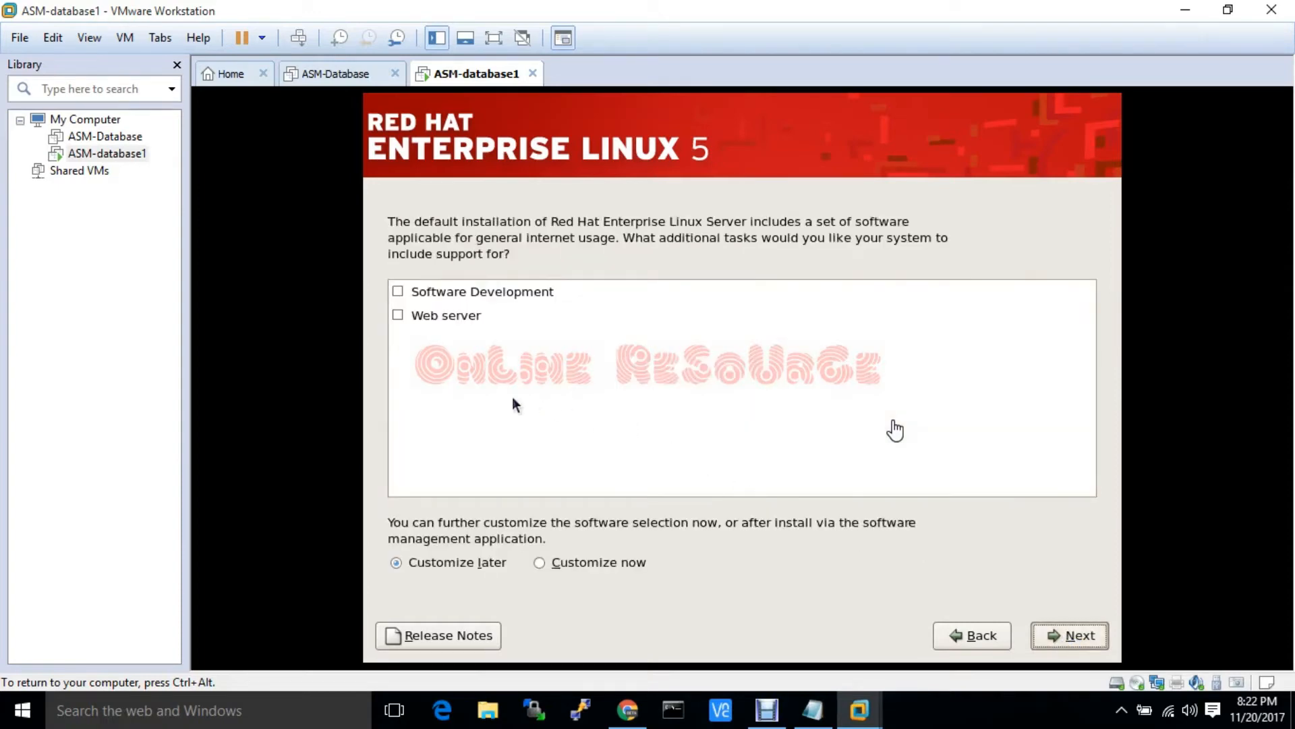
# Add Software Development and Web server support and choose to customize packages now
pyautogui.click(398, 291)
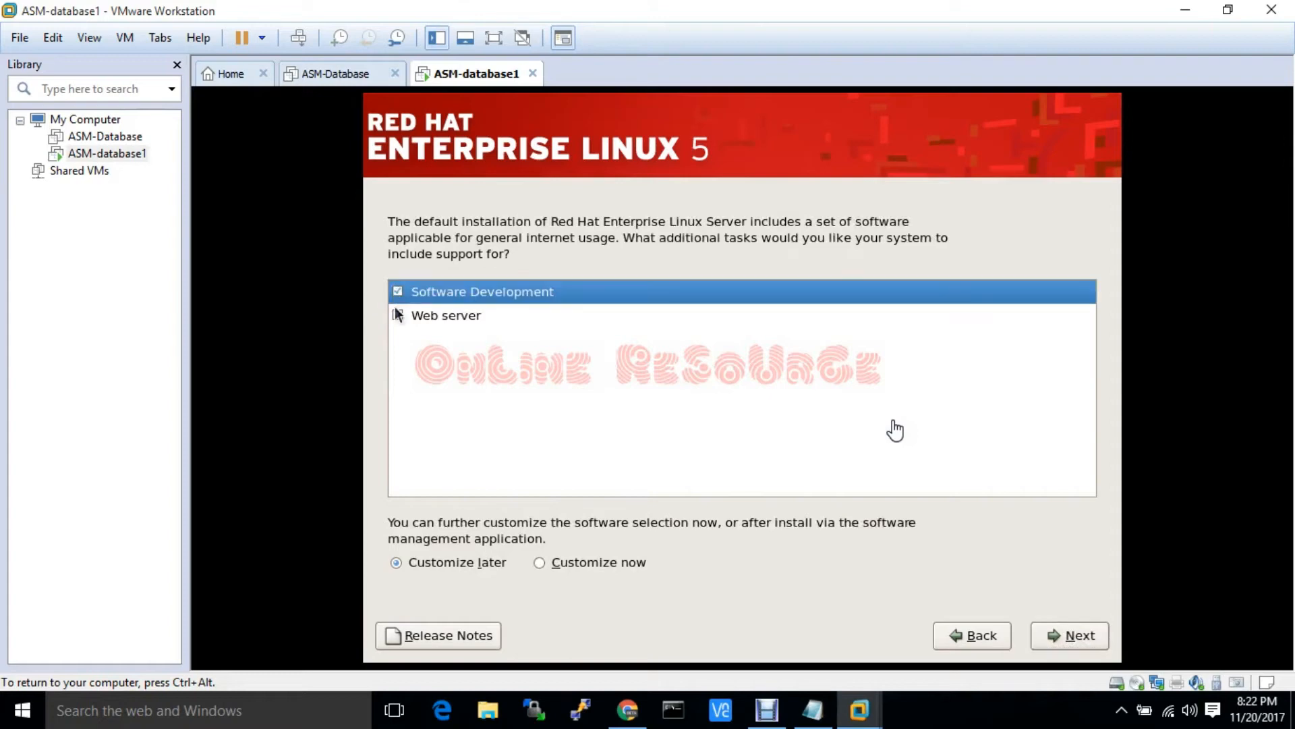
pyautogui.click(397, 314)
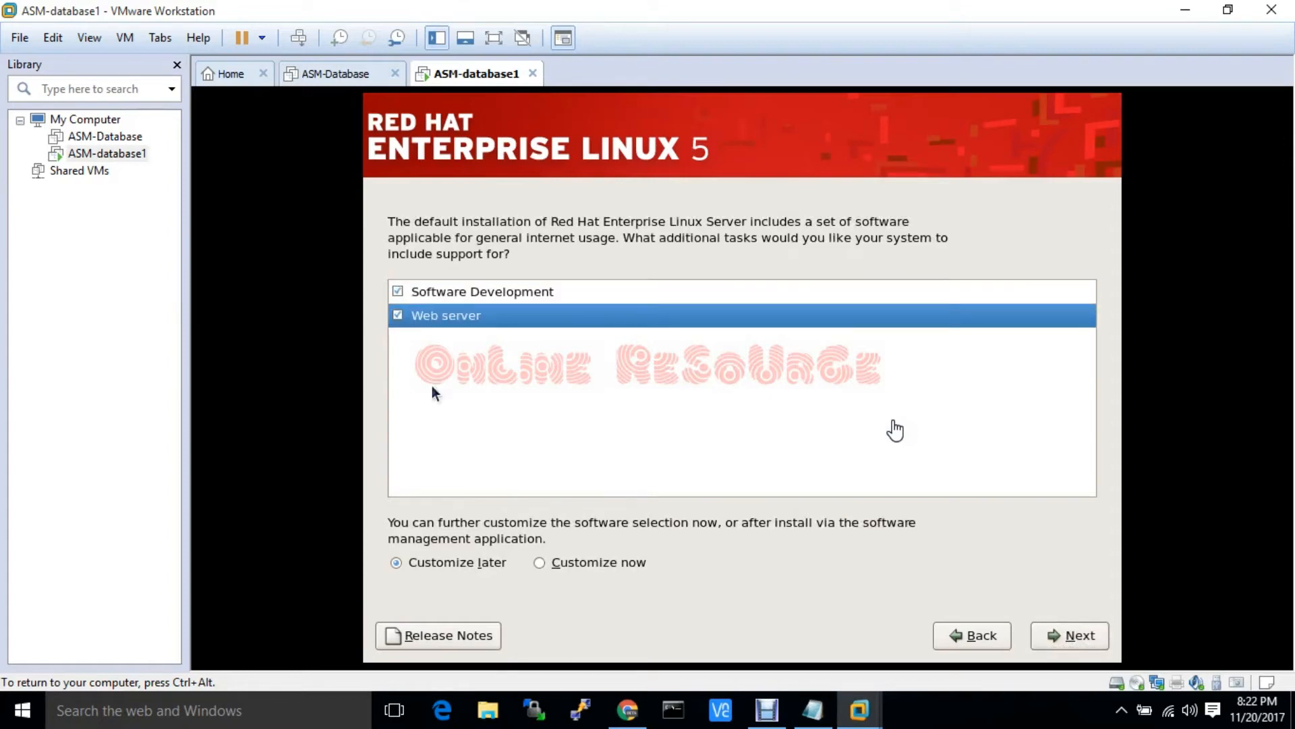
pyautogui.click(539, 562)
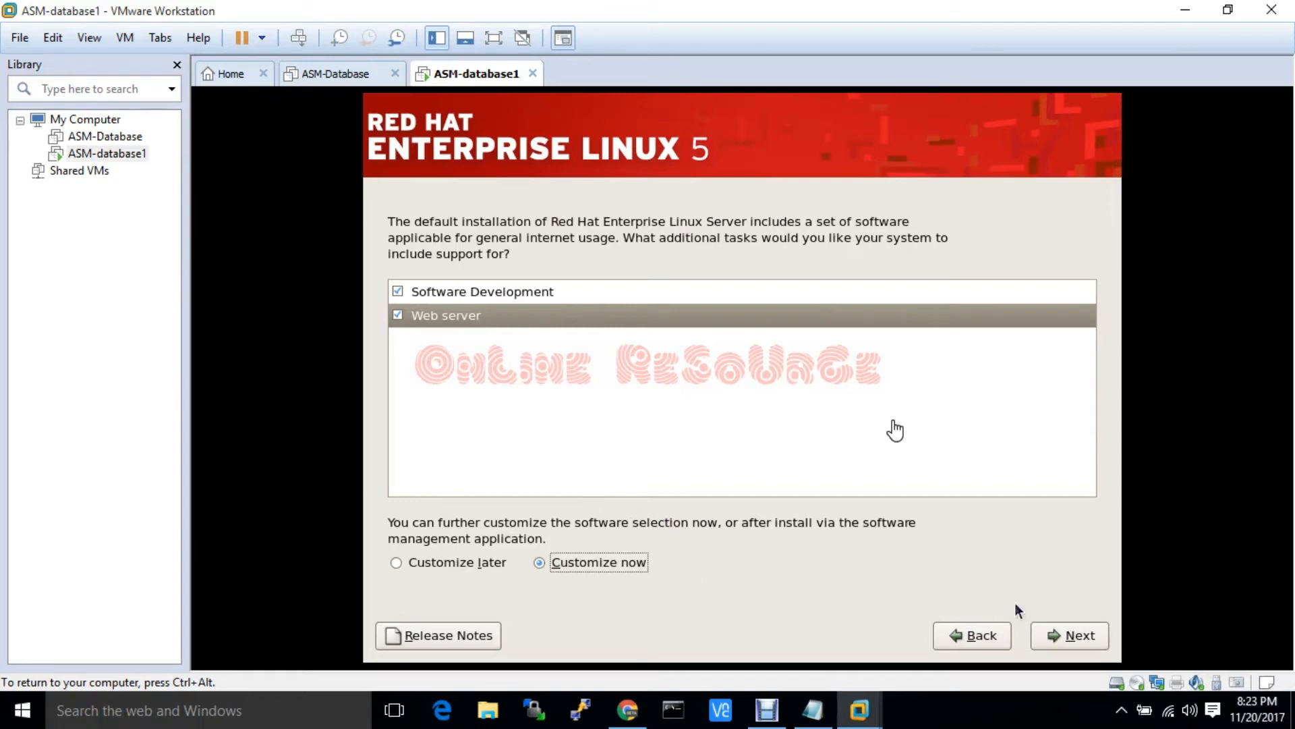
pyautogui.click(1071, 635)
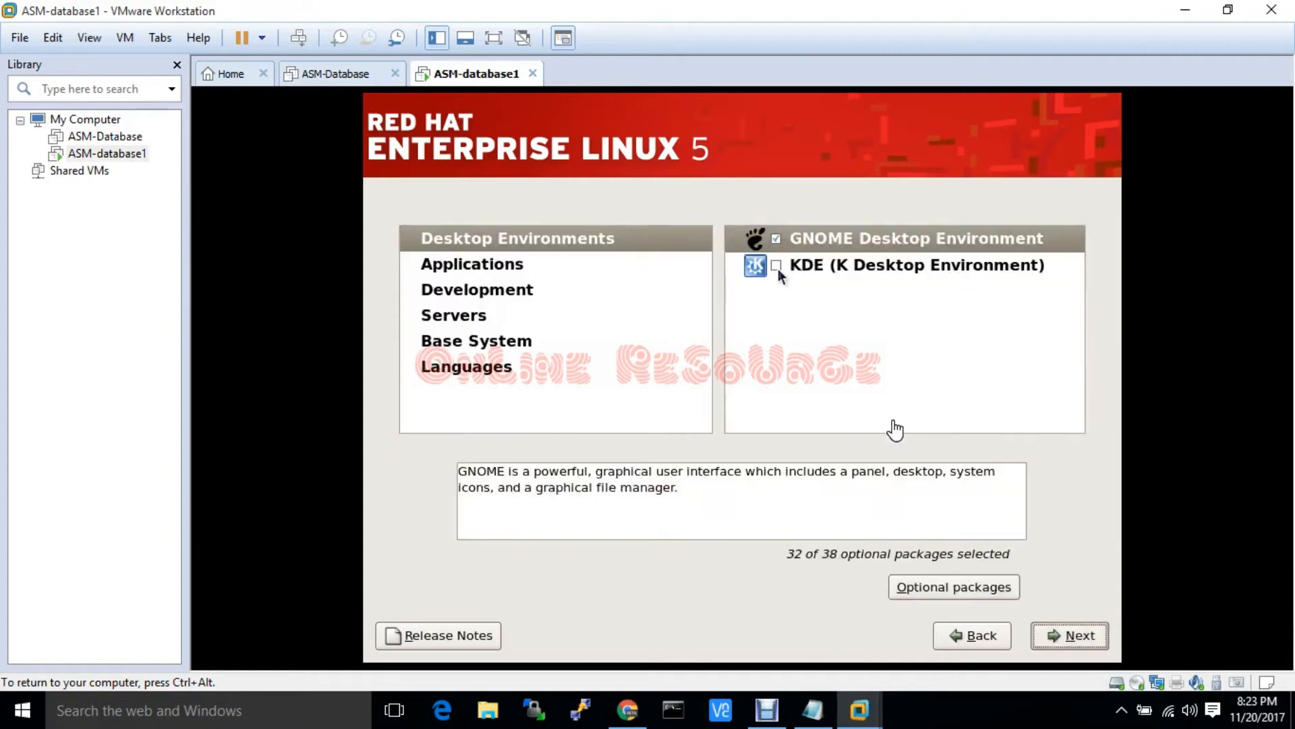
# Include all optional packages for GNOME, Editors, Games and Entertainment, Graphical Internet and Graphics
pyautogui.rightClick(835, 239)
pyautogui.click(856, 268)
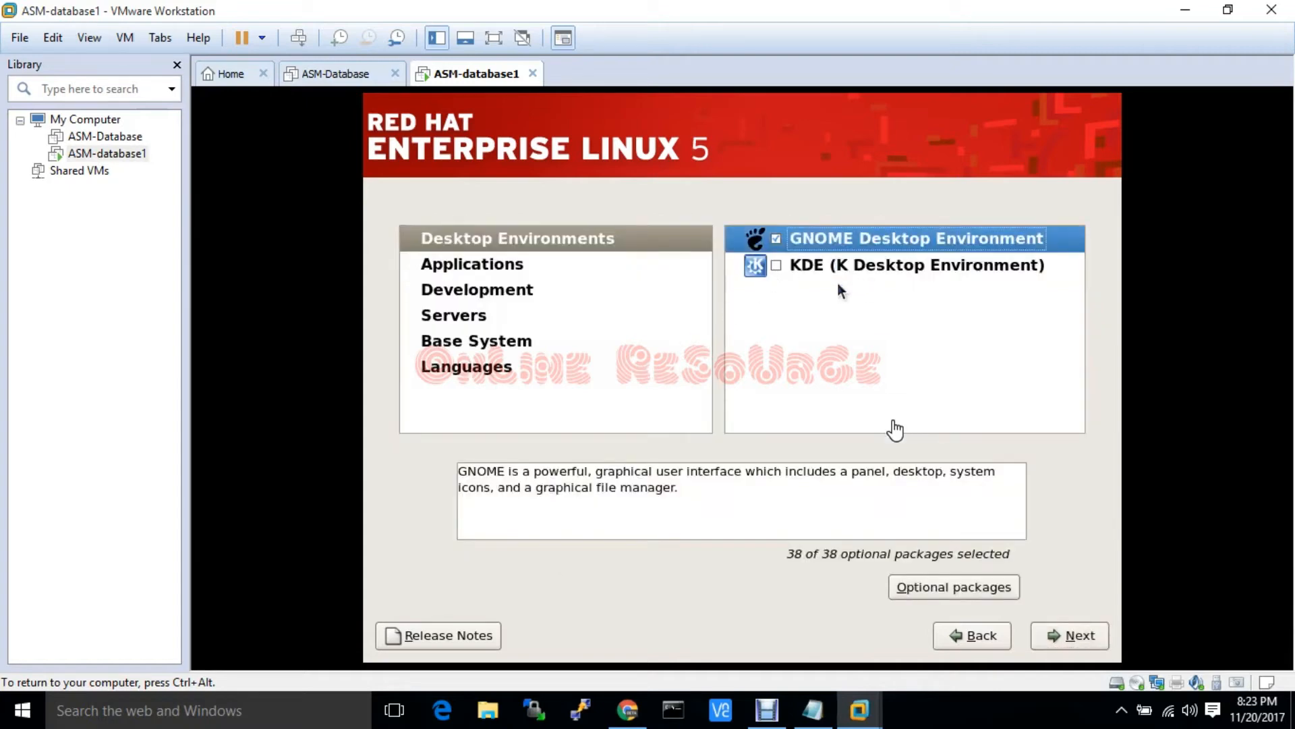
pyautogui.click(465, 265)
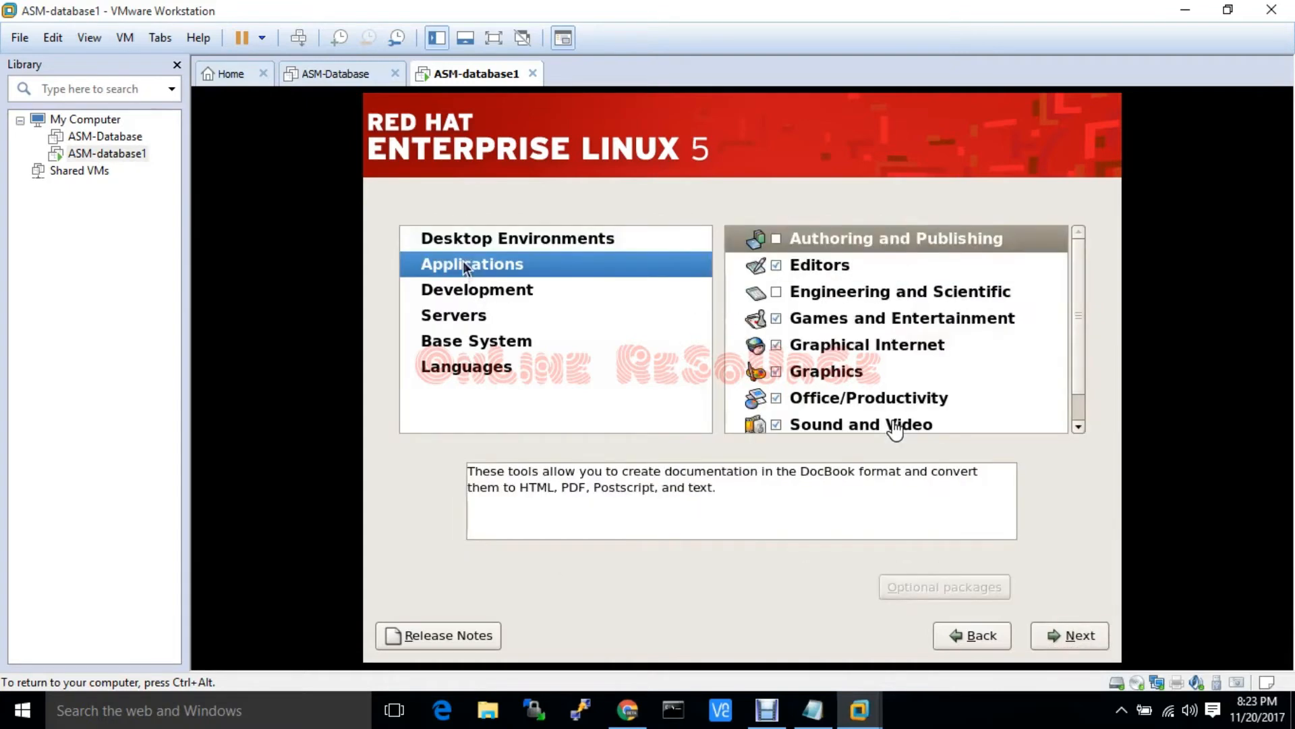
pyautogui.rightClick(811, 272)
pyautogui.click(844, 308)
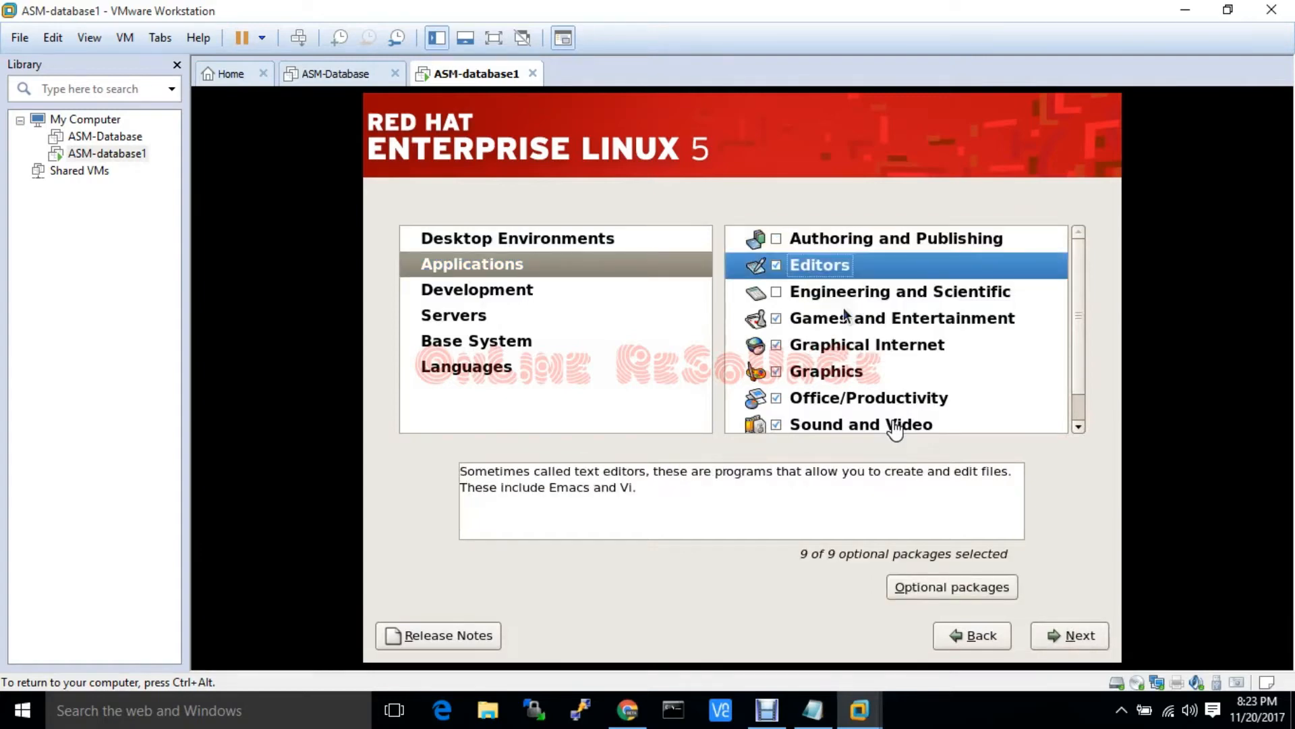
pyautogui.click(834, 322)
pyautogui.rightClick(833, 323)
pyautogui.click(852, 359)
pyautogui.rightClick(845, 352)
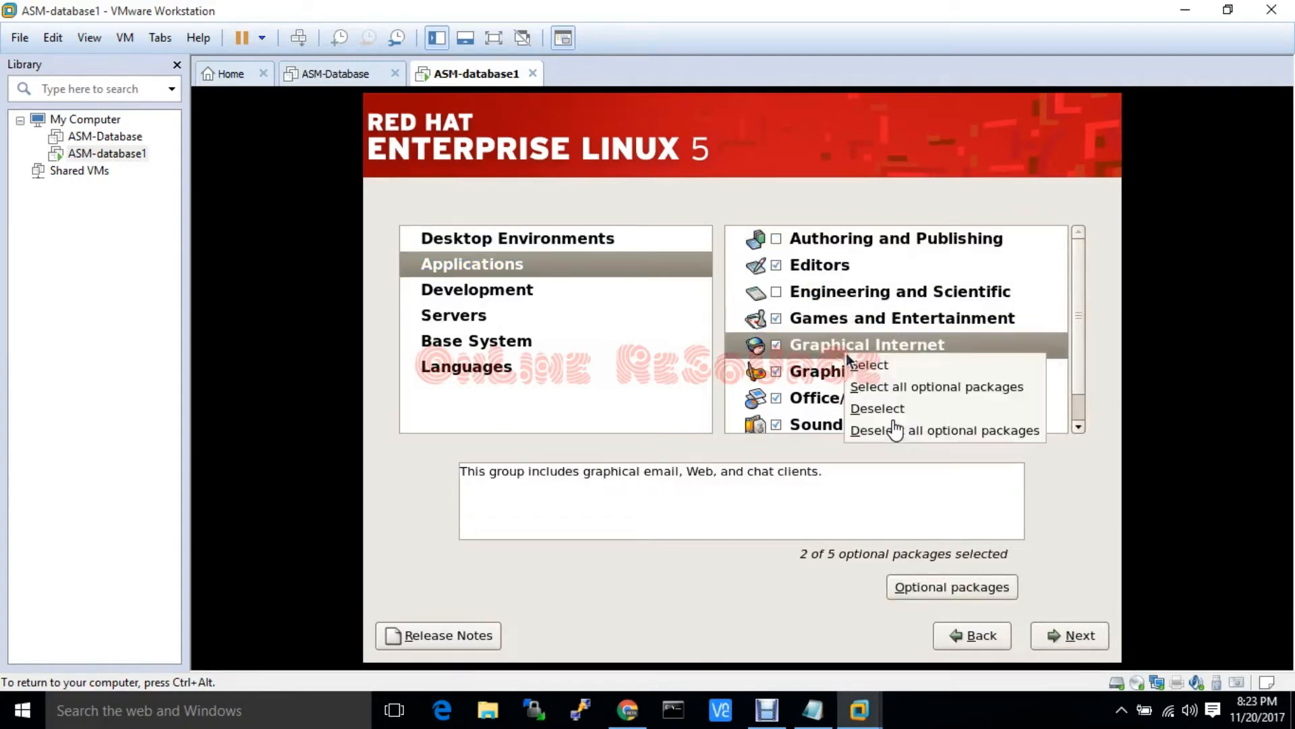
pyautogui.click(873, 386)
pyautogui.rightClick(824, 369)
pyautogui.click(871, 402)
pyautogui.scroll(-1, 866, 388)
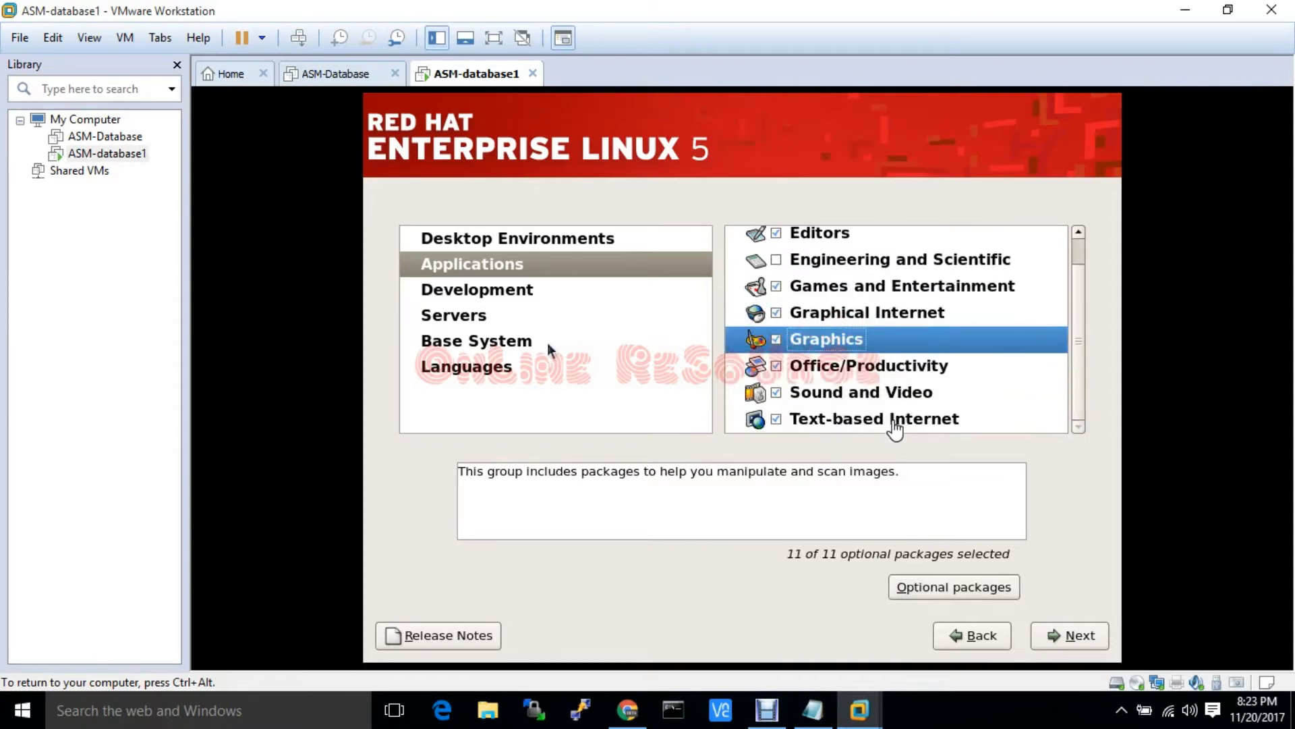
# Include all optional Development groups: Libraries, Tools, GNOME, Java, KDE, Legacy and X Software Development
pyautogui.click(500, 290)
pyautogui.rightClick(820, 236)
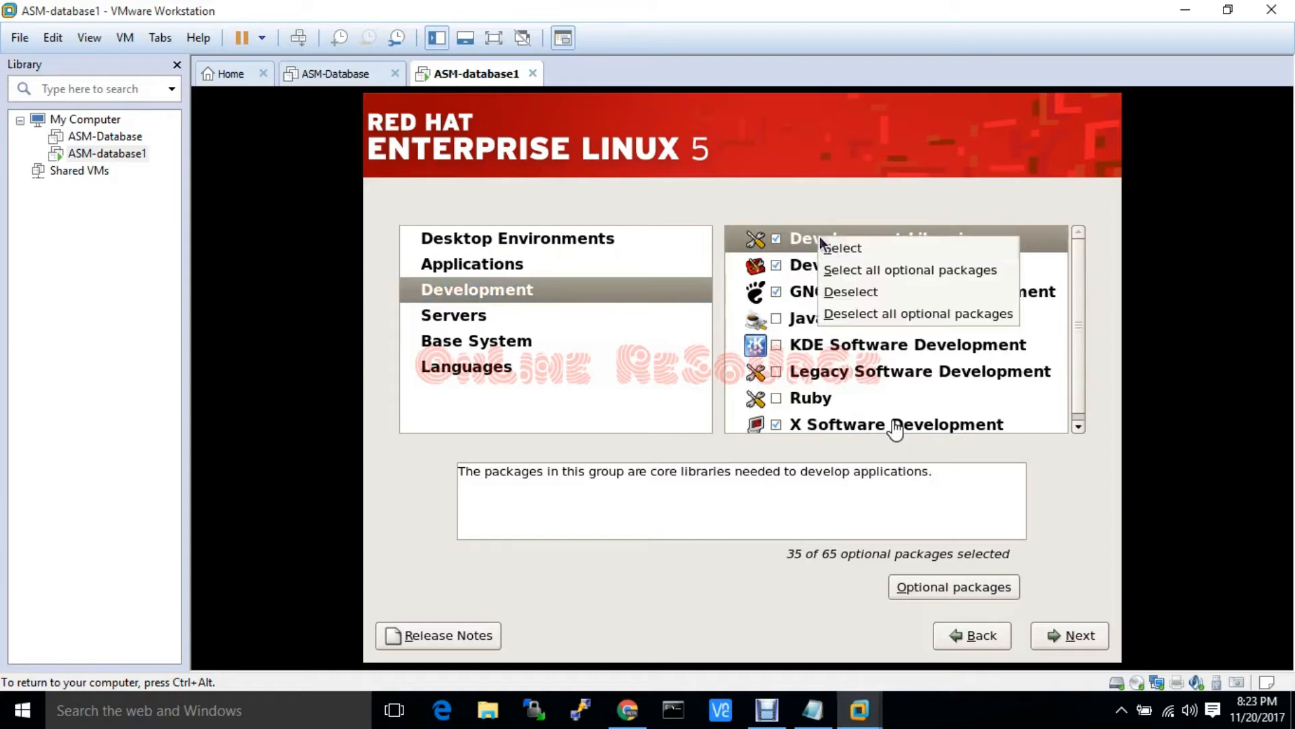
pyautogui.click(860, 273)
pyautogui.rightClick(835, 267)
pyautogui.click(871, 302)
pyautogui.rightClick(830, 297)
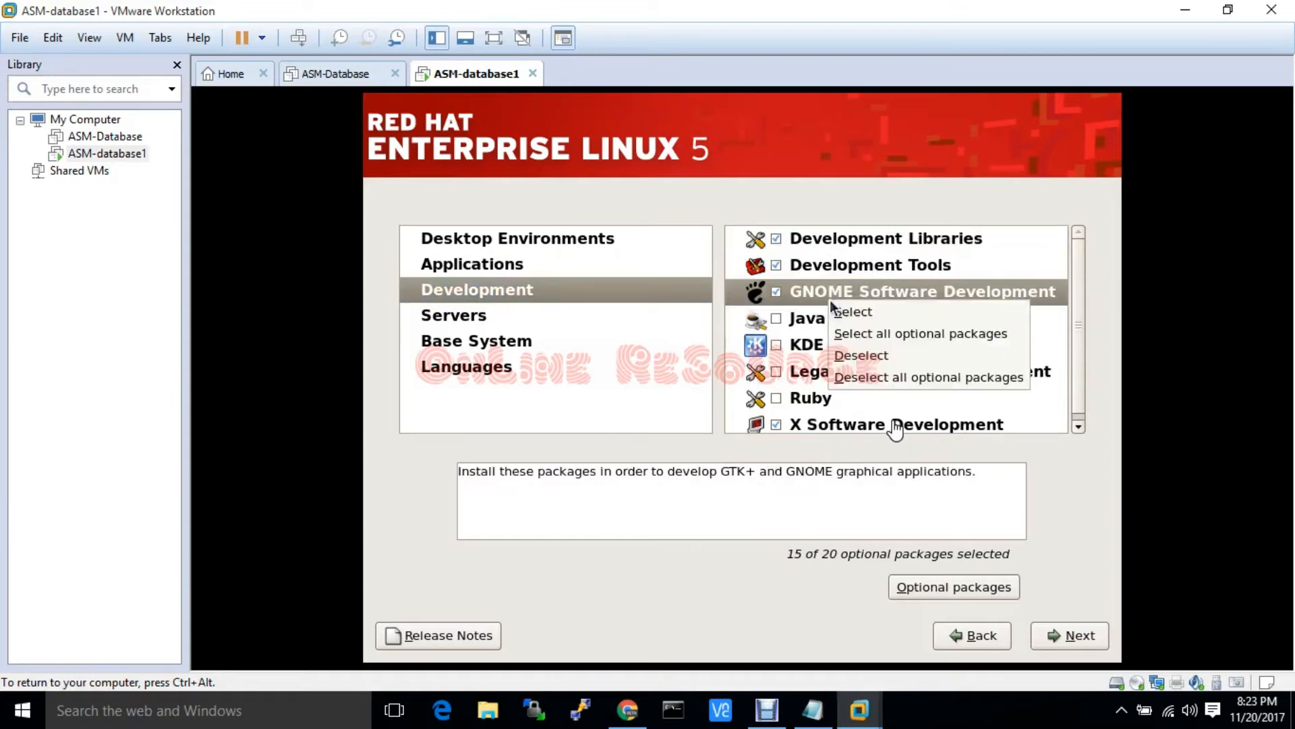
pyautogui.click(879, 331)
pyautogui.rightClick(856, 318)
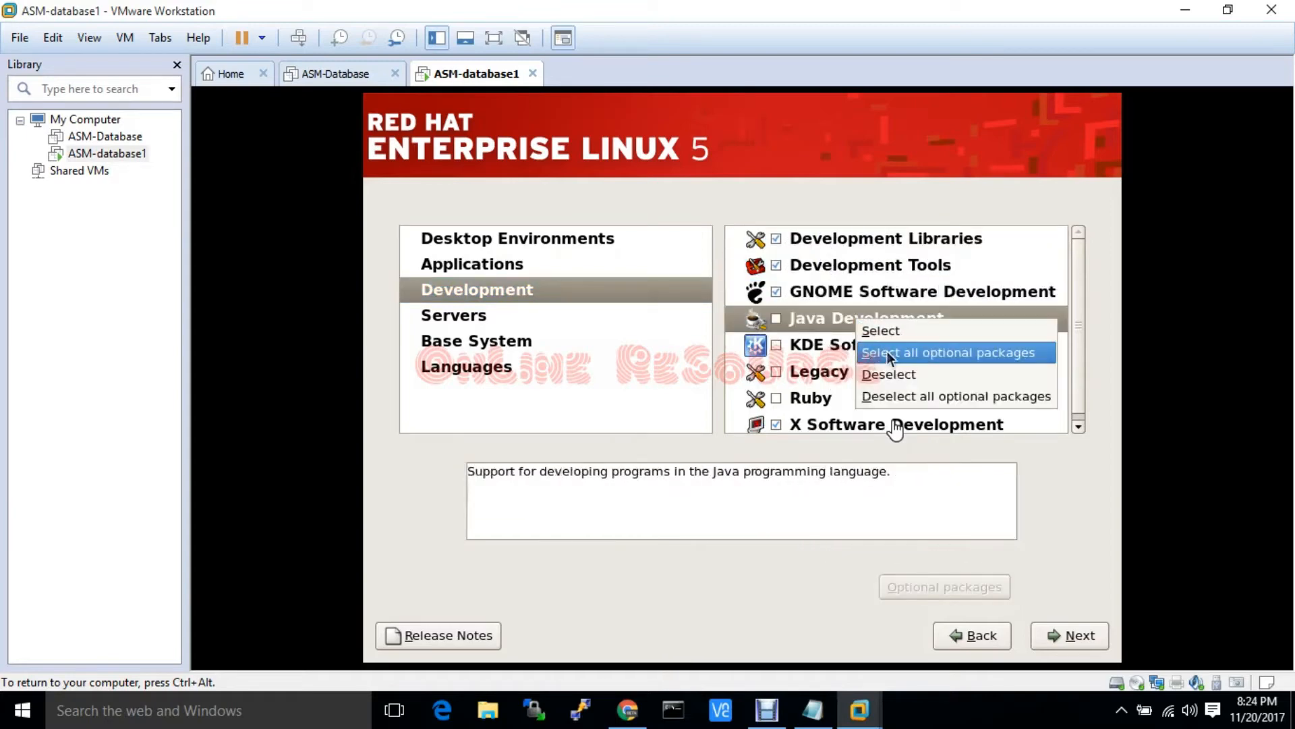
pyautogui.click(888, 350)
pyautogui.rightClick(868, 339)
pyautogui.click(908, 368)
pyautogui.rightClick(888, 370)
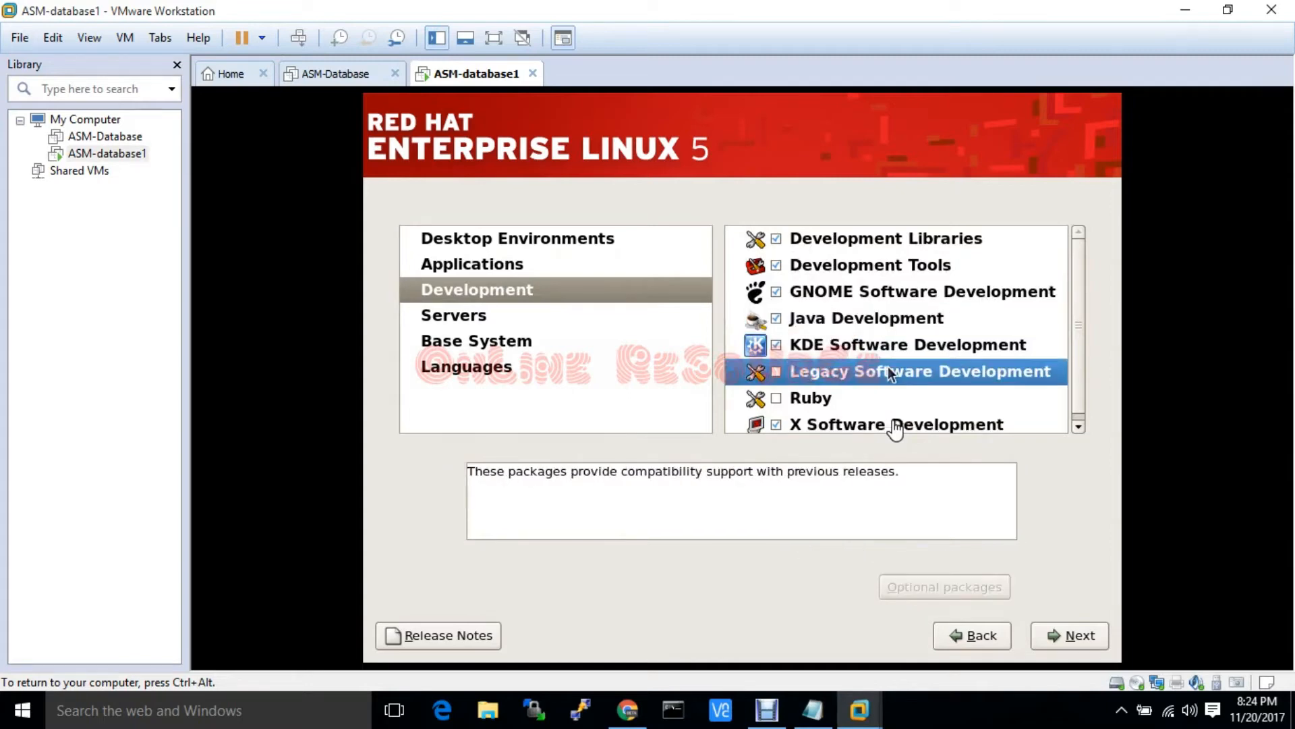
pyautogui.click(917, 399)
pyautogui.rightClick(832, 424)
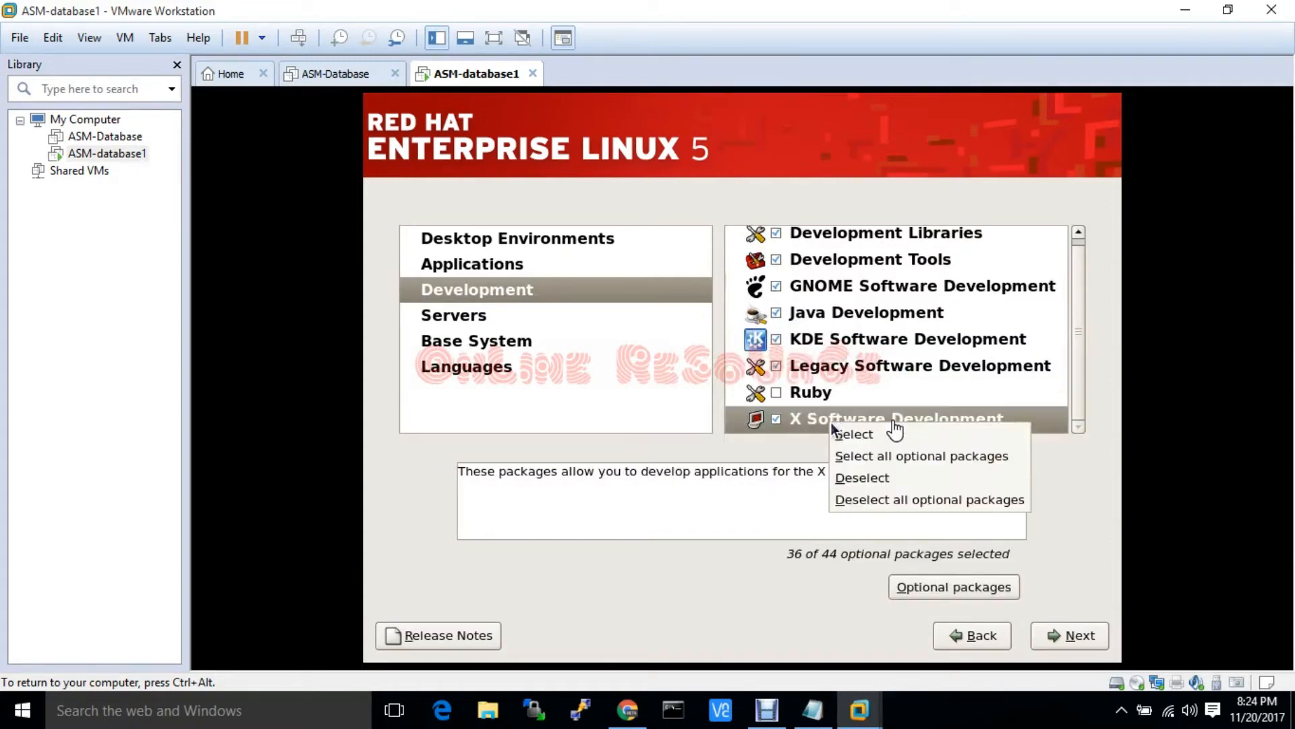
pyautogui.click(864, 456)
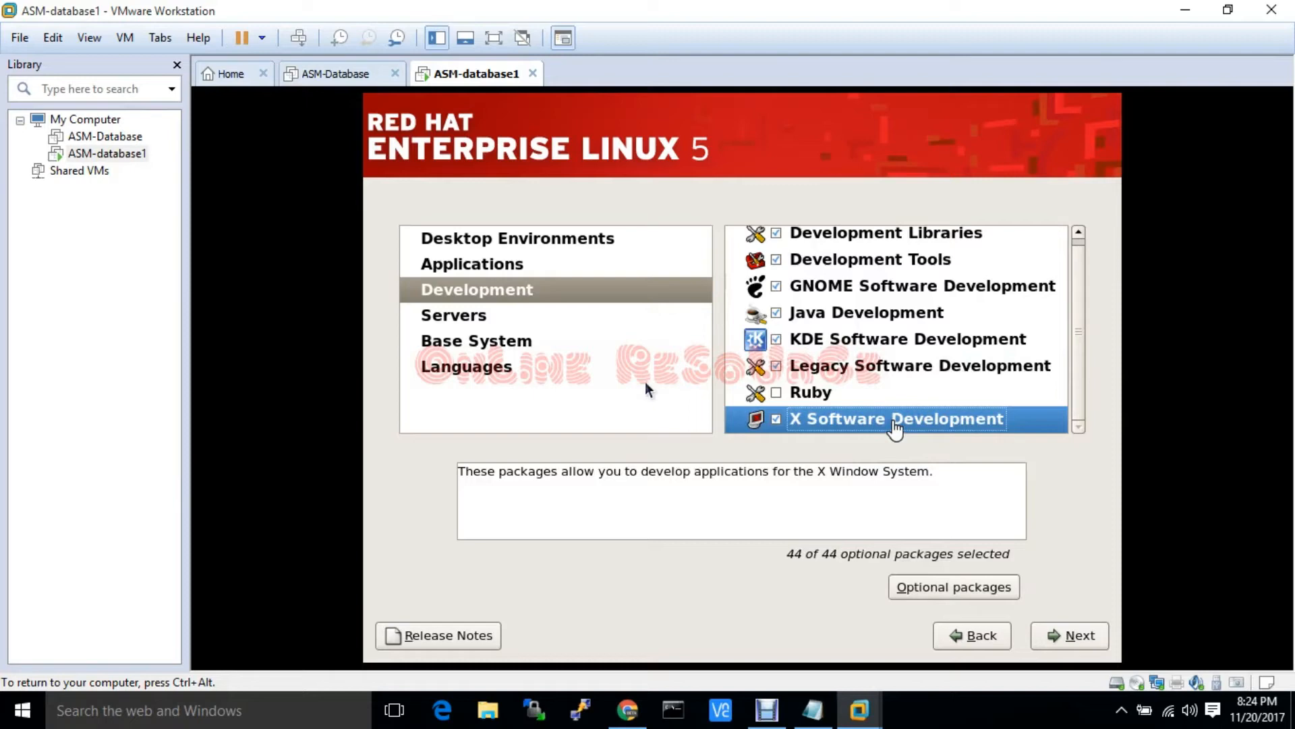
# Include all packages for Windows File Server, Web Server, PostgreSQL Database and Network Servers
pyautogui.click(513, 317)
pyautogui.scroll(-3, 830, 404)
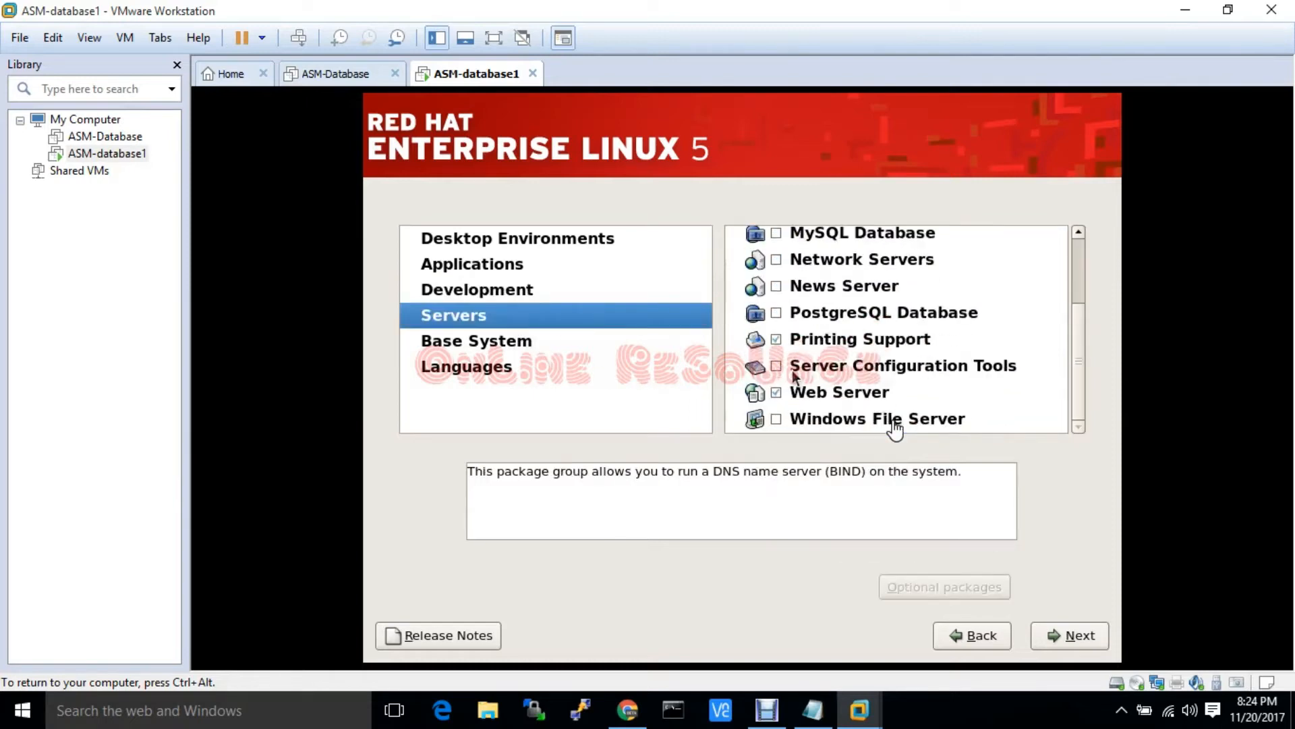
pyautogui.rightClick(827, 420)
pyautogui.click(860, 445)
pyautogui.rightClick(848, 393)
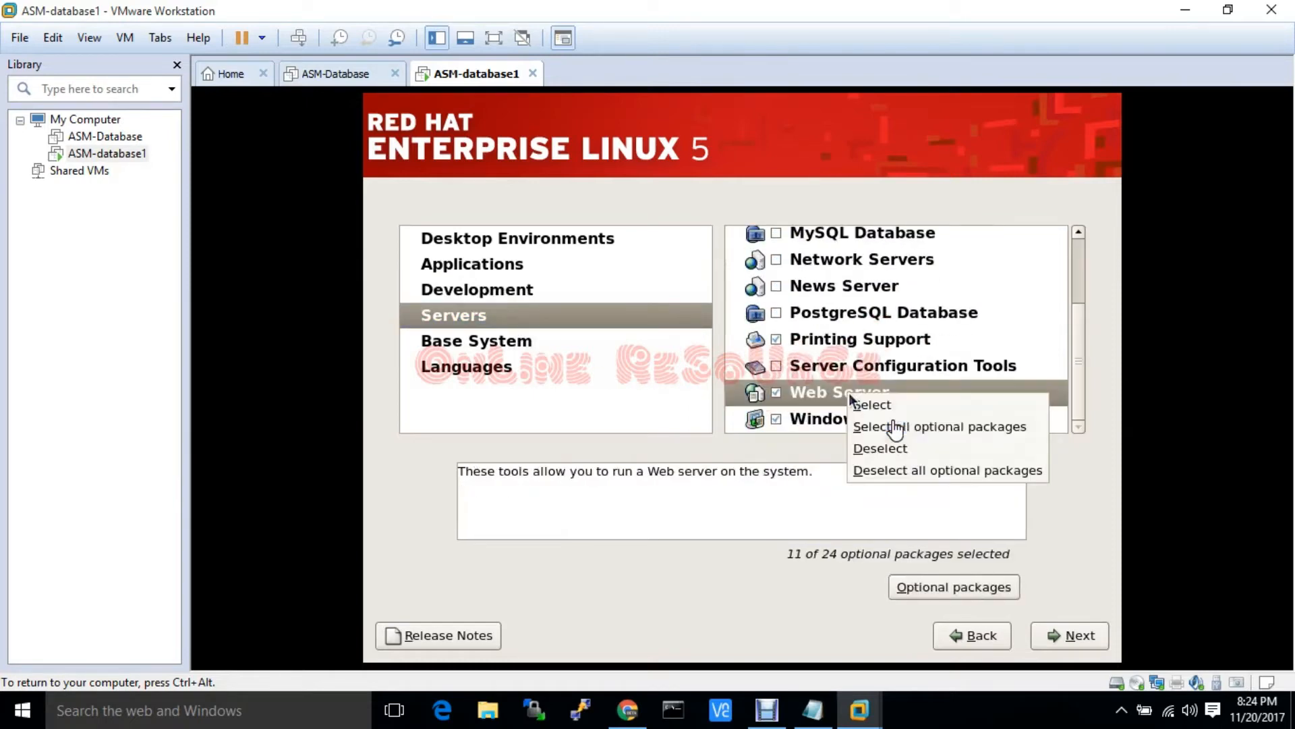
pyautogui.click(896, 427)
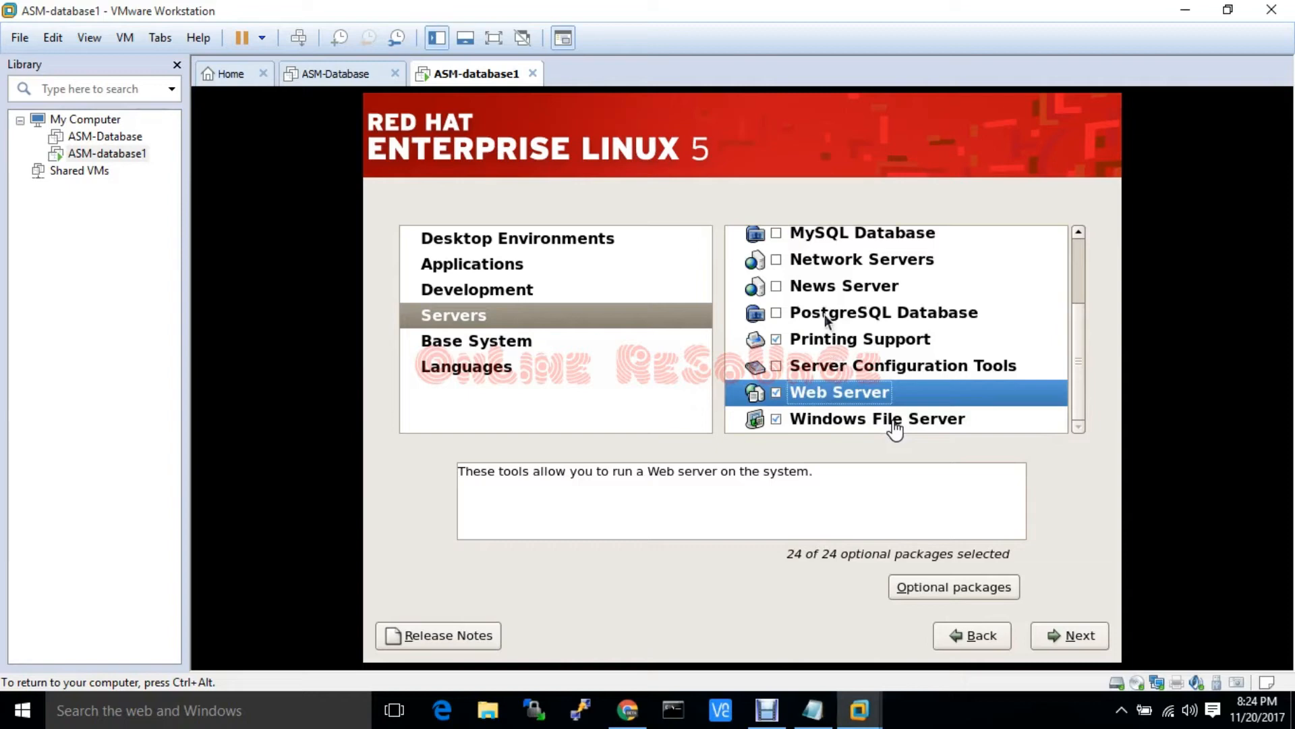
pyautogui.scroll(3, 843, 350)
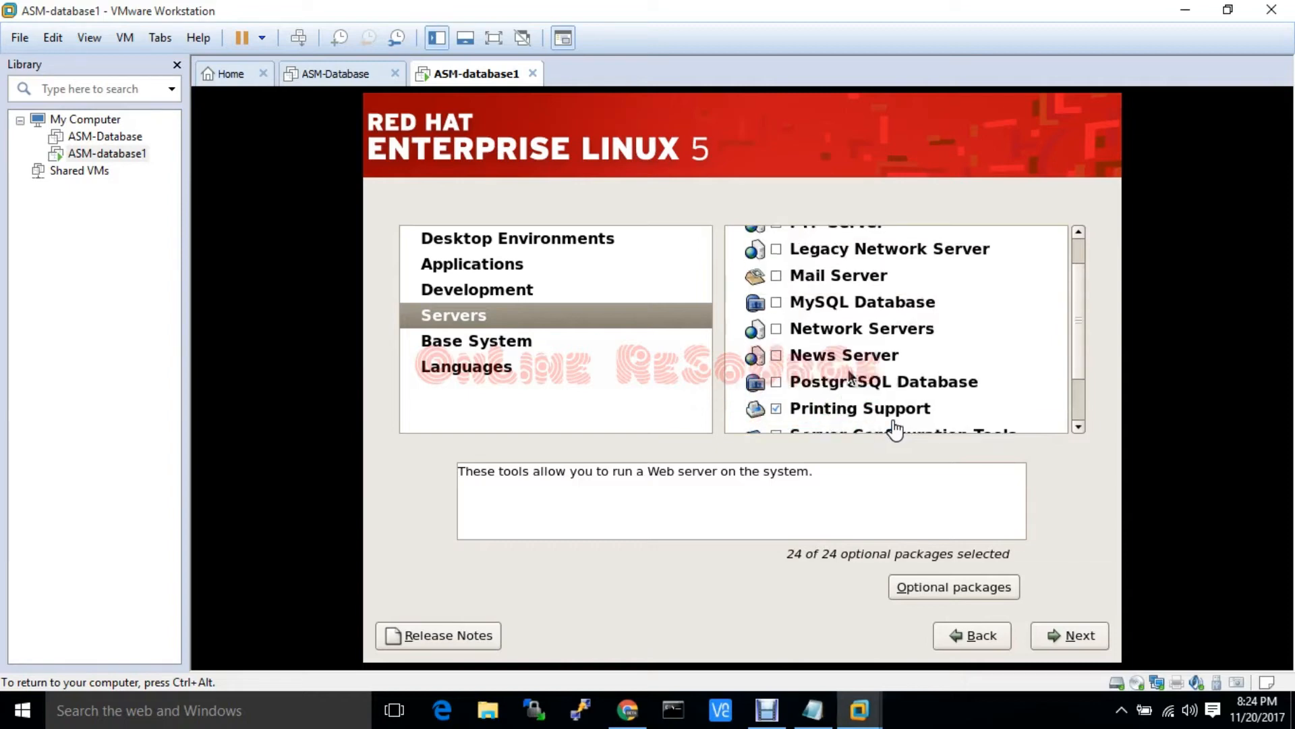
pyautogui.scroll(-3, 848, 375)
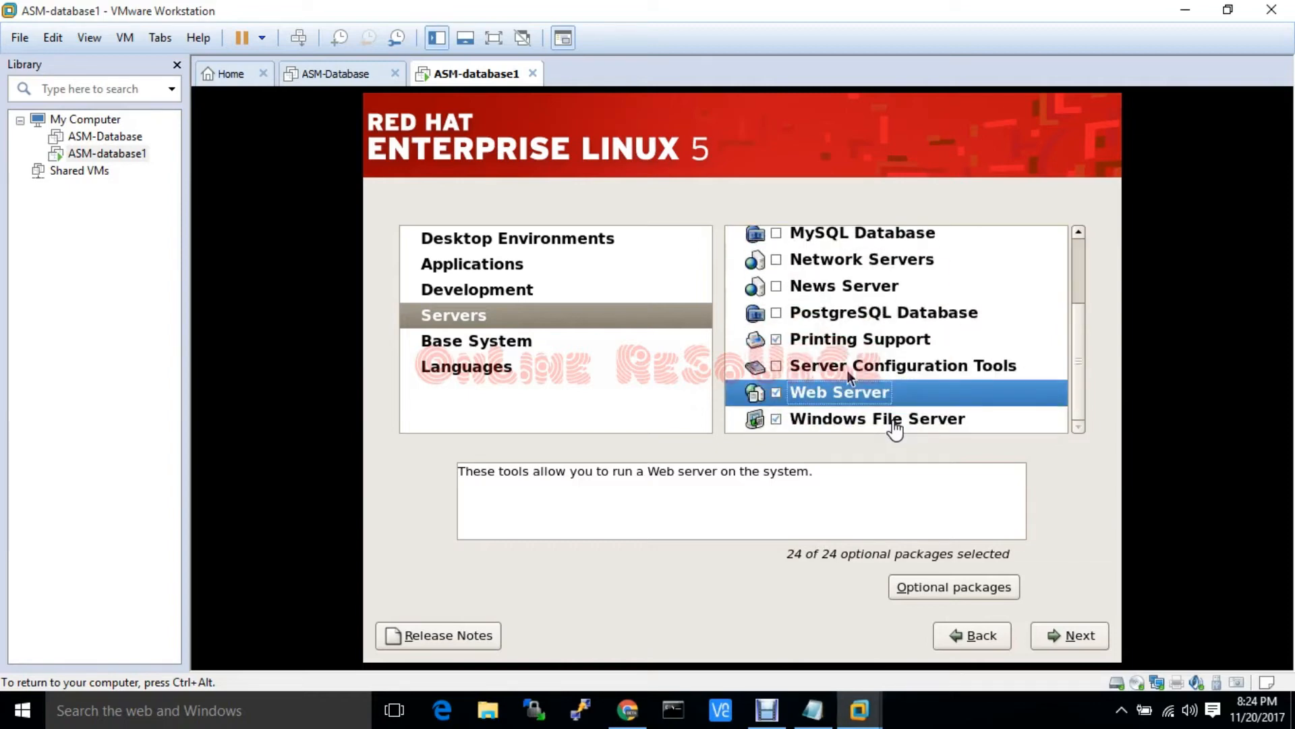
pyautogui.rightClick(840, 314)
pyautogui.click(855, 341)
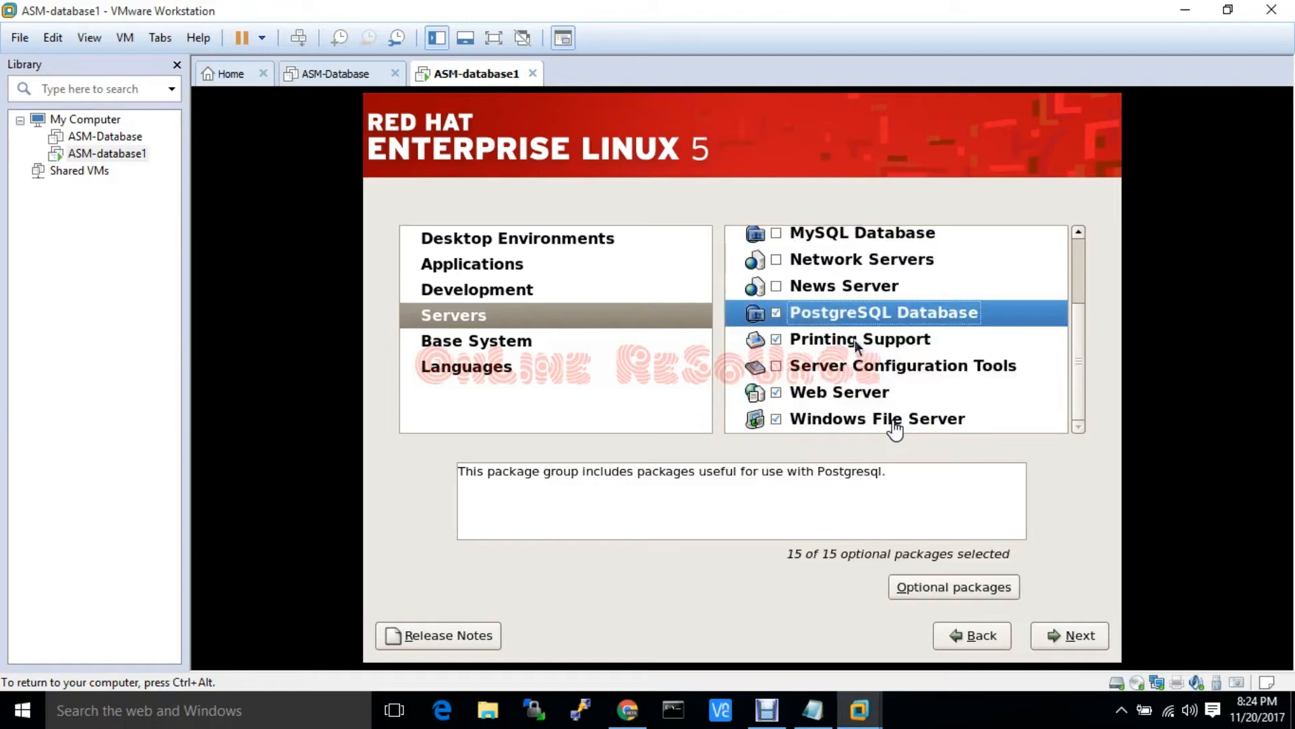
pyautogui.scroll(4, 855, 340)
pyautogui.scroll(1, 856, 342)
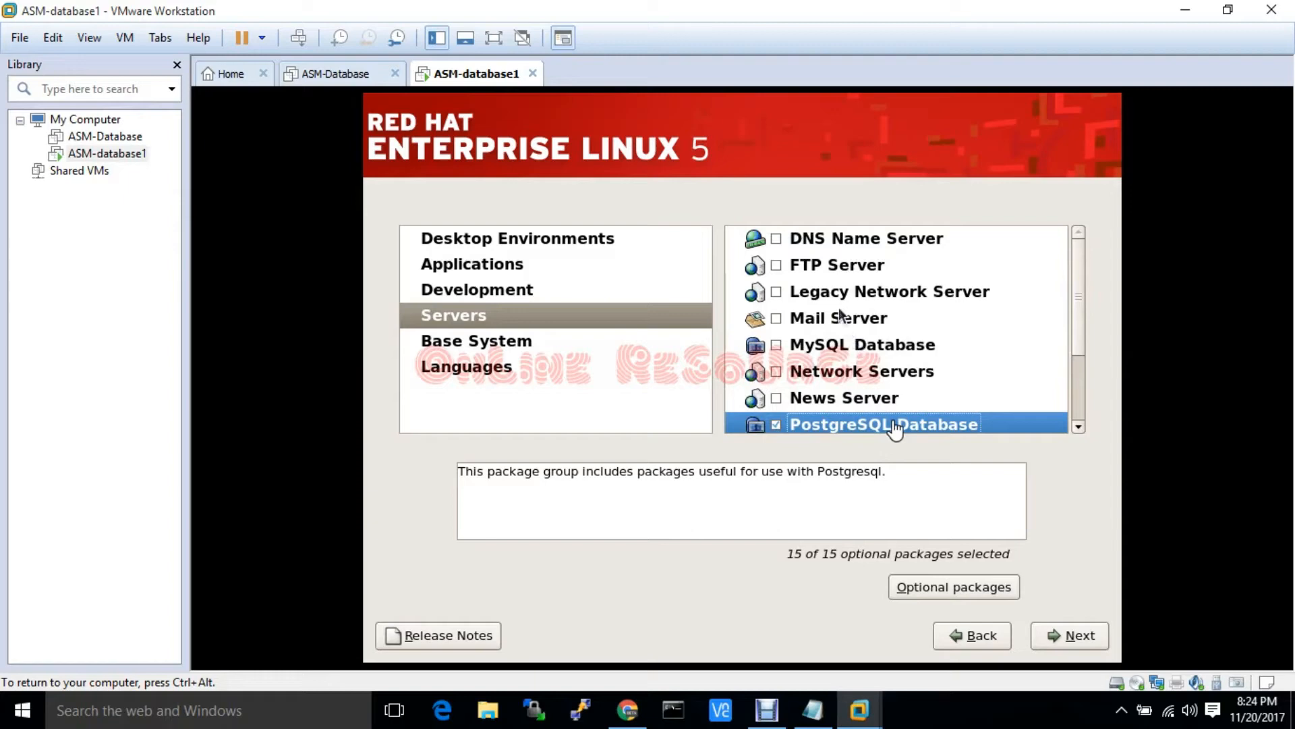
pyautogui.rightClick(830, 367)
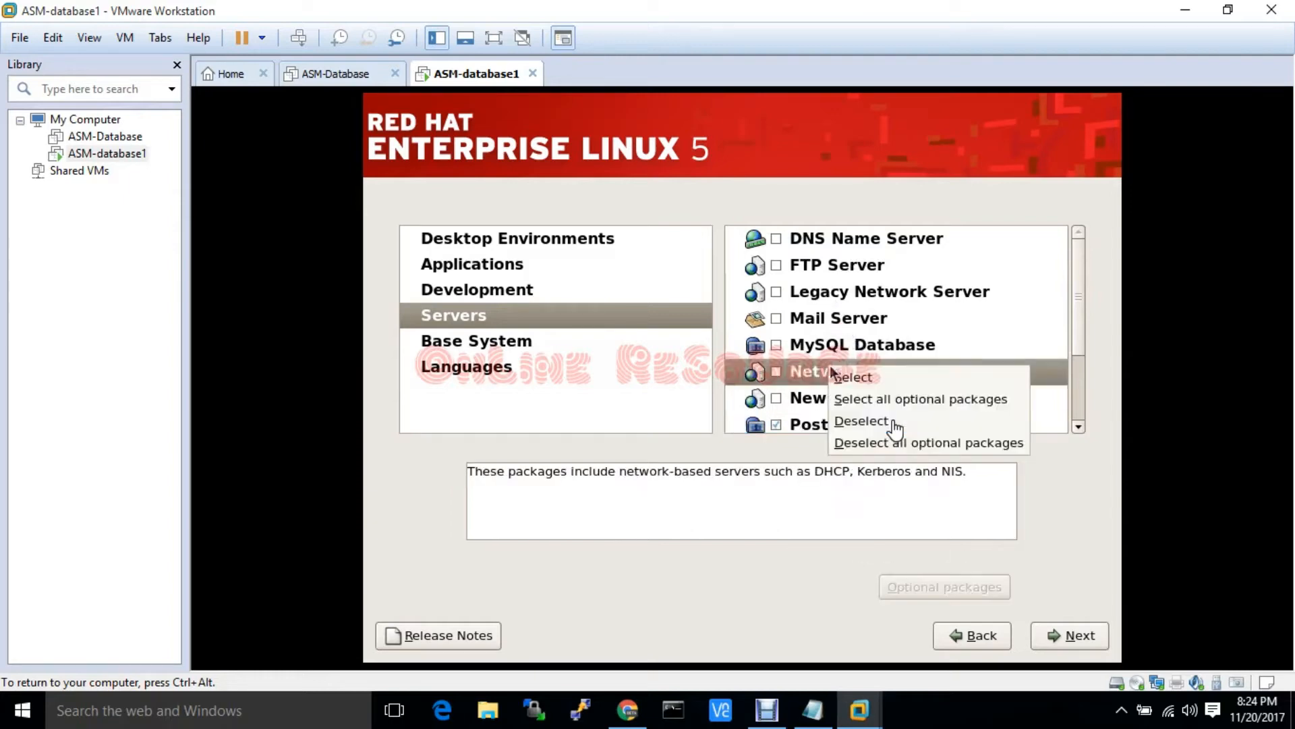
pyautogui.click(864, 398)
# Include all optional Administration Tools and Base packages, leaving Dialup Networking Support unchanged
pyautogui.click(538, 347)
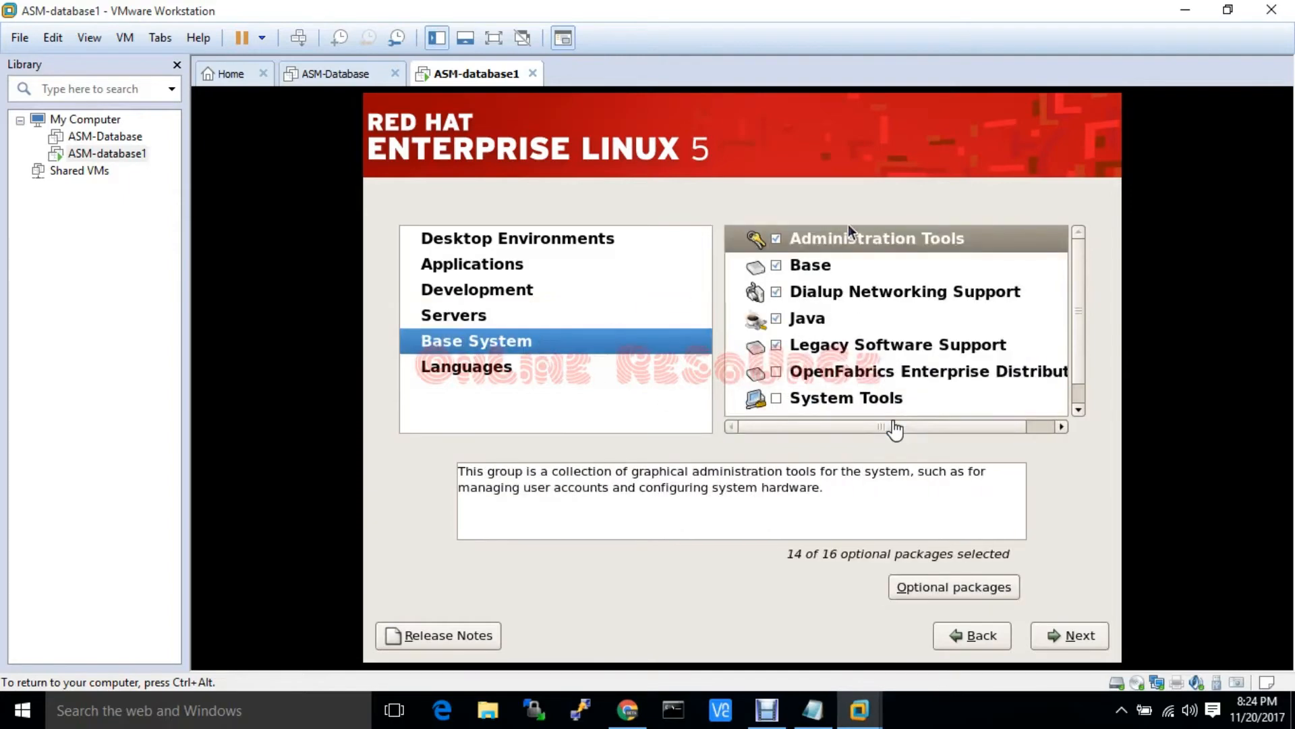
pyautogui.rightClick(851, 239)
pyautogui.click(869, 263)
pyautogui.rightClick(825, 257)
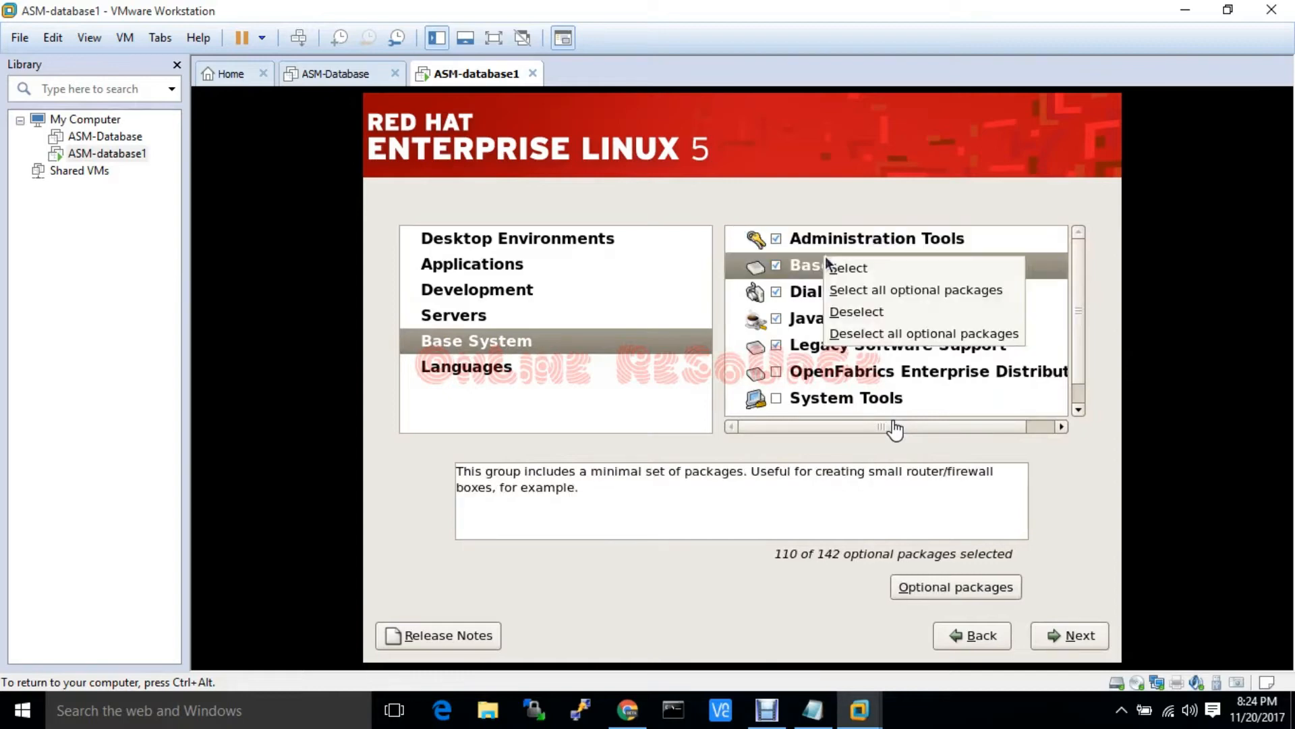
pyautogui.click(853, 290)
pyautogui.rightClick(839, 290)
pyautogui.click(819, 328)
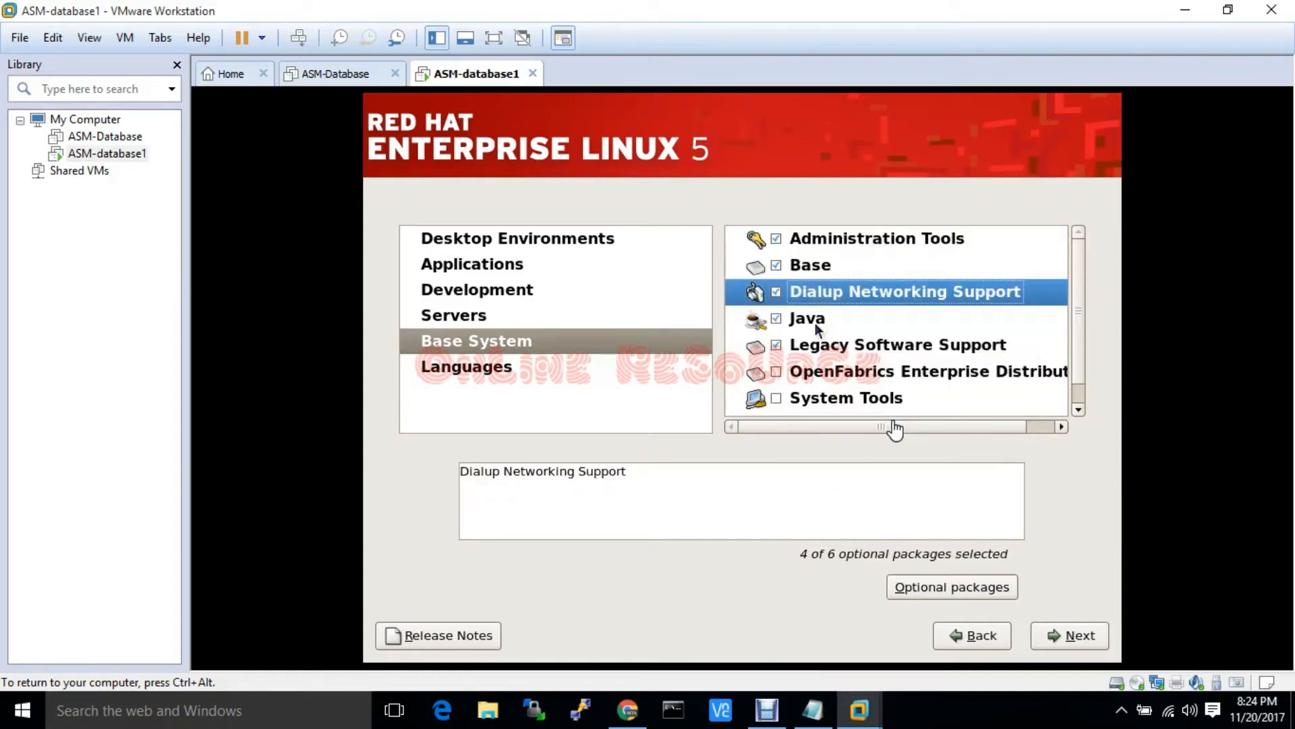
# Include all optional Java, Legacy Software Support, System Tools and X Window System packages, then show Languages
pyautogui.rightClick(824, 317)
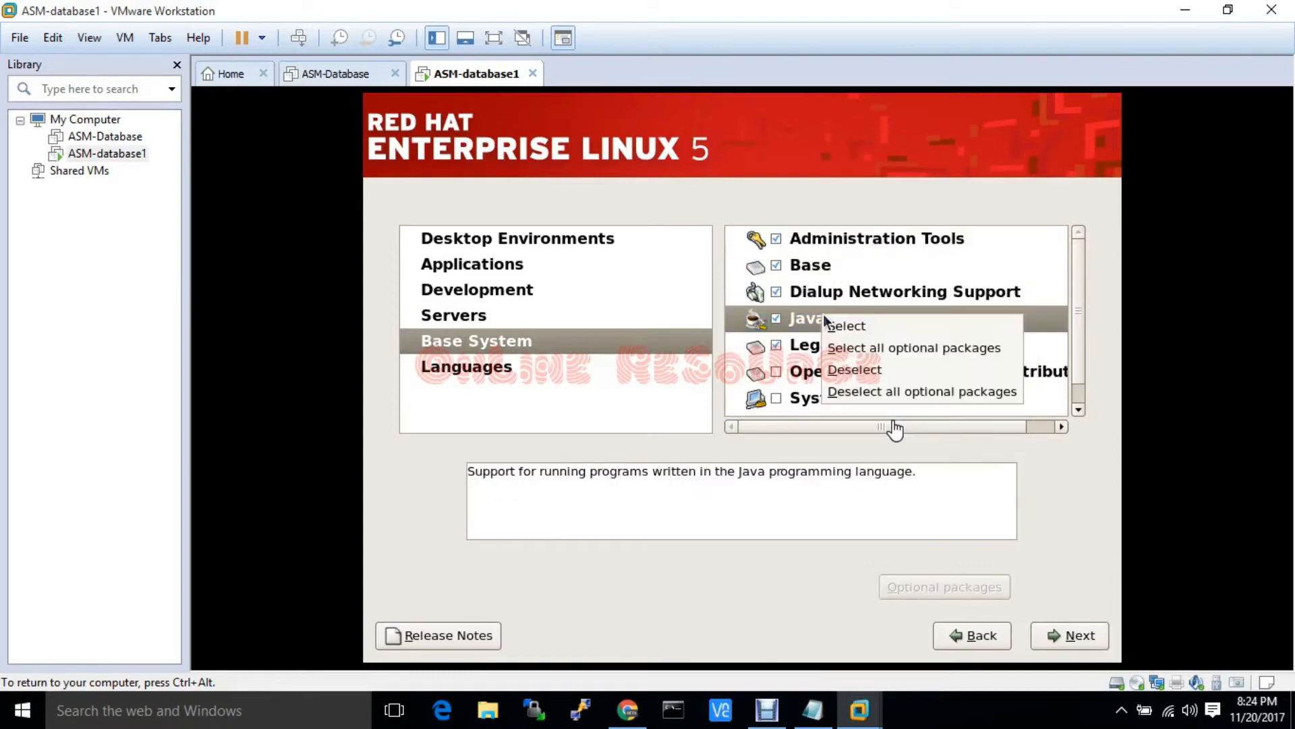
pyautogui.click(852, 347)
pyautogui.rightClick(845, 345)
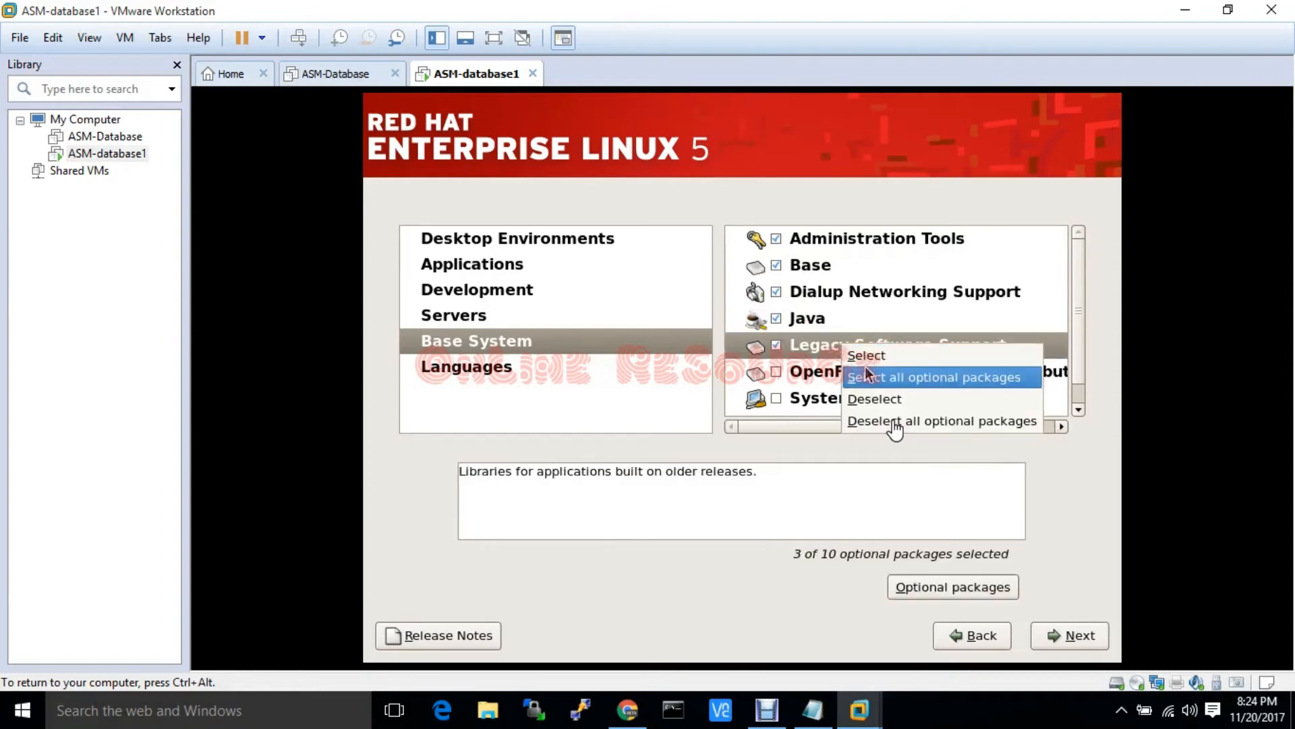
pyautogui.click(867, 375)
pyautogui.scroll(-1, 894, 404)
pyautogui.rightClick(869, 372)
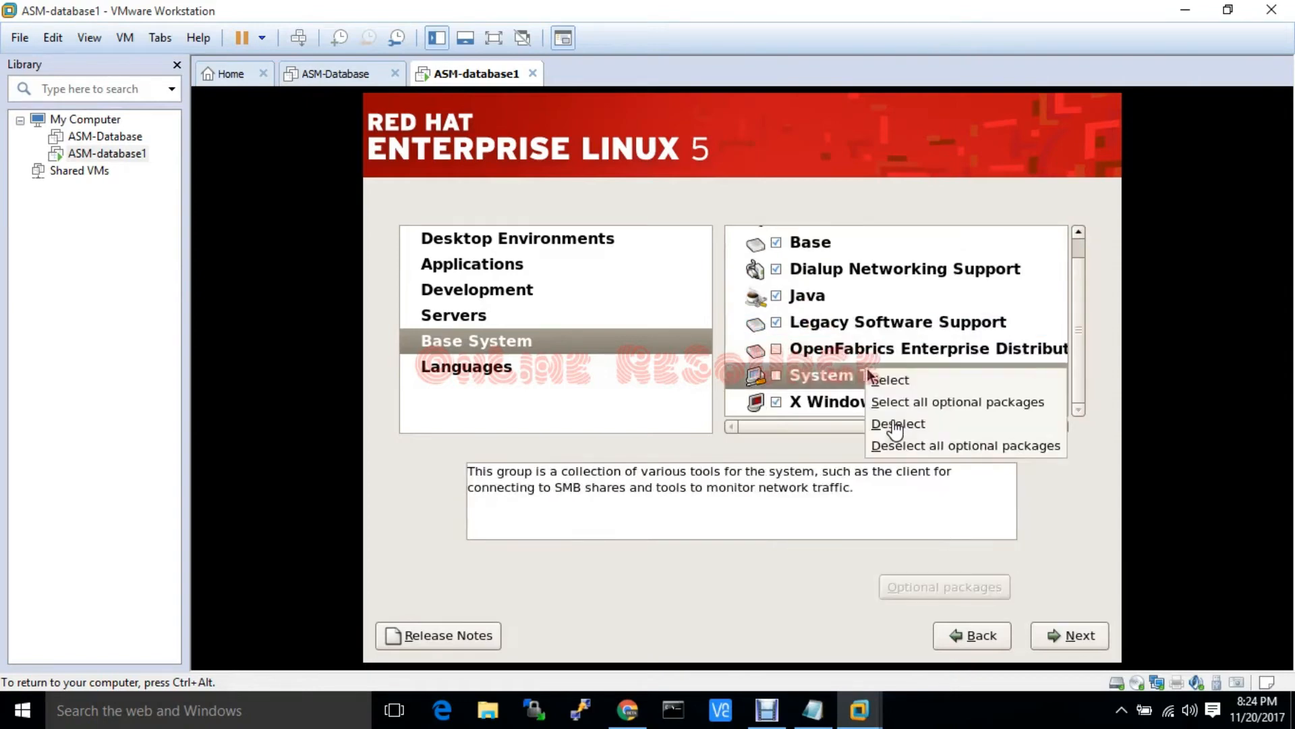
pyautogui.click(898, 404)
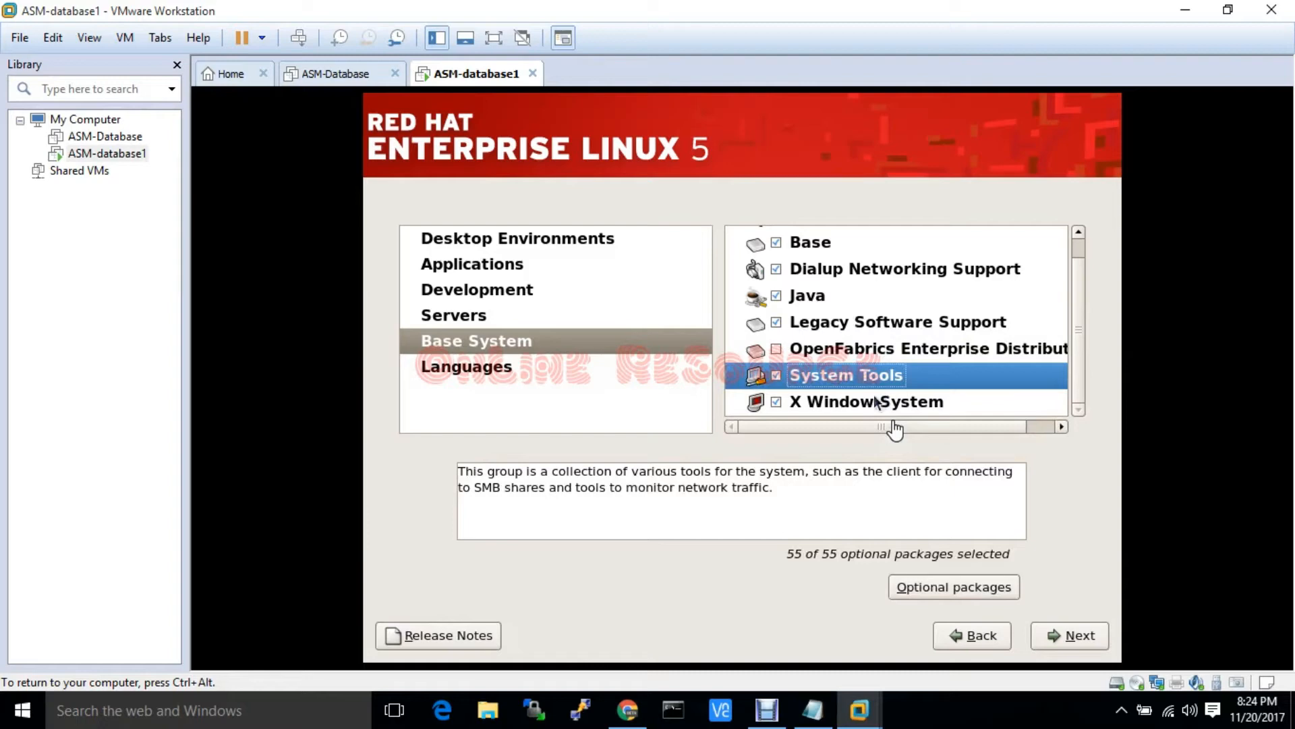
pyautogui.rightClick(871, 403)
pyautogui.click(796, 431)
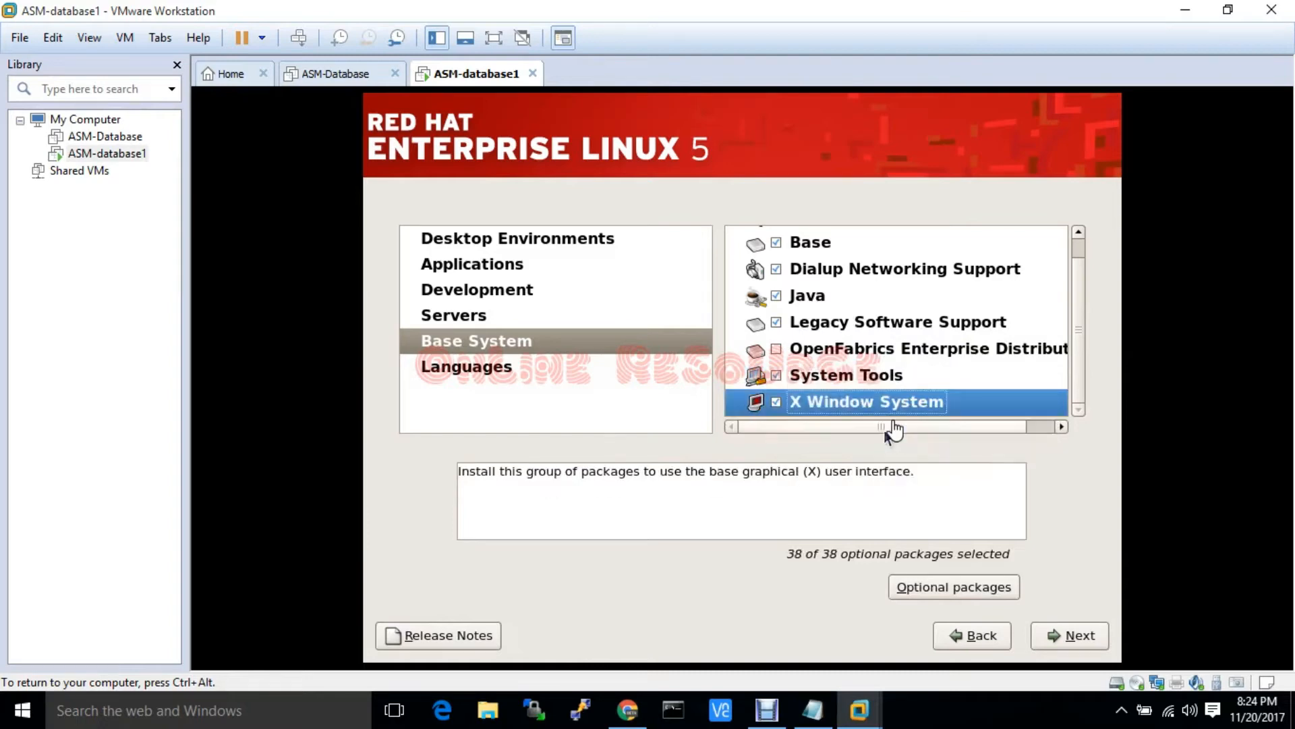
pyautogui.click(491, 370)
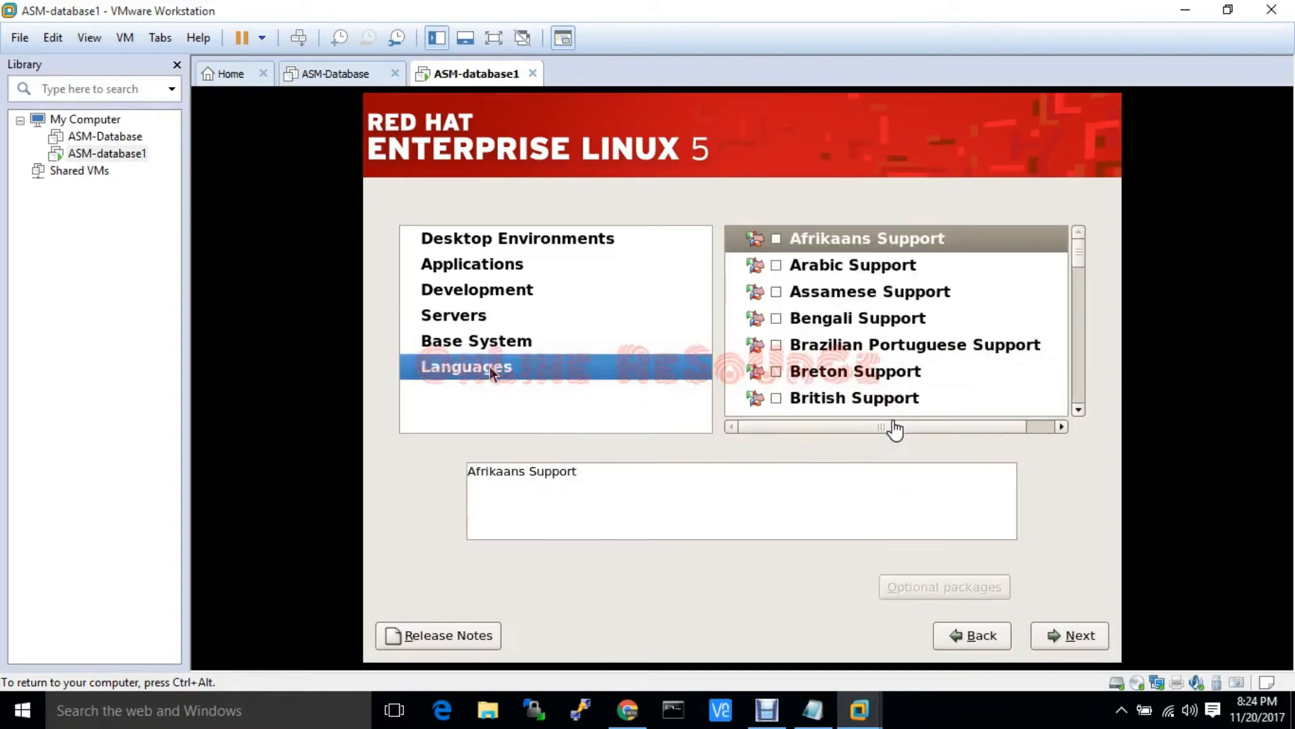
# Pass the package dependency check and begin installing RHEL 5 from the summary page
pyautogui.click(1069, 635)
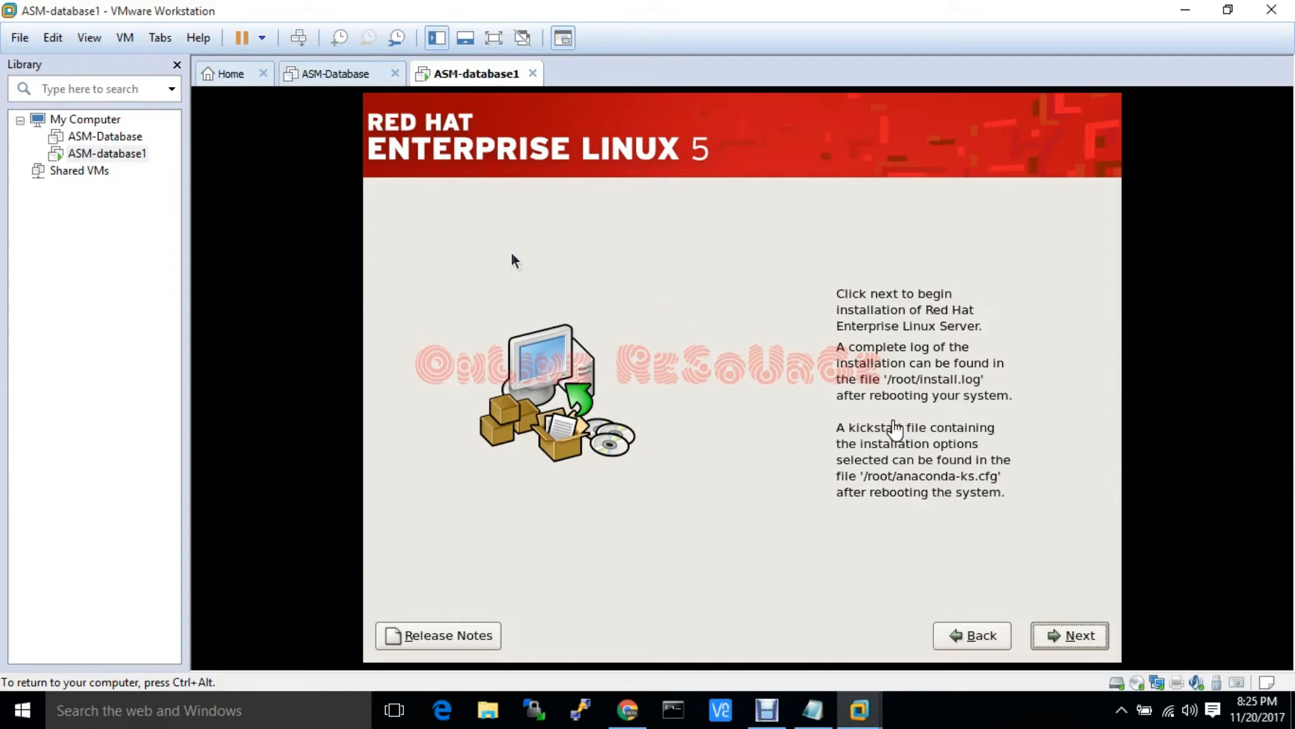
pyautogui.click(1071, 635)
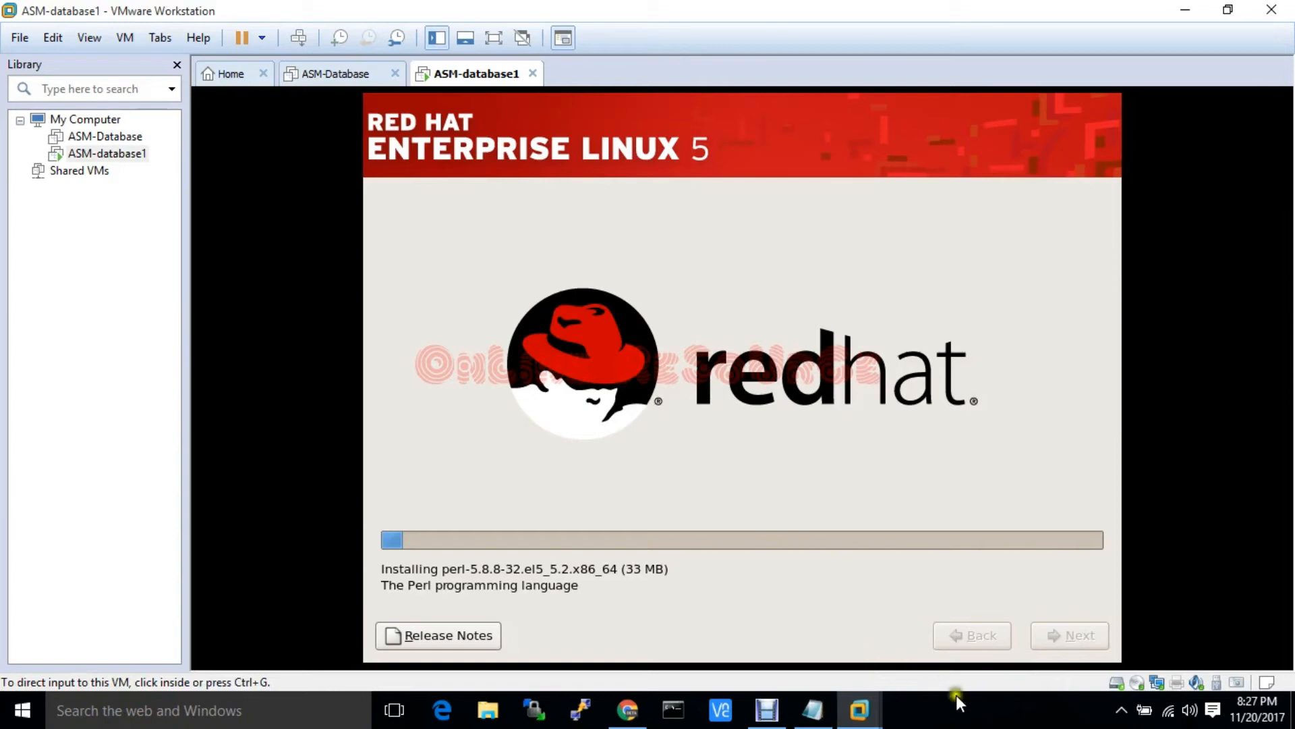
# Wait while packages are copied onto the ASM-database1 virtual disk
pyautogui.click(817, 710)
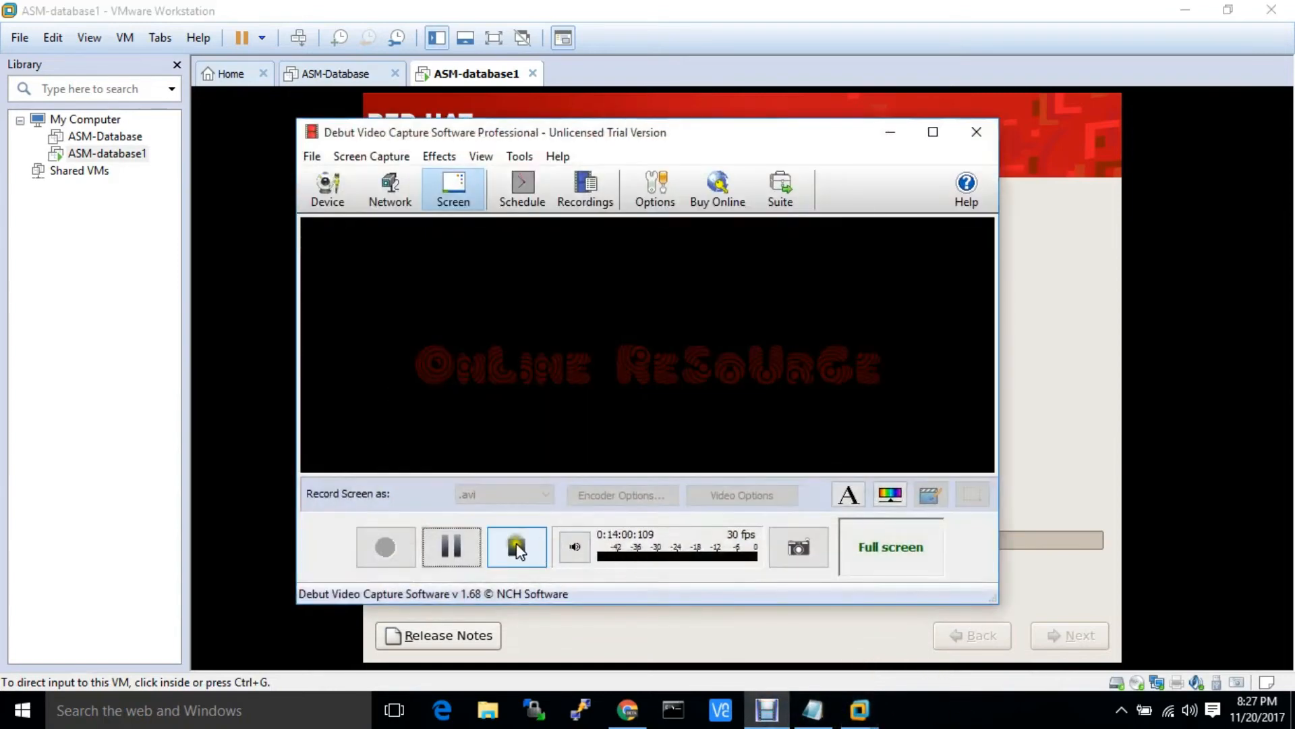
pyautogui.click(514, 543)
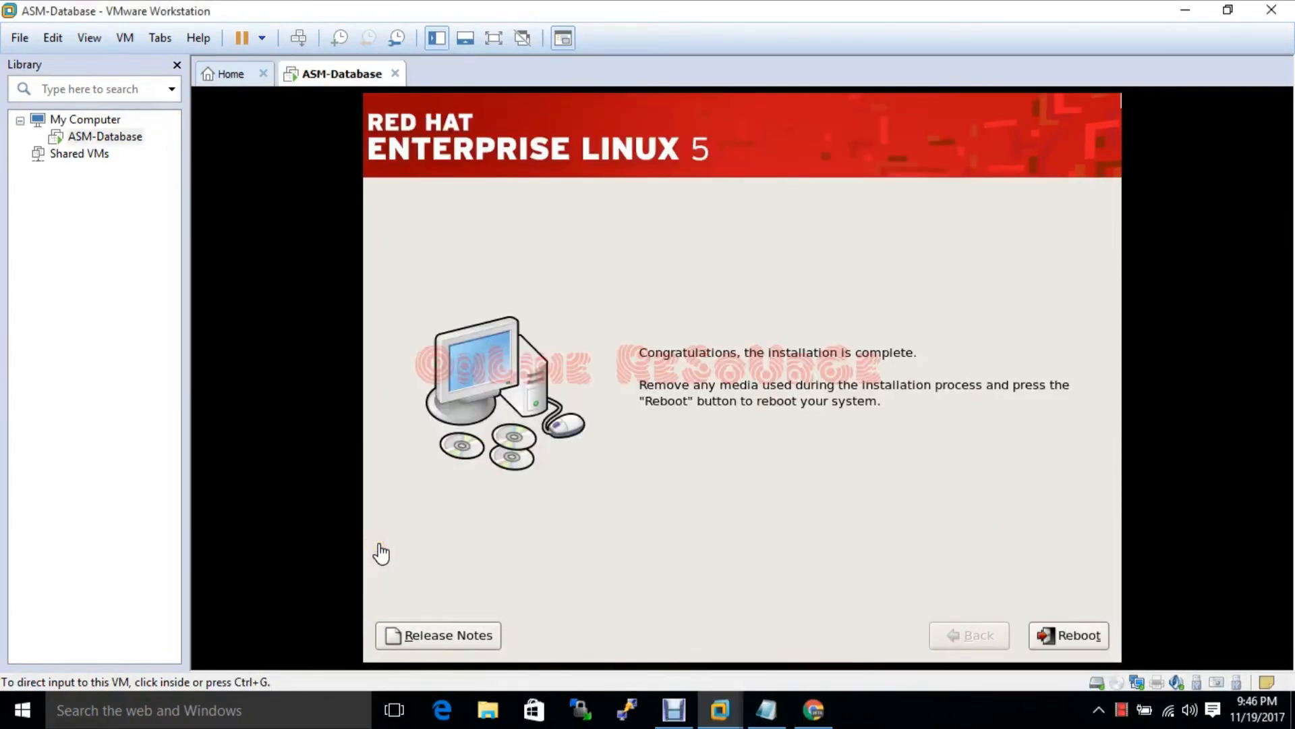
# Capture input in the VM and reboot the newly installed RHEL 5 system
pyautogui.click(949, 483)
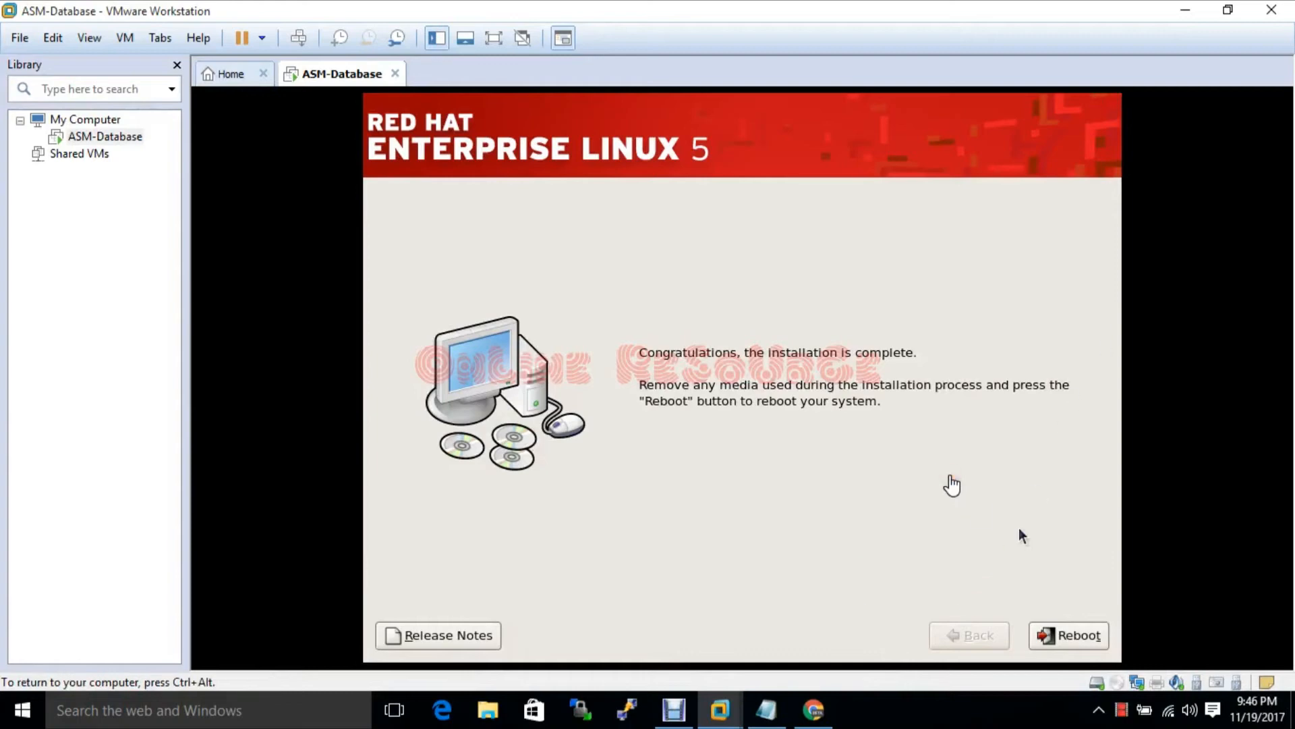
pyautogui.click(1056, 638)
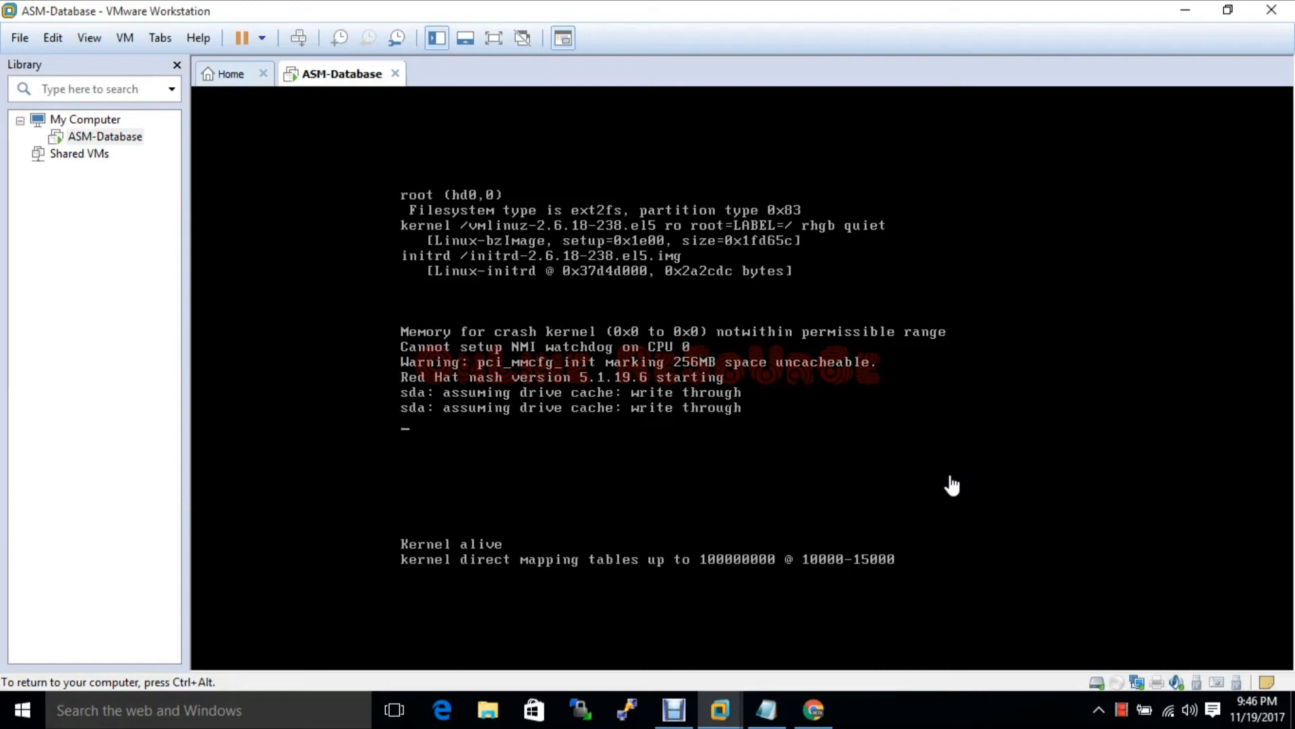
# Release input to the host with Ctrl+Alt while the RHEL 5 guest boots to its splash screen
pyautogui.hotkey('ctrl', 'alt')
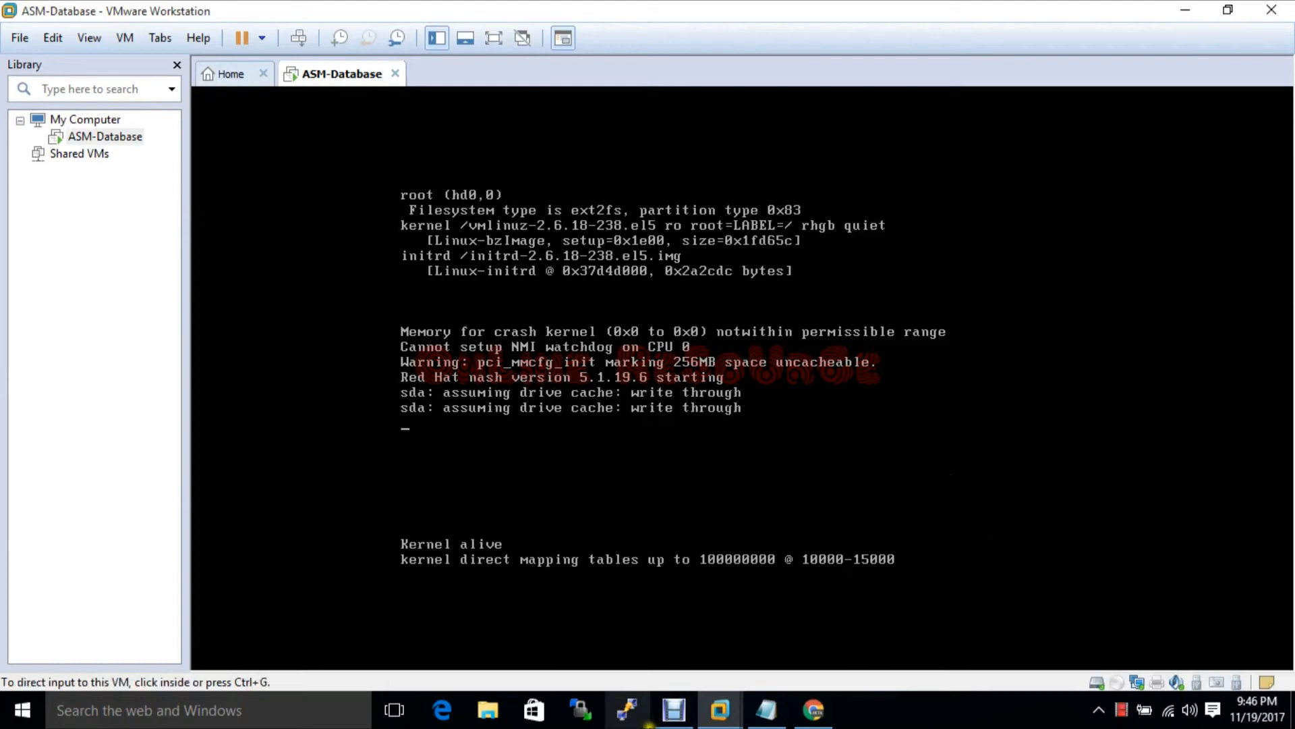
pyautogui.click(678, 714)
pyautogui.click(680, 715)
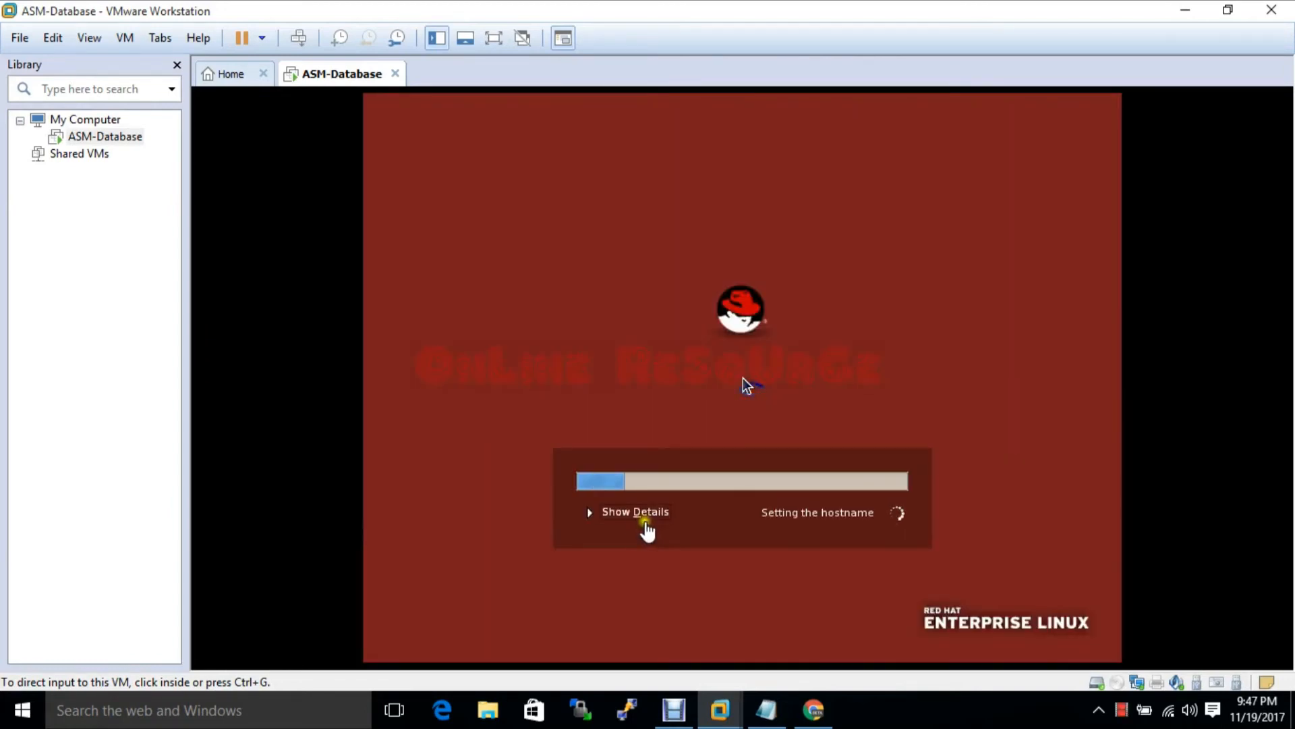
# Show the detailed boot messages, then return from the Home tab to the ASM-Database console
pyautogui.click(671, 448)
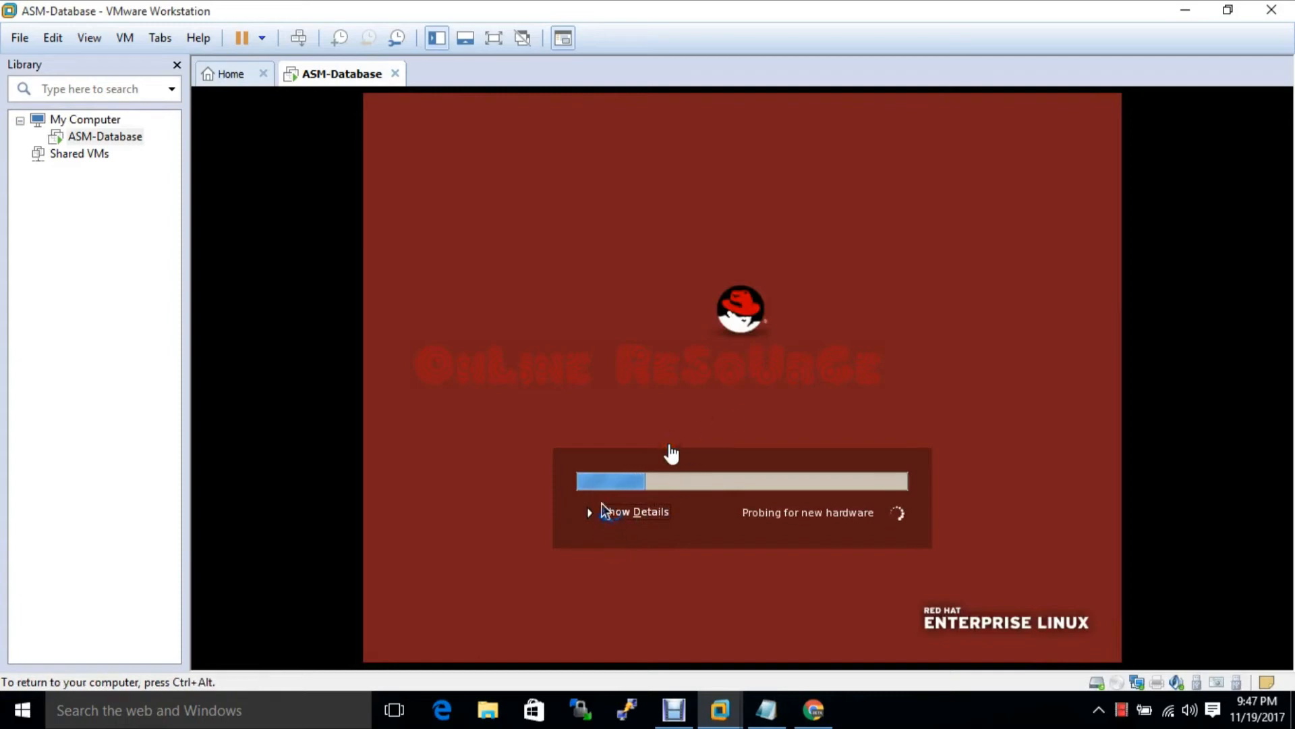
pyautogui.click(631, 513)
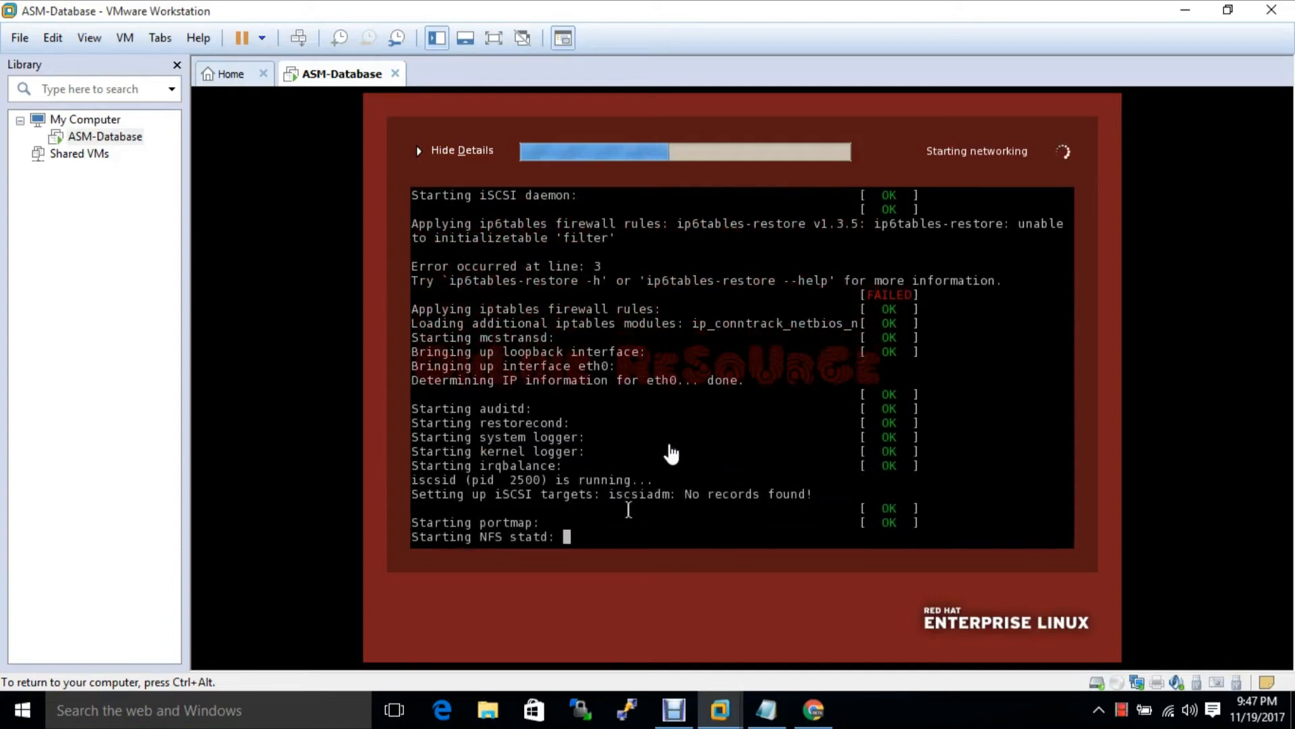
pyautogui.hotkey('ctrl', 'alt')
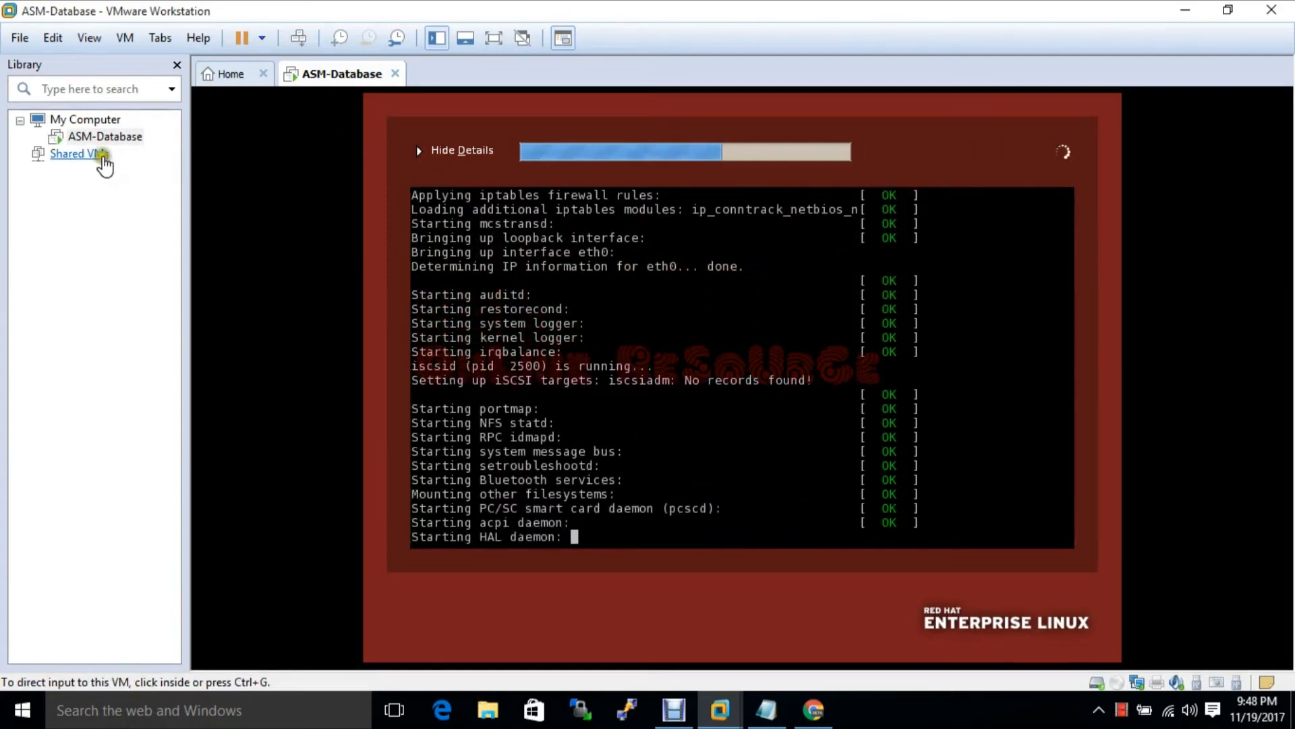
pyautogui.click(231, 74)
pyautogui.click(301, 84)
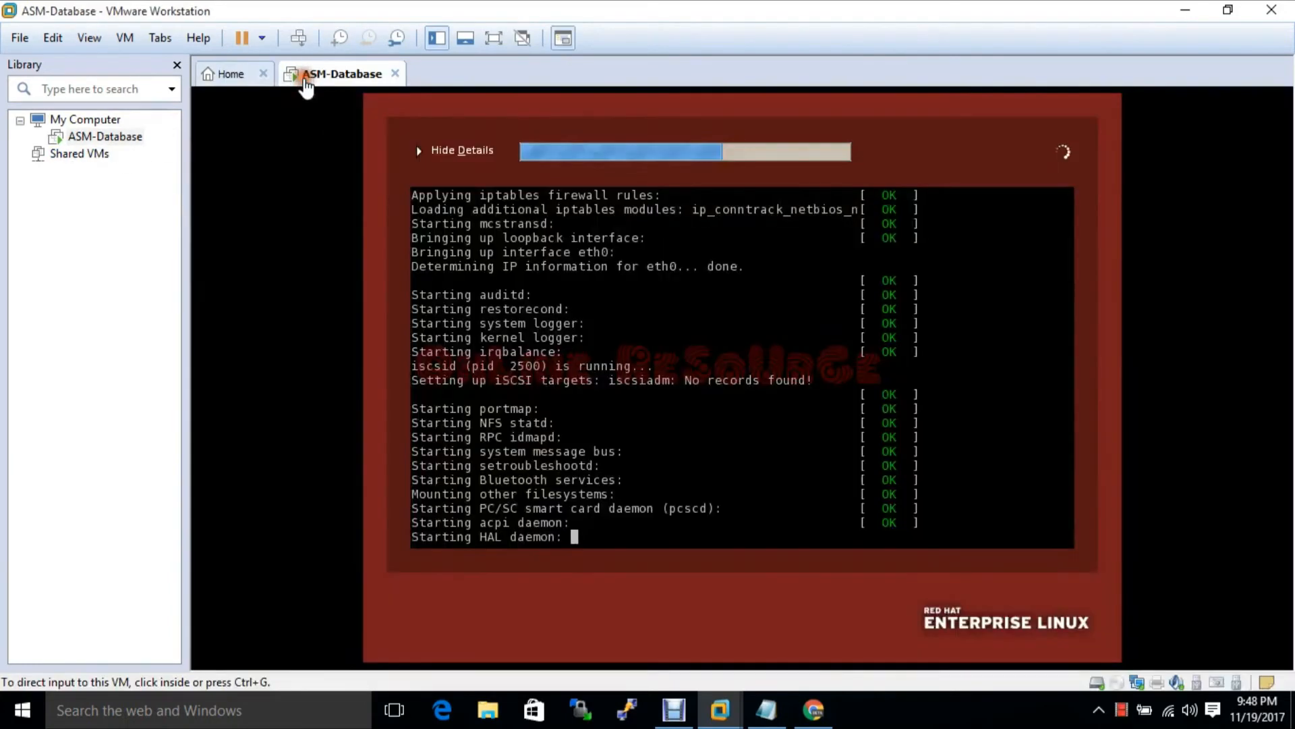
# Set the ASM-Database network adapter to Bridged, replicating physical connection state, and apply
pyautogui.click(128, 38)
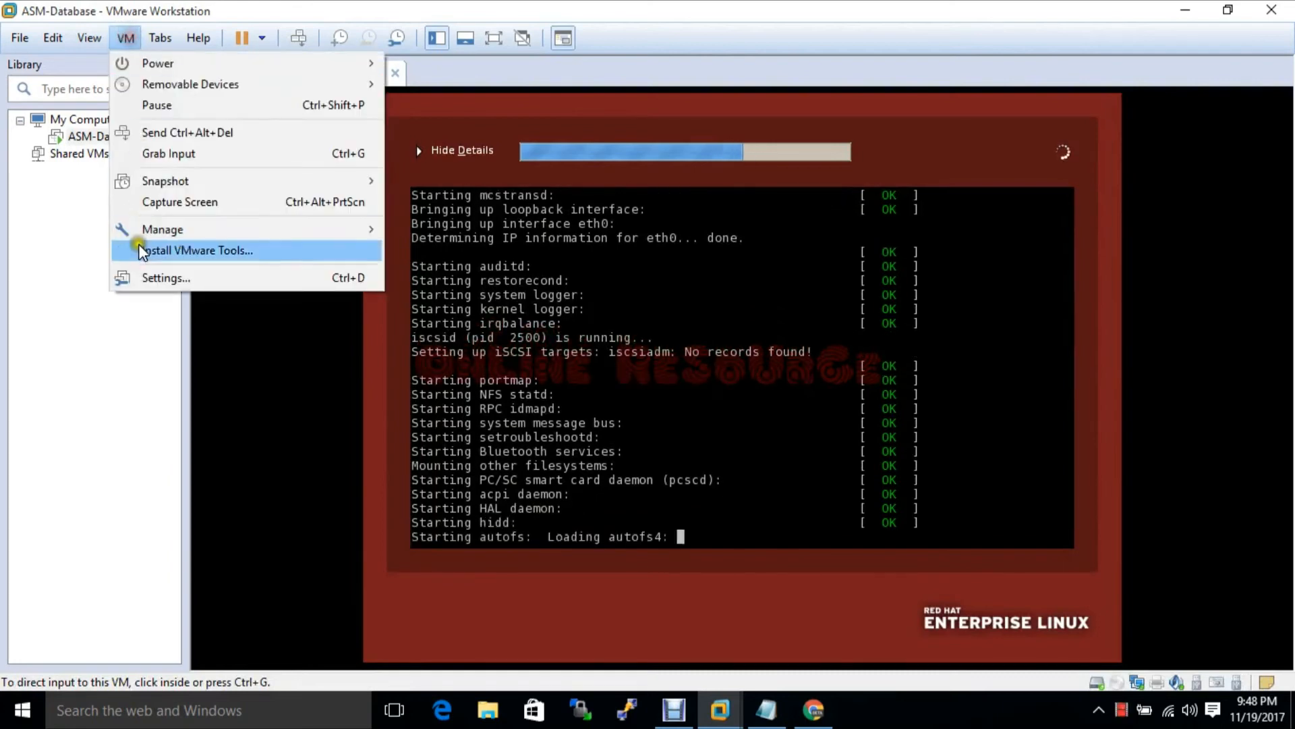
pyautogui.click(152, 280)
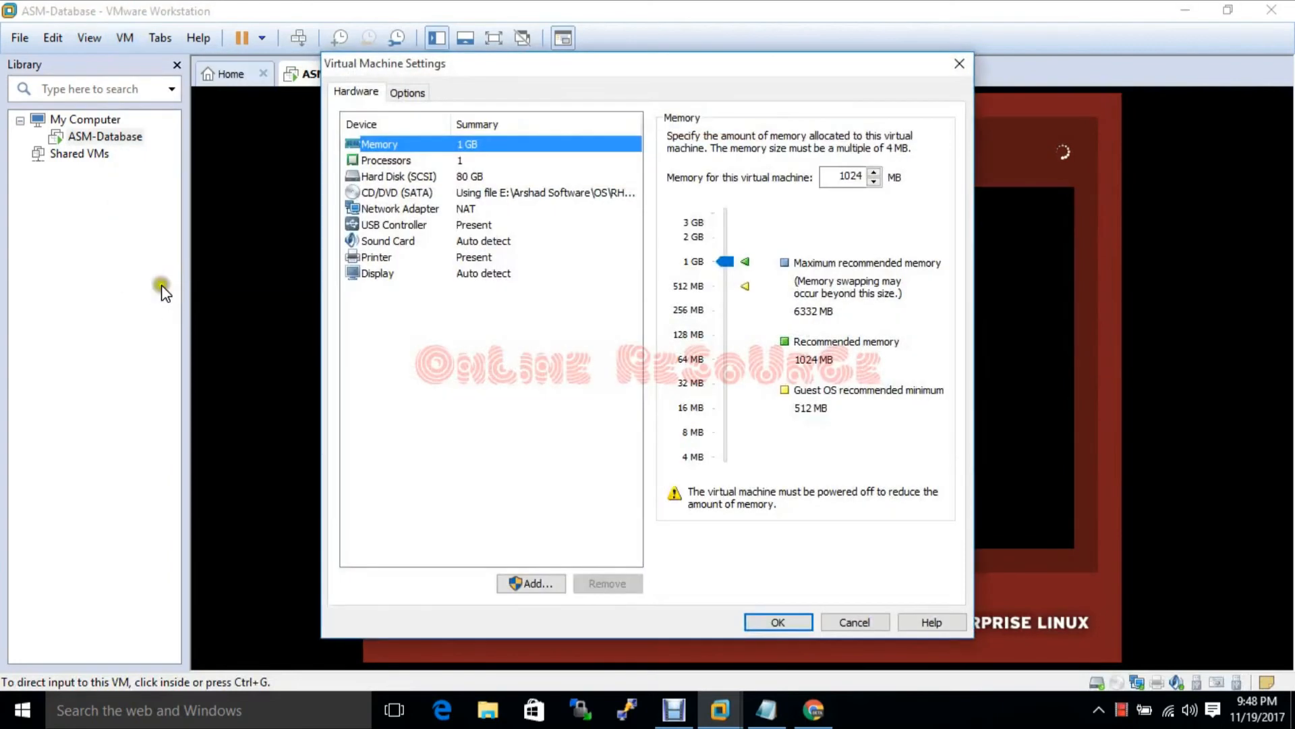
pyautogui.click(378, 209)
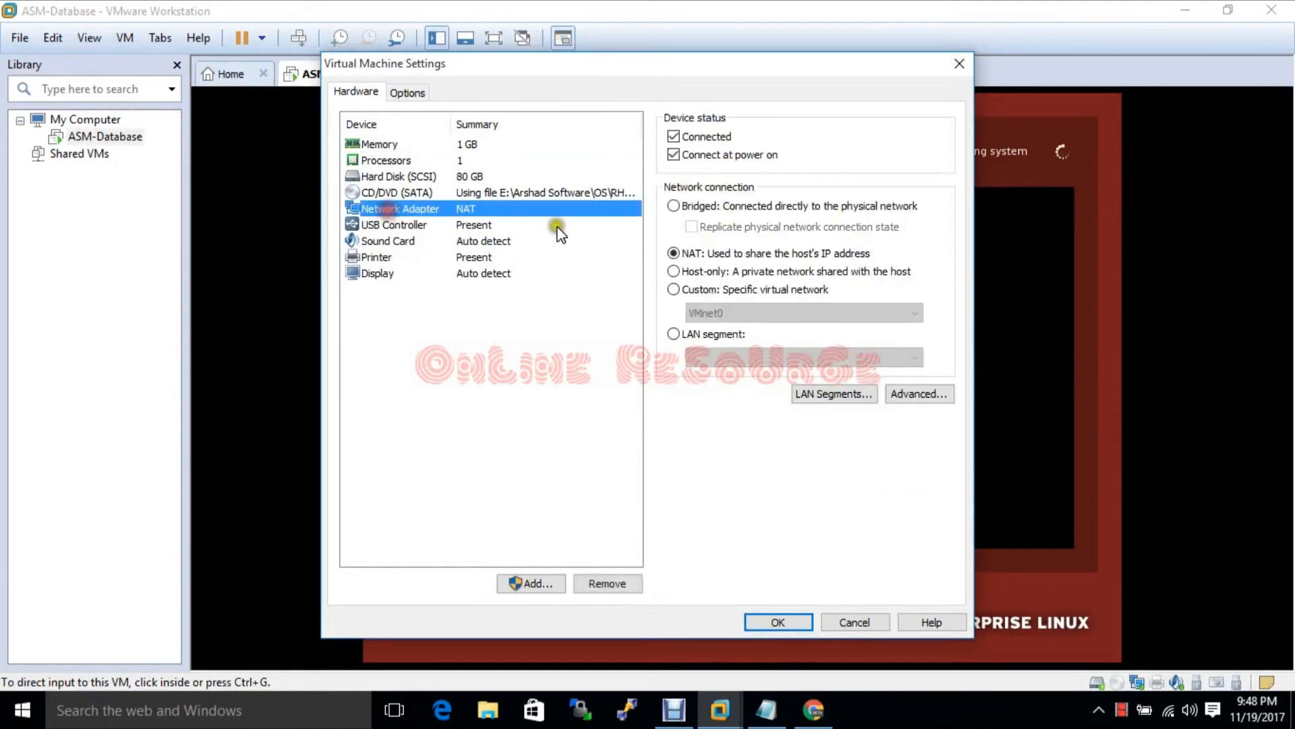
pyautogui.click(675, 205)
pyautogui.click(690, 227)
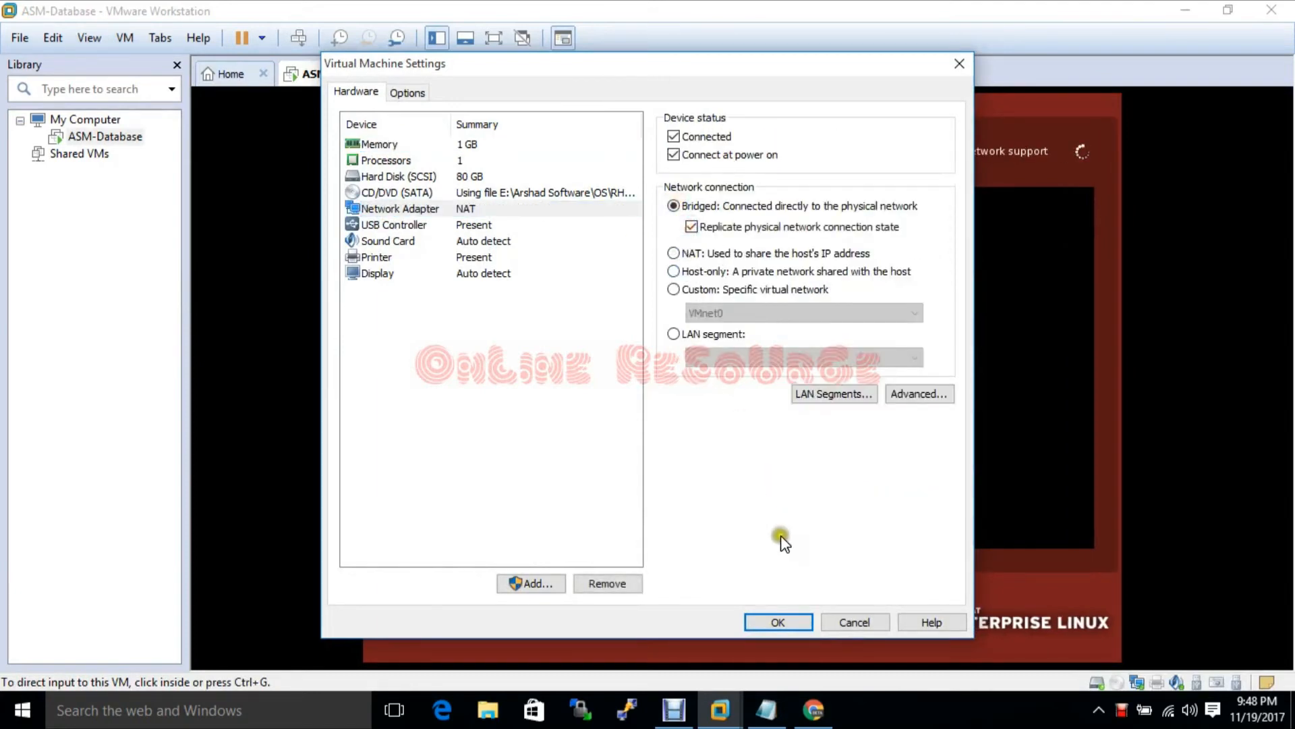
pyautogui.click(779, 621)
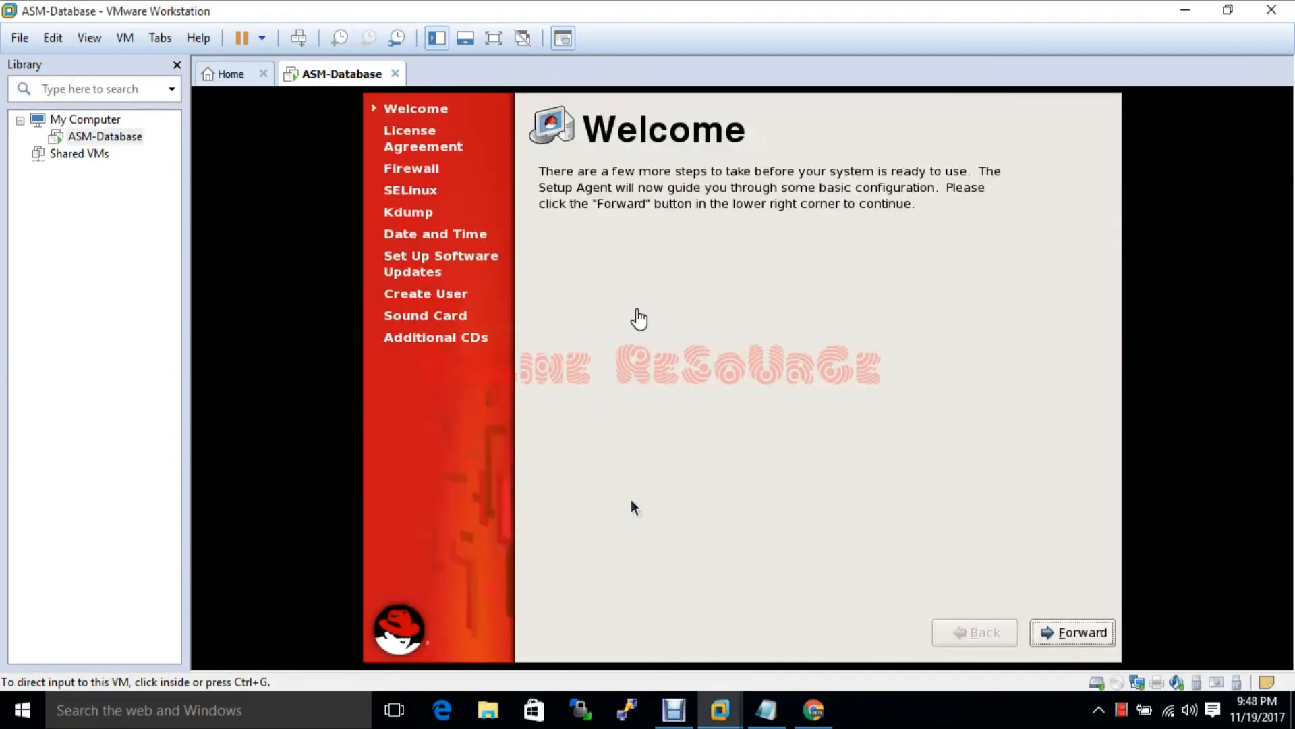
# Accept the licence and disable the firewall in the first-boot setup
pyautogui.click(725, 498)
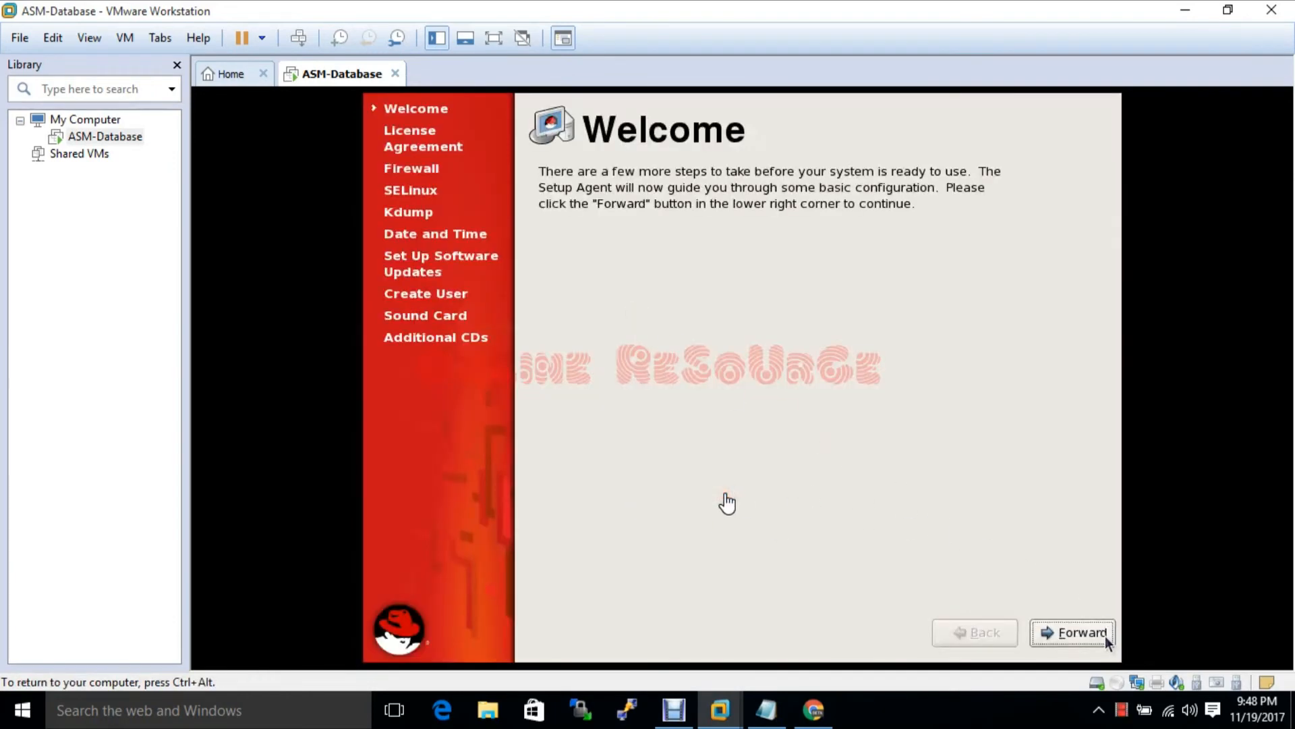
pyautogui.click(1084, 636)
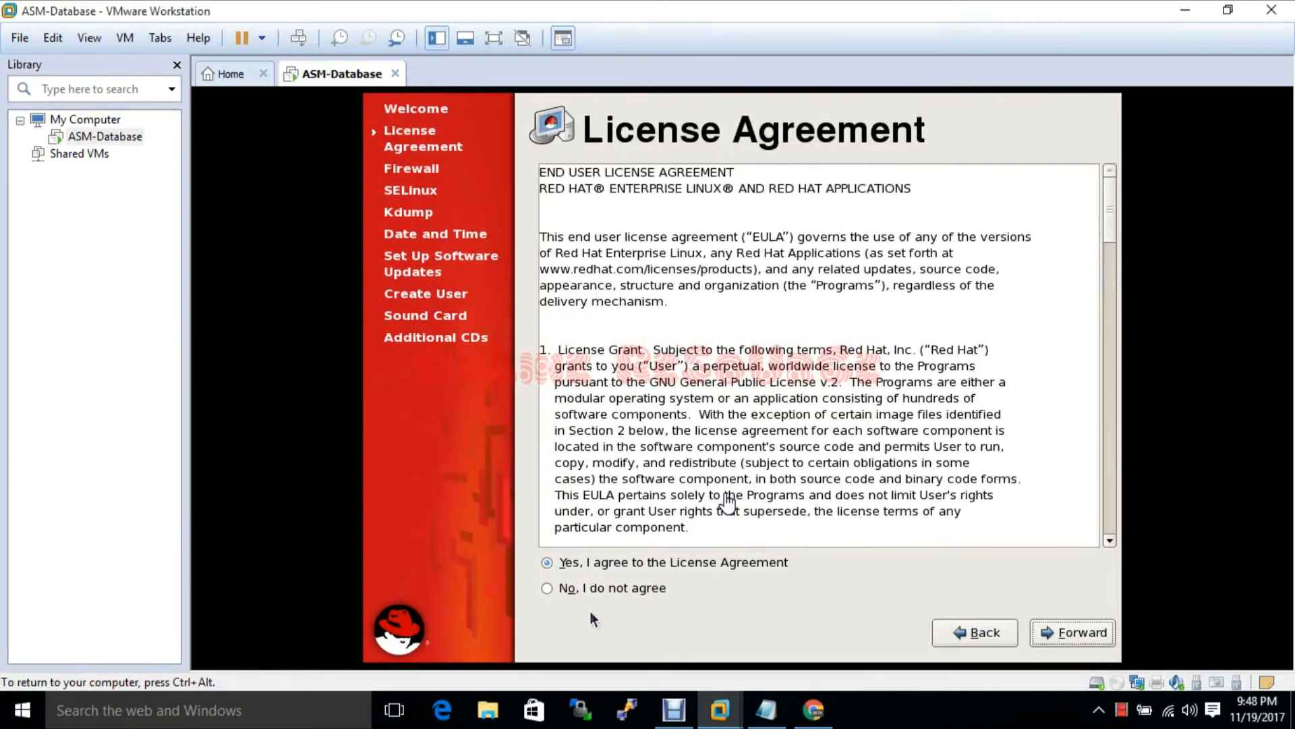
pyautogui.click(1053, 630)
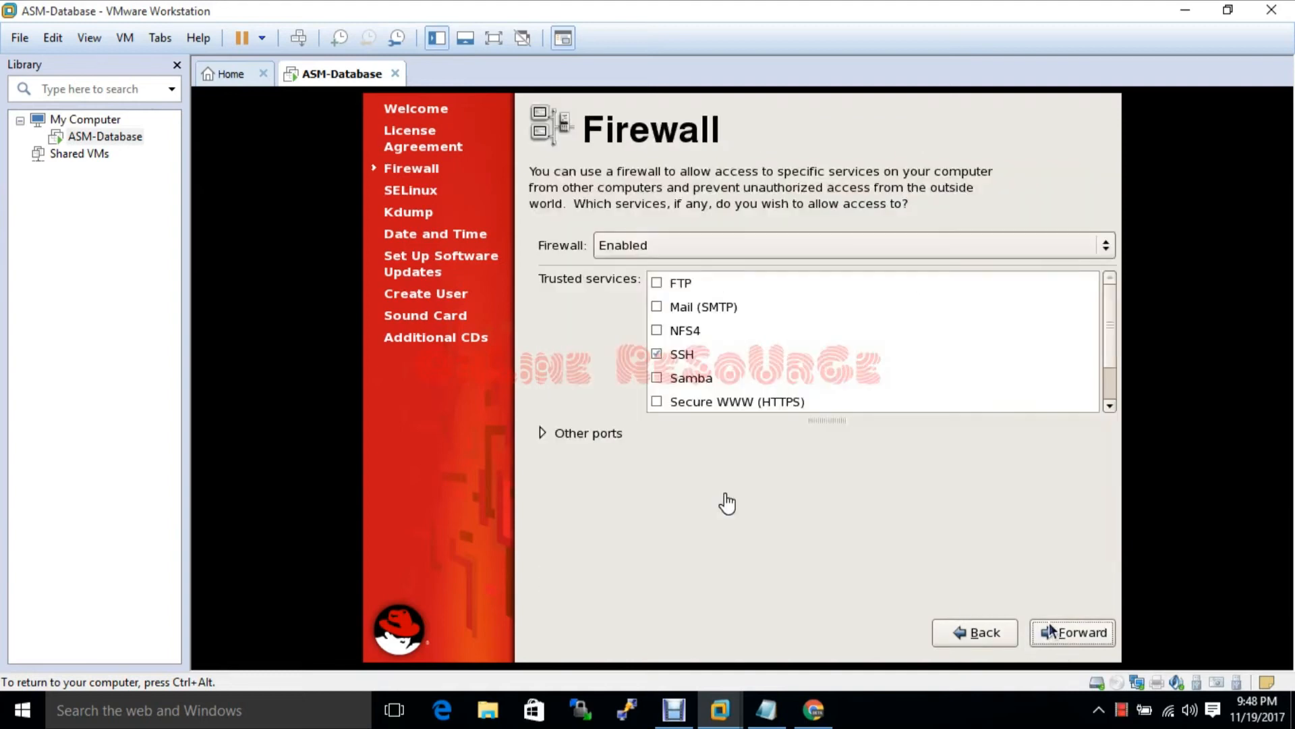
pyautogui.click(898, 241)
pyautogui.click(809, 273)
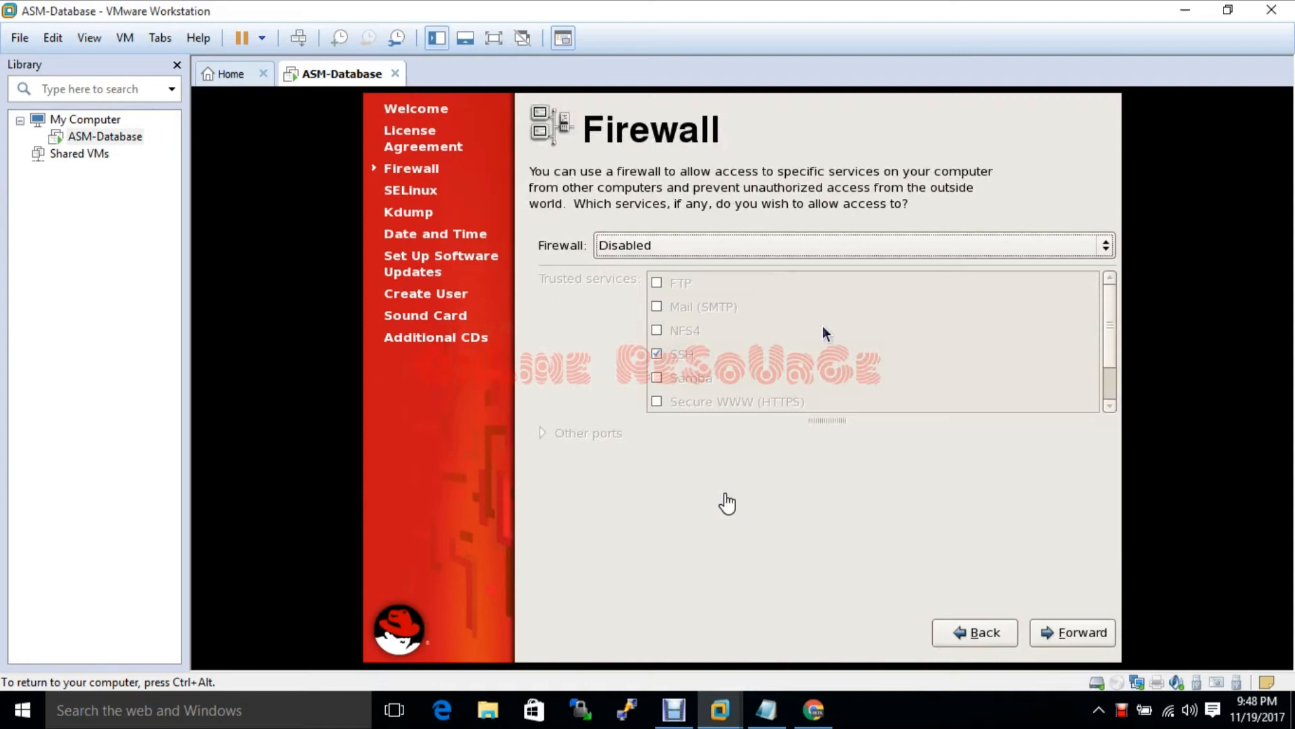
pyautogui.click(1075, 638)
pyautogui.click(901, 413)
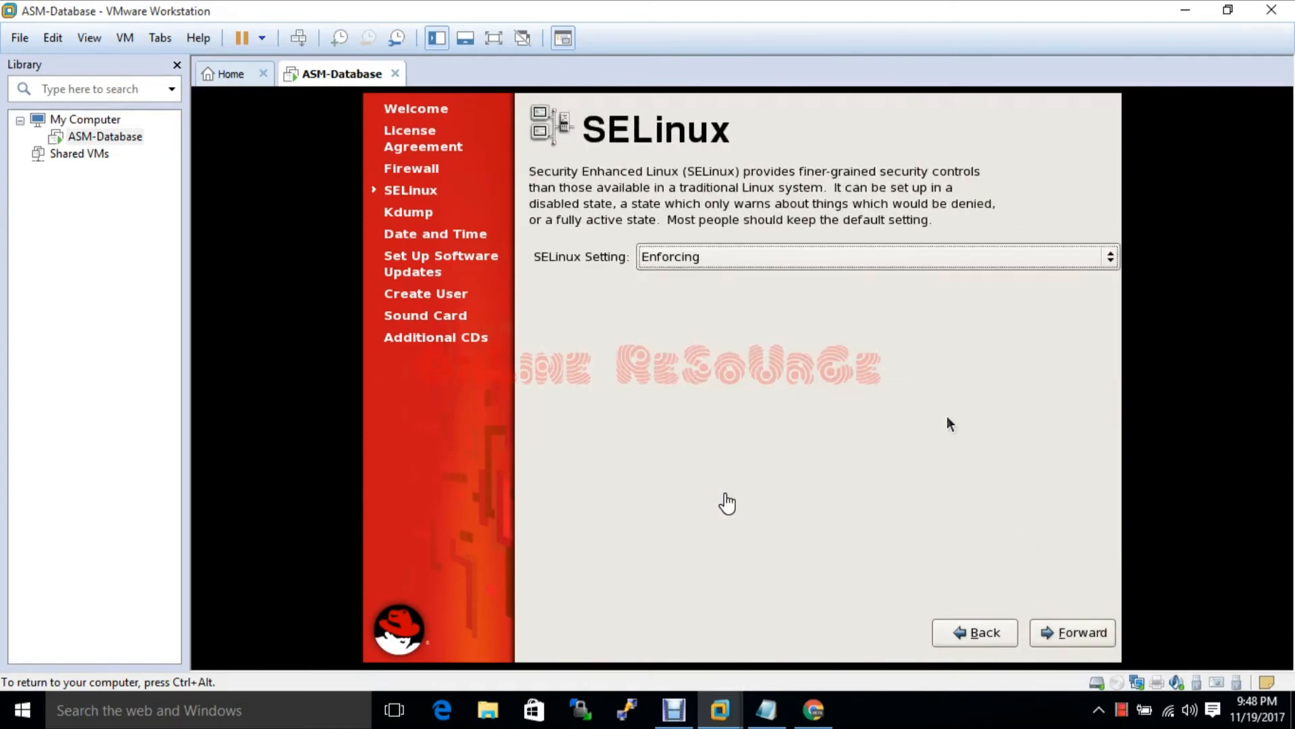
# Set SELinux to Disabled, leave Kdump off, and keep the current date and time
pyautogui.click(847, 257)
pyautogui.click(817, 302)
pyautogui.click(1094, 632)
pyautogui.click(917, 449)
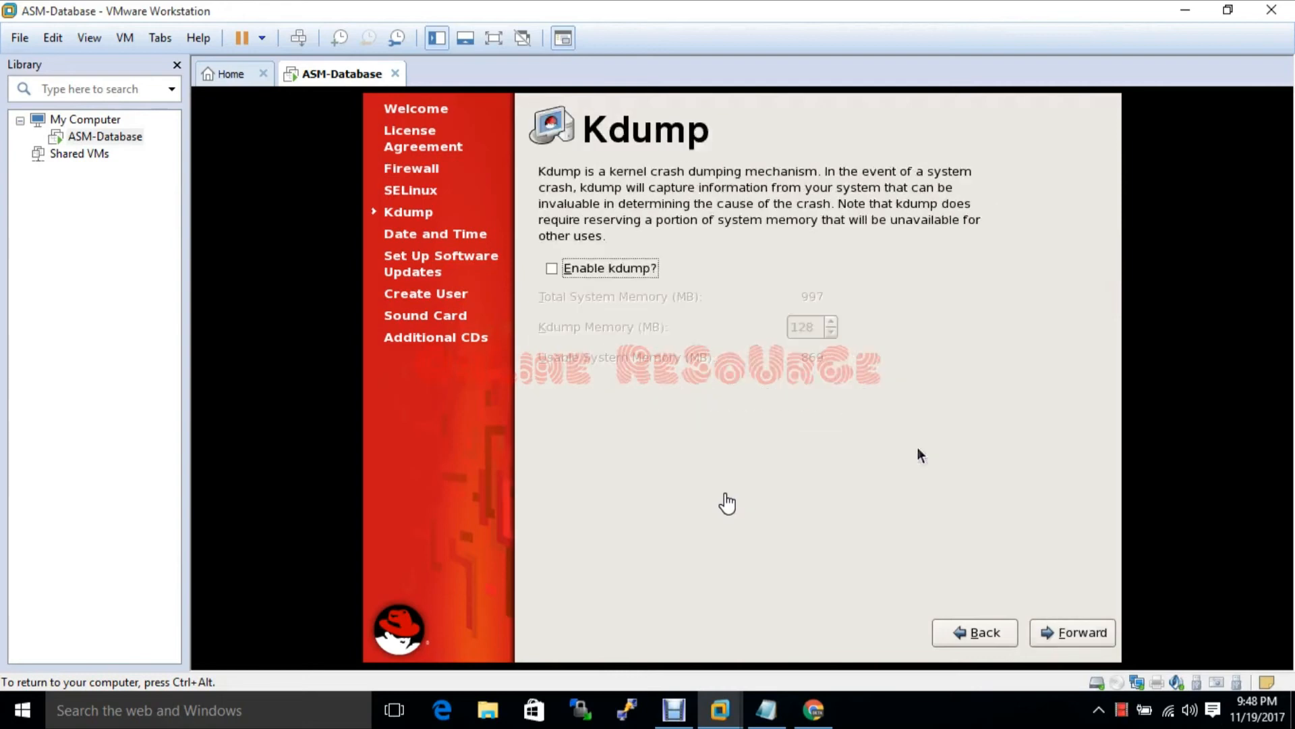
pyautogui.click(1069, 635)
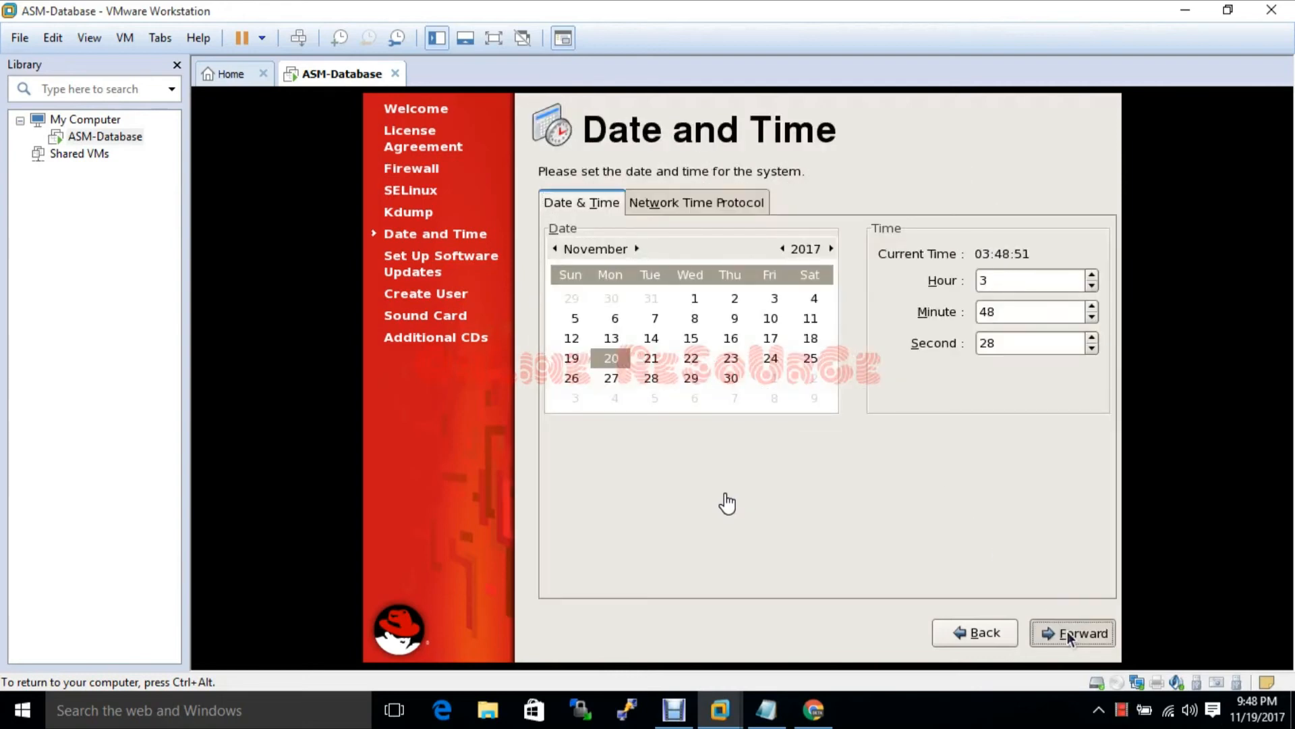
pyautogui.click(1069, 634)
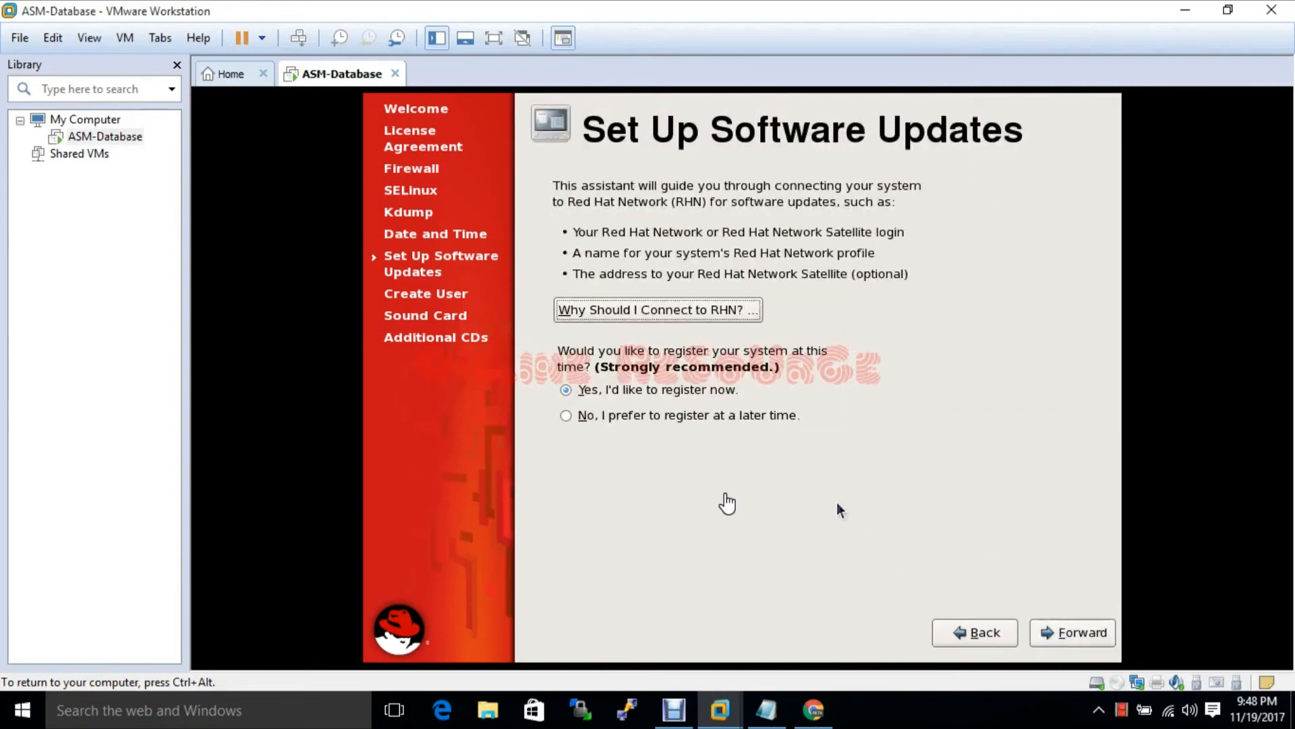
# Choose to register for software updates later and move on to user creation
pyautogui.click(739, 415)
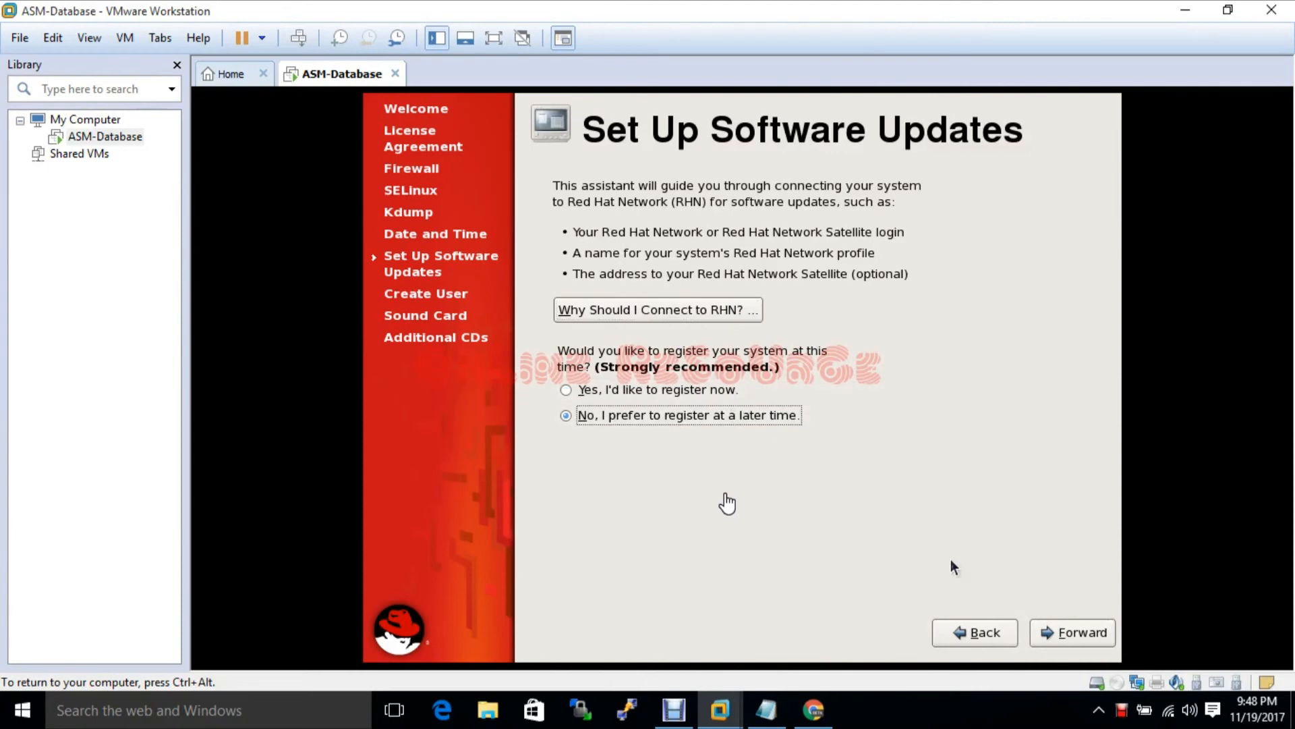
pyautogui.click(1071, 632)
pyautogui.click(873, 591)
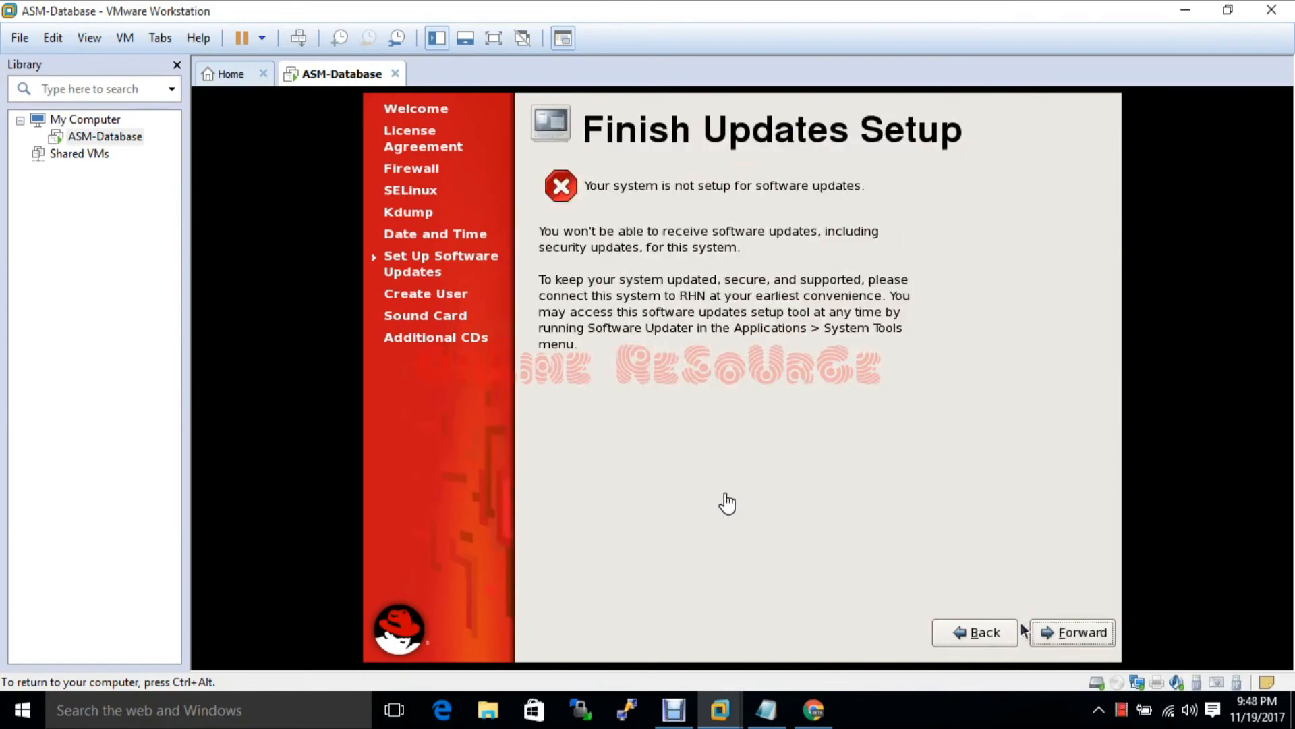
pyautogui.click(1049, 633)
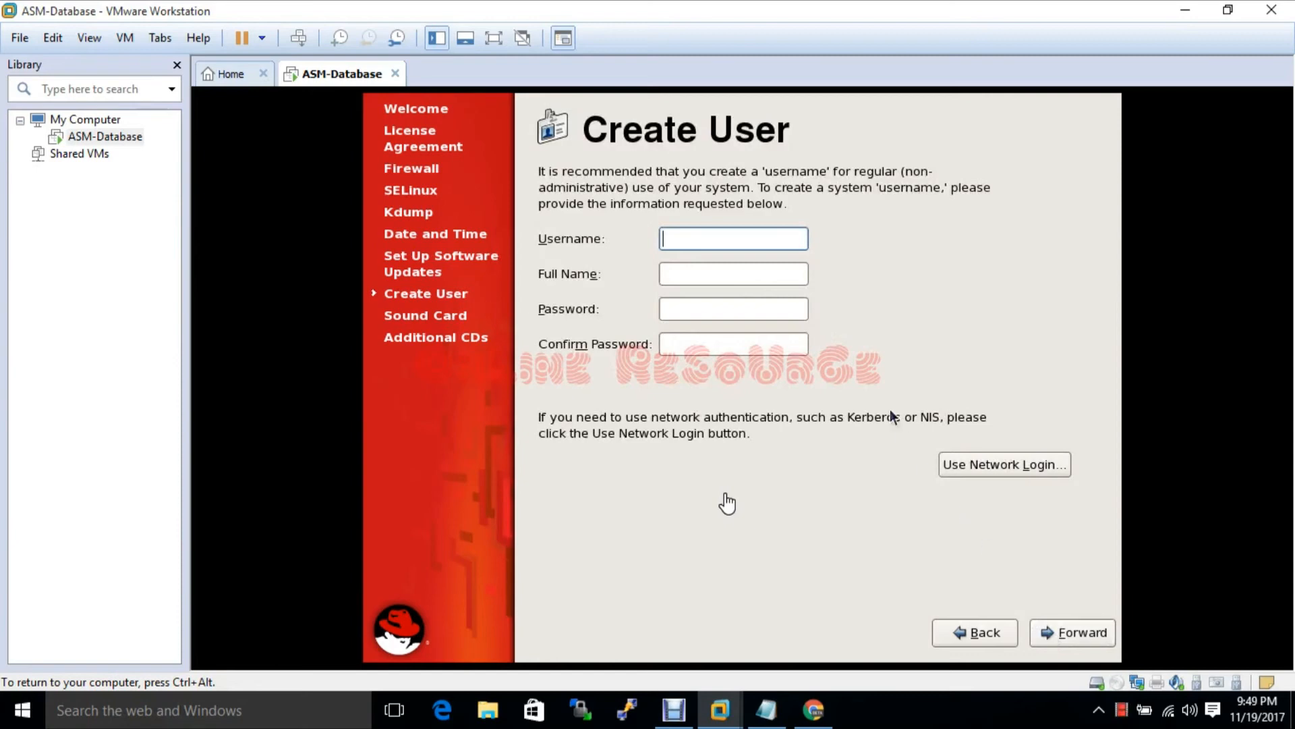
# Skip creating a personal user, accept the sound card, finish, and acknowledge the reboot notice
pyautogui.click(1071, 639)
pyautogui.click(787, 447)
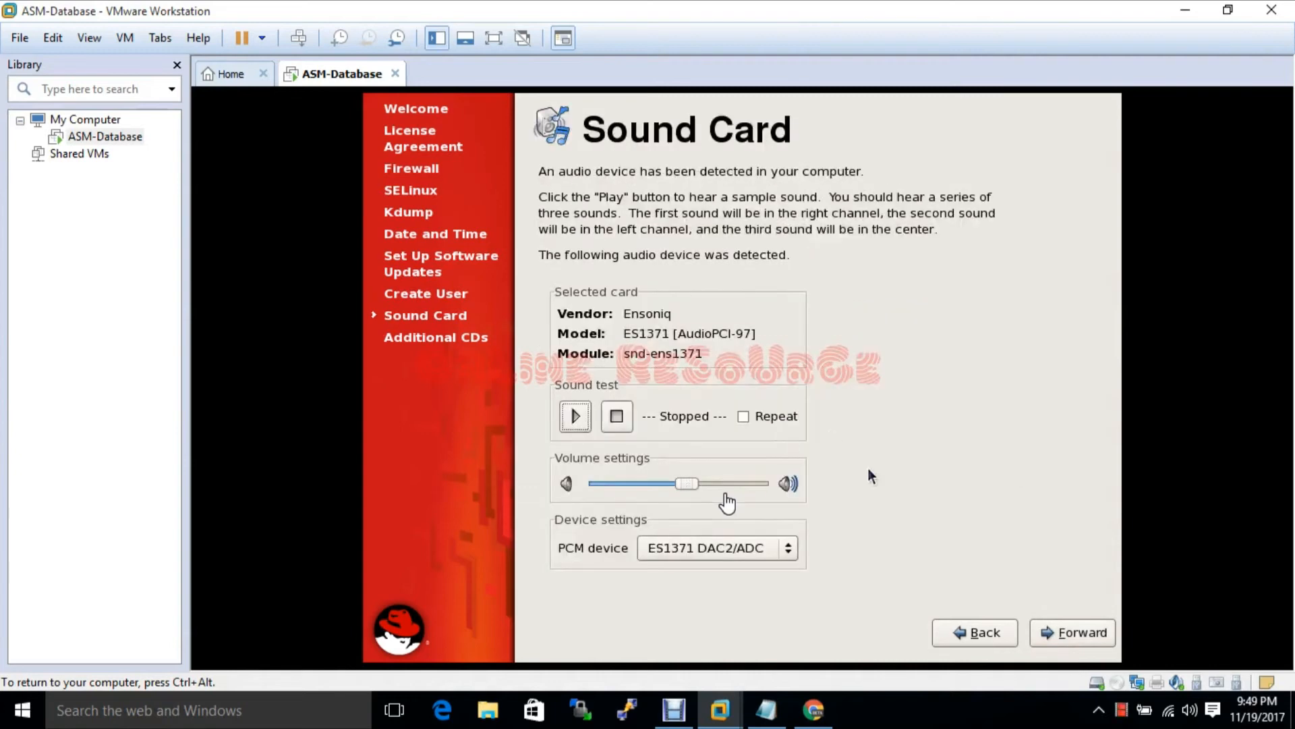
pyautogui.click(1052, 634)
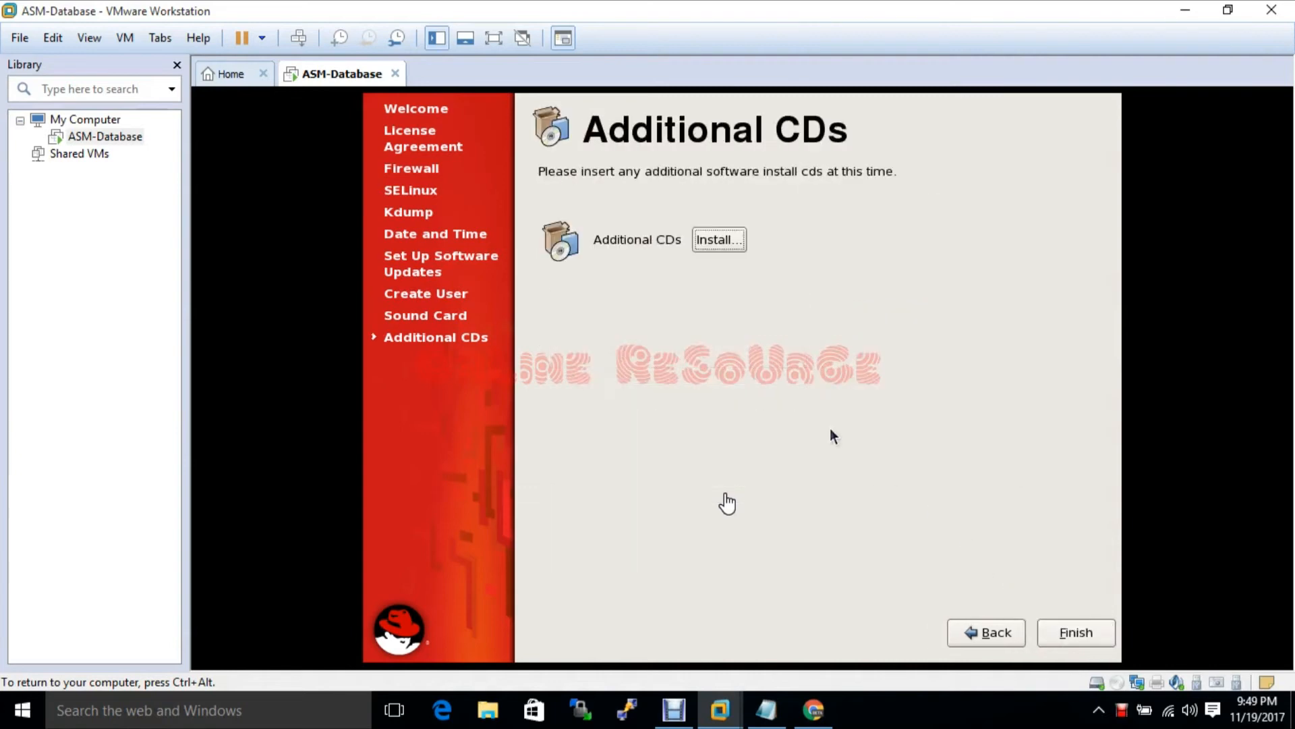
pyautogui.click(1076, 632)
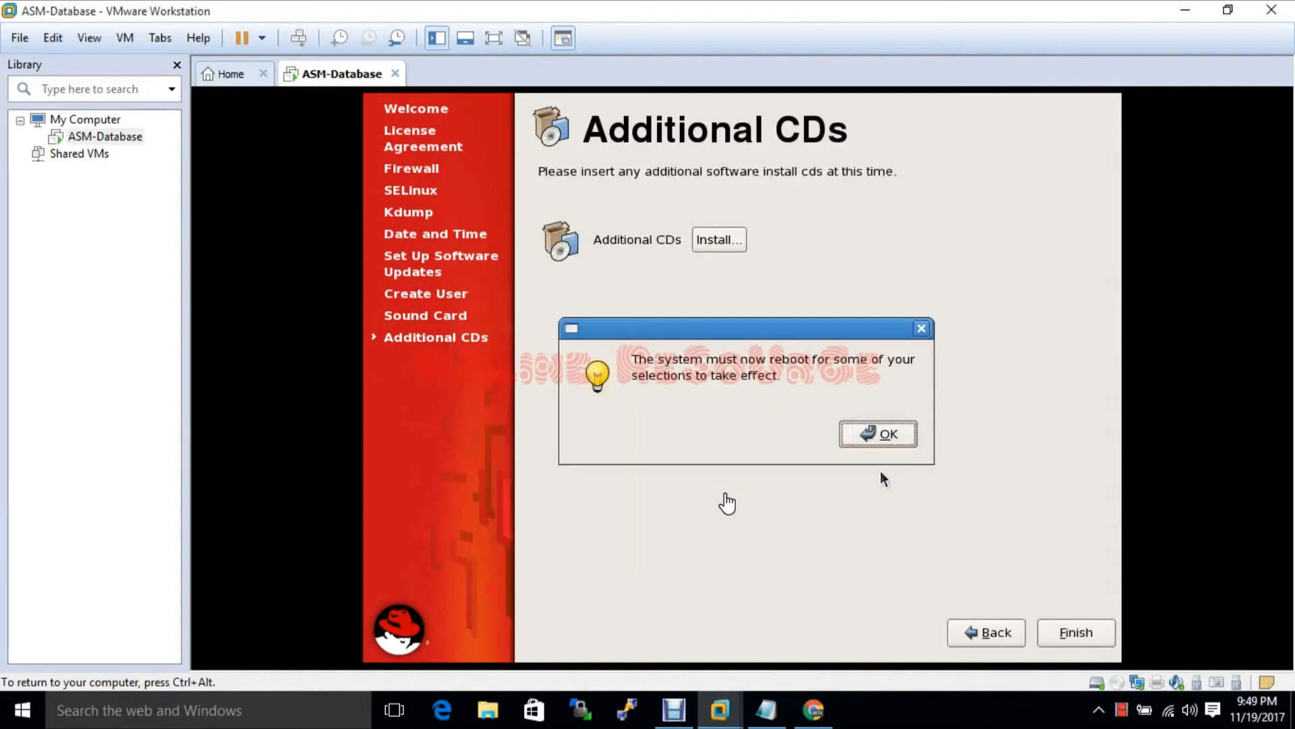
pyautogui.click(872, 434)
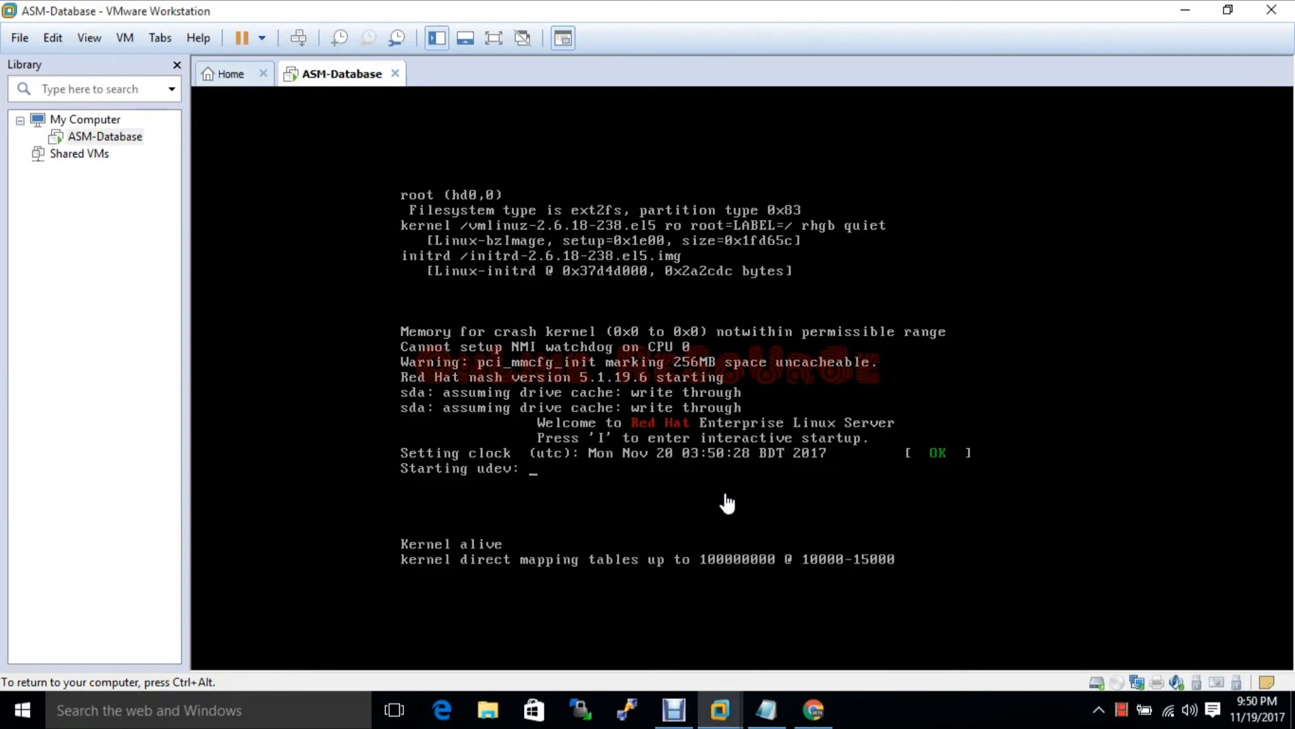
# Release keyboard and mouse from the rebooting RHEL guest back to the host
pyautogui.hotkey('ctrl', 'alt')
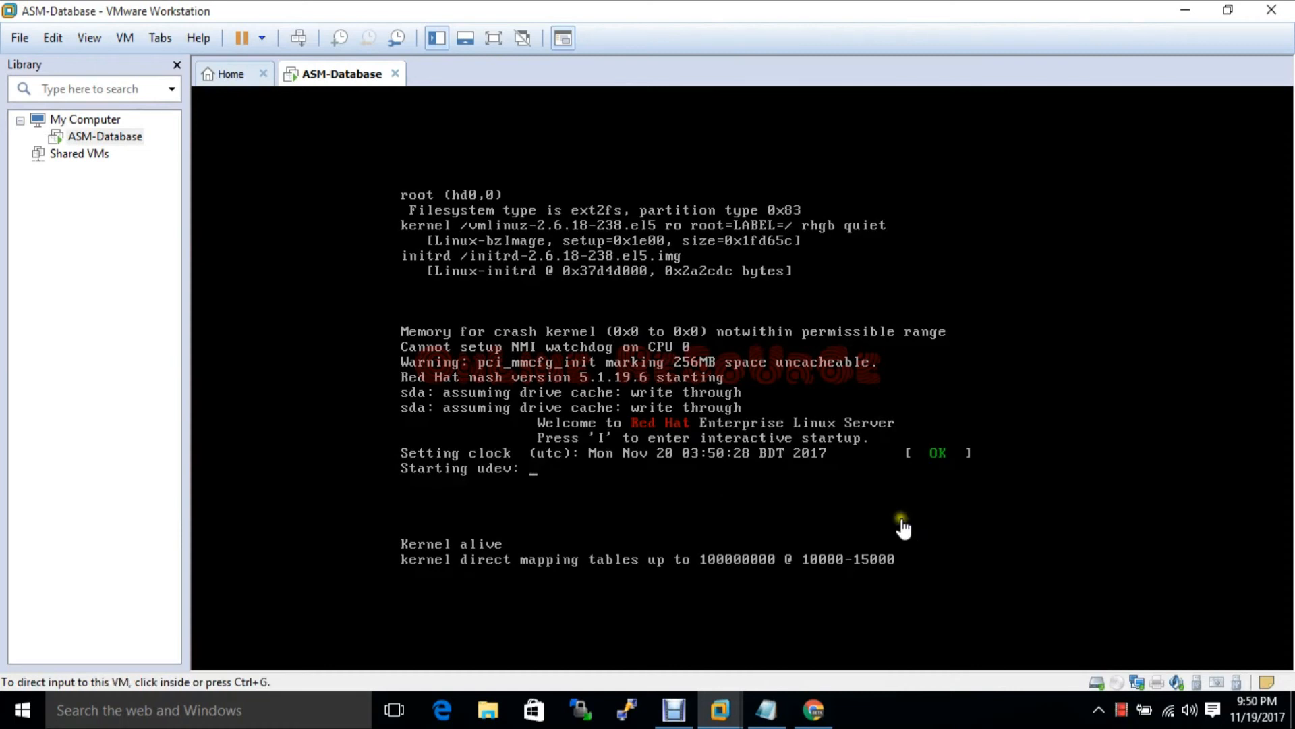
# Pin Command Prompt to the Windows taskbar from a 'cmd' Start search
pyautogui.click(270, 708)
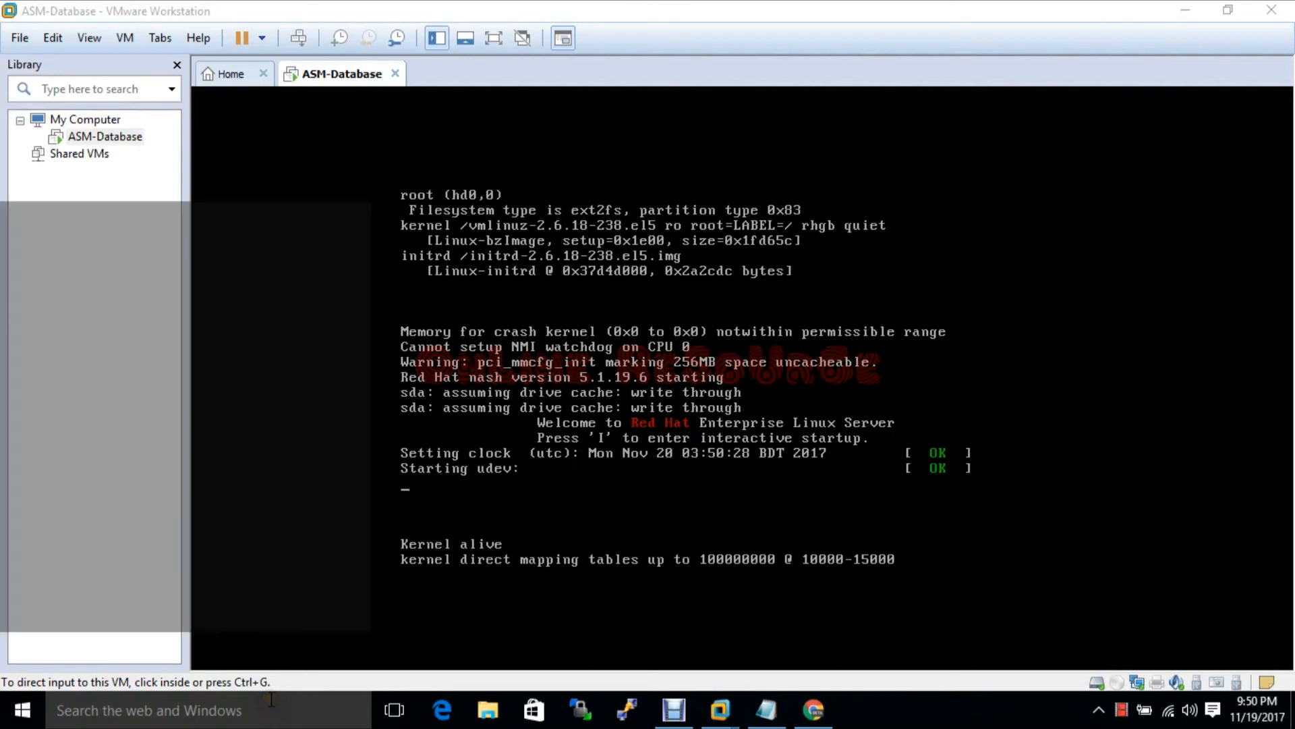
pyautogui.write('cmd')
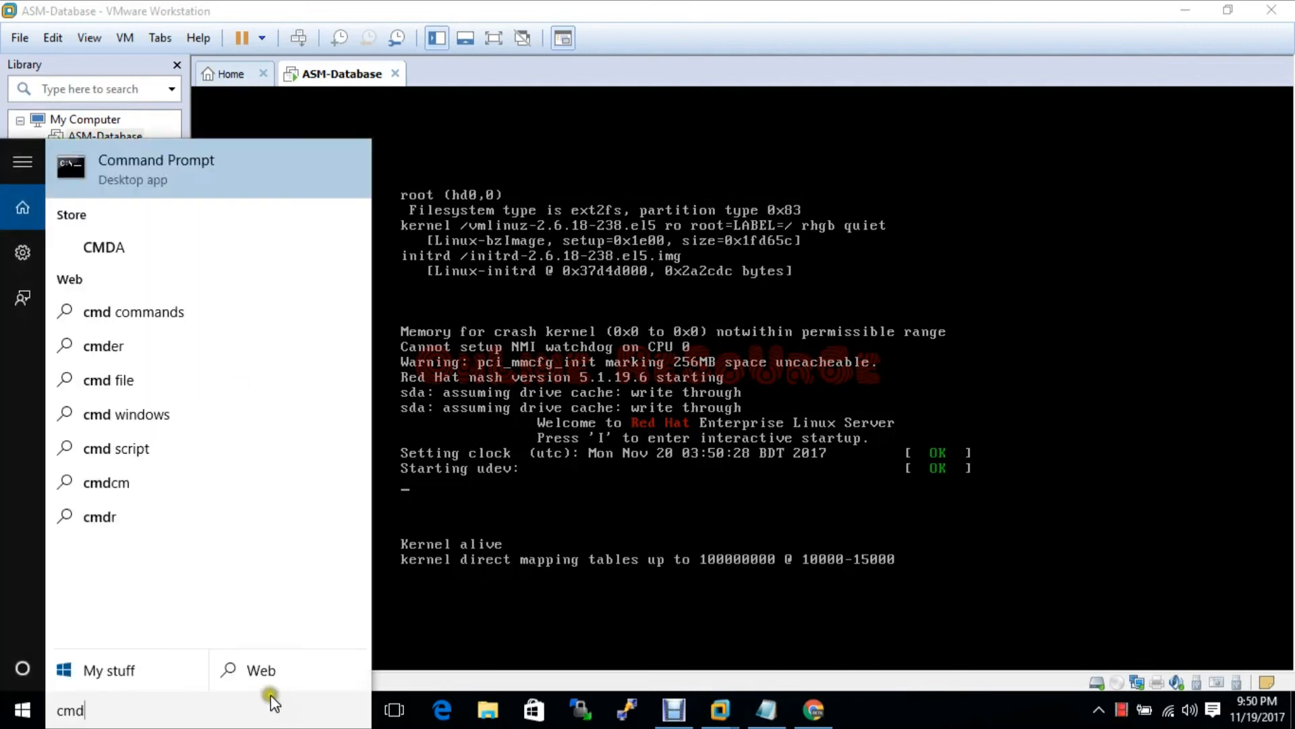
pyautogui.rightClick(116, 168)
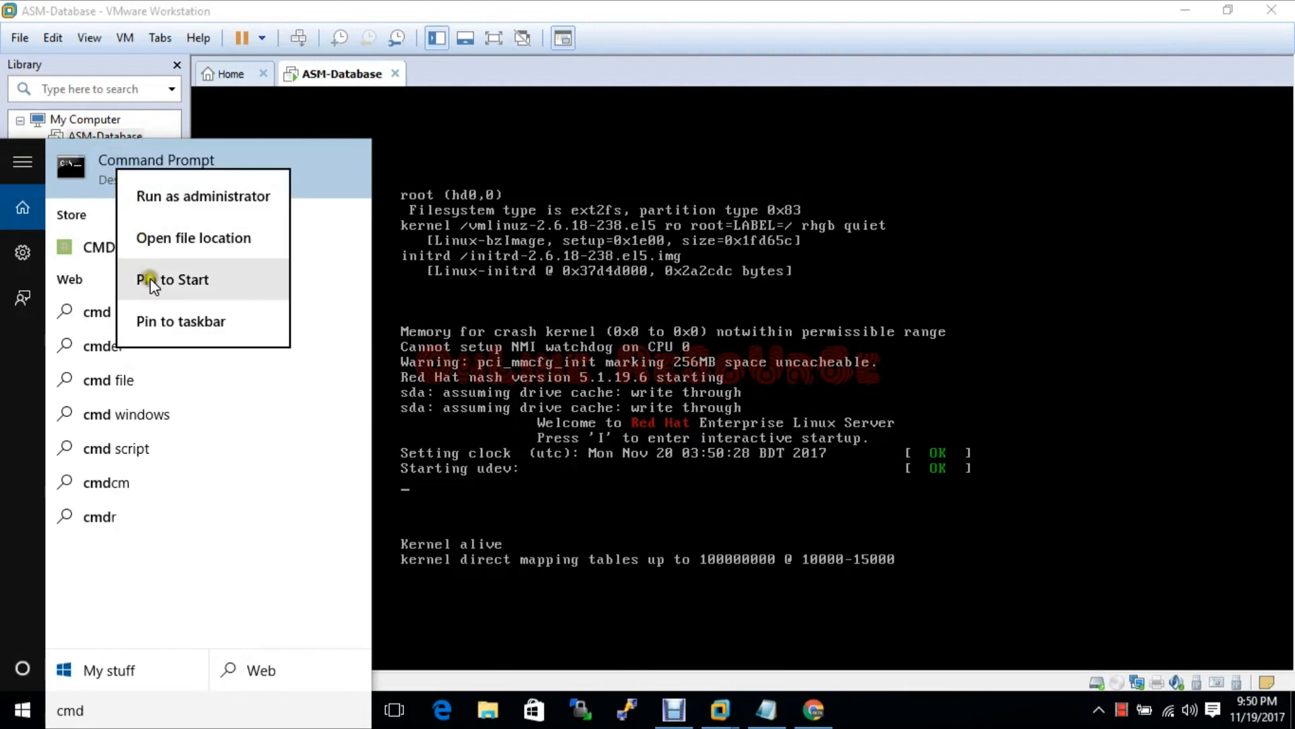
pyautogui.click(159, 321)
# Show the RHEL guest's detailed boot messages, then release input back to the host
pyautogui.click(914, 715)
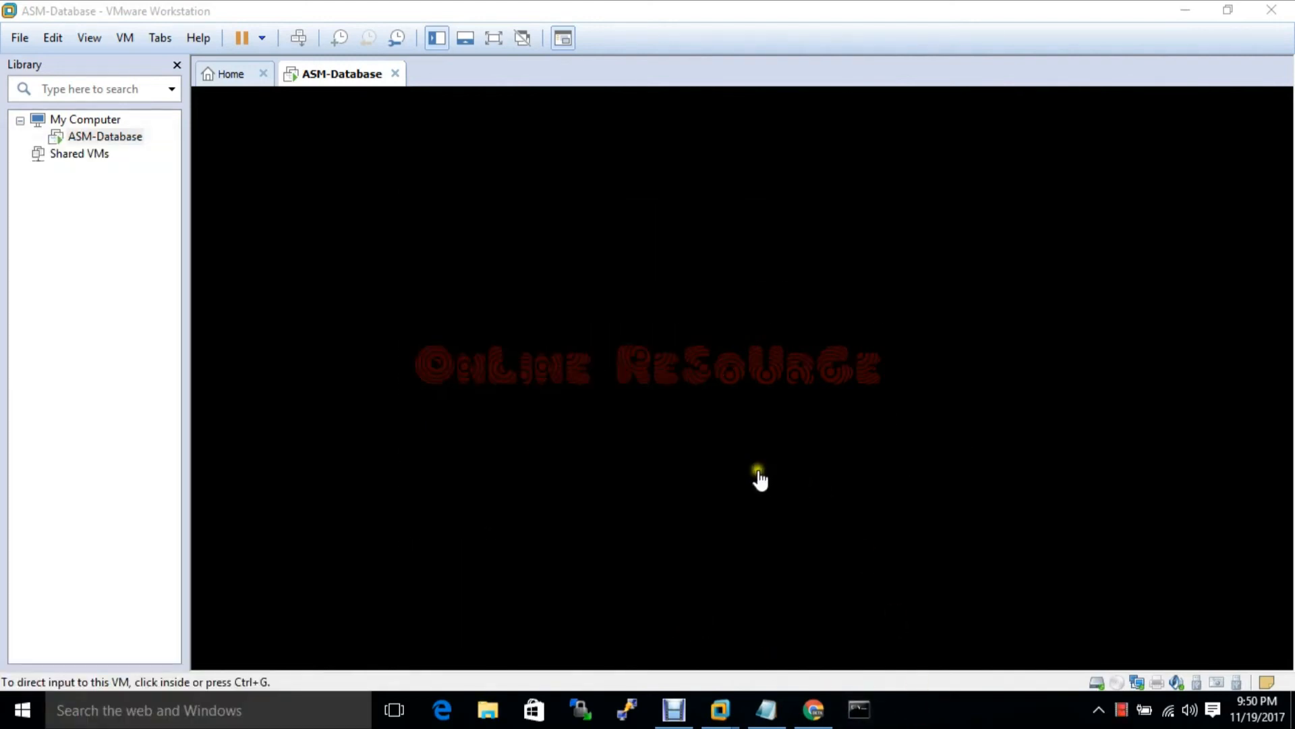
pyautogui.click(751, 333)
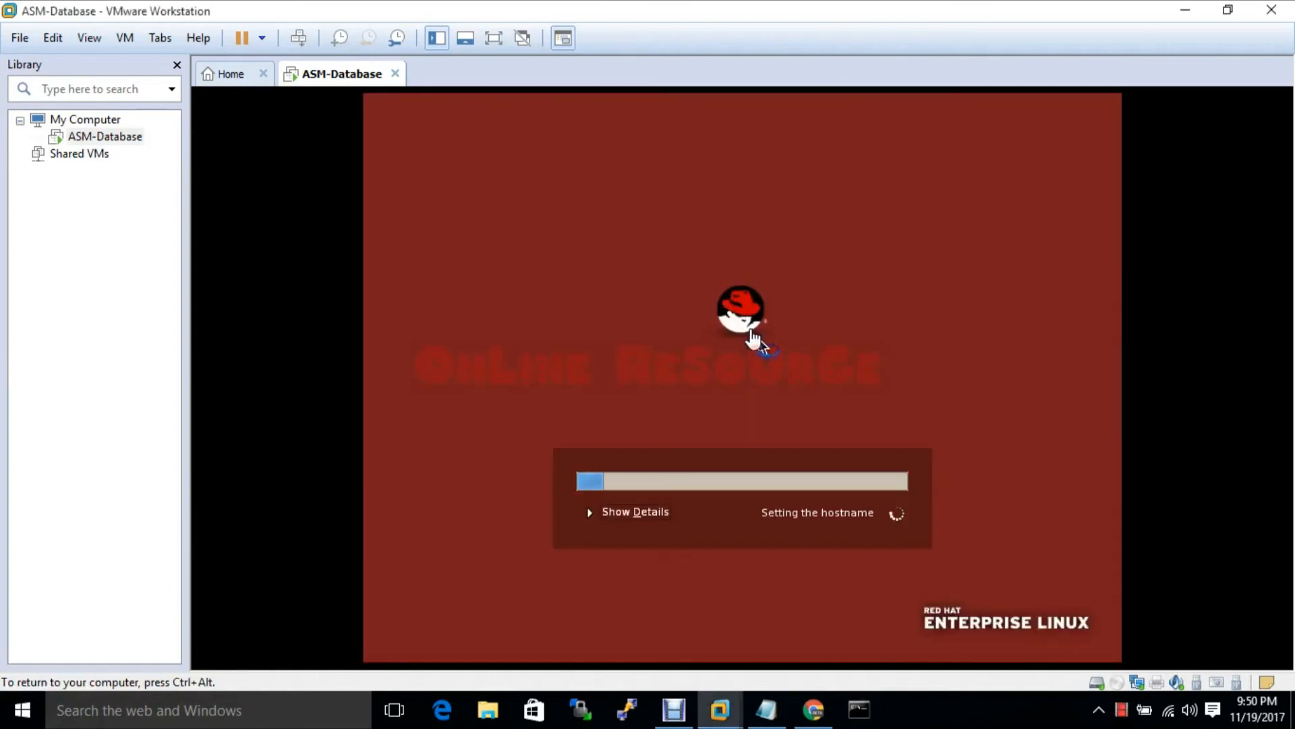
pyautogui.click(598, 512)
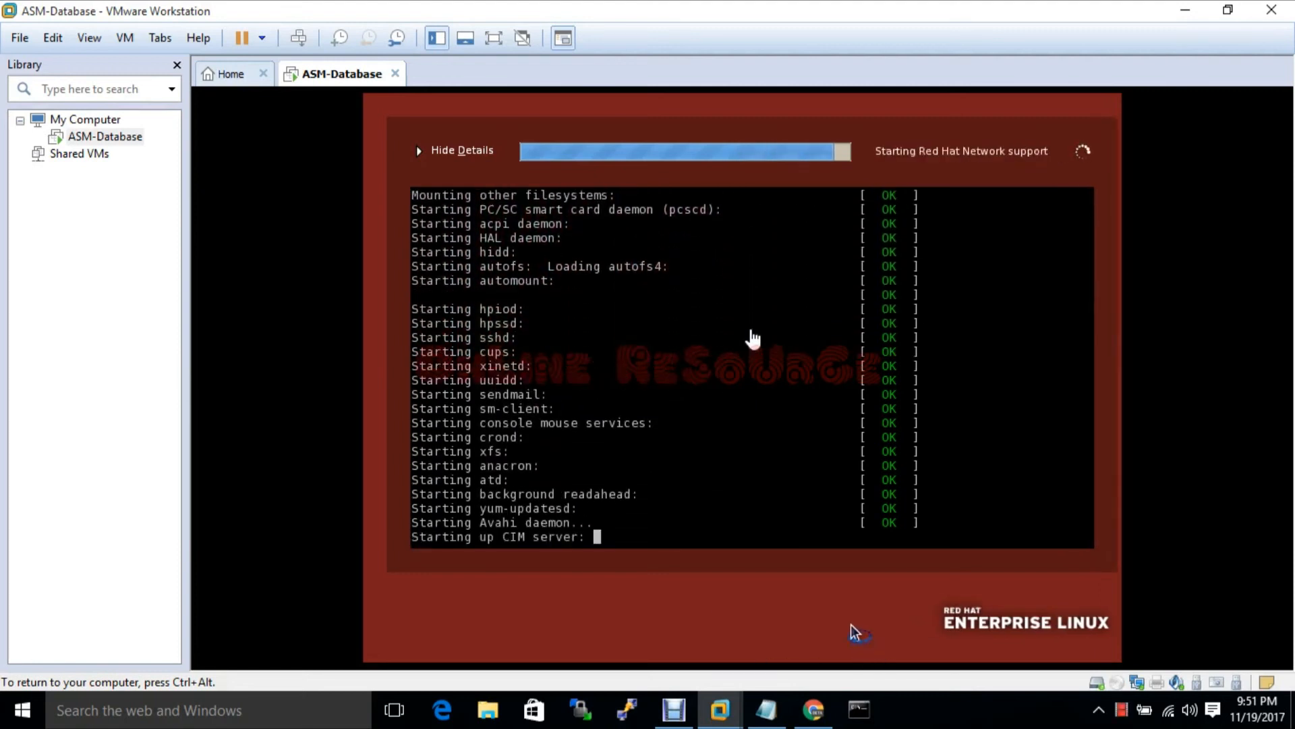
pyautogui.hotkey('ctrl', 'alt')
# Run 'ping 192.168.1.110 -t' in the pinned Command Prompt
pyautogui.click(862, 709)
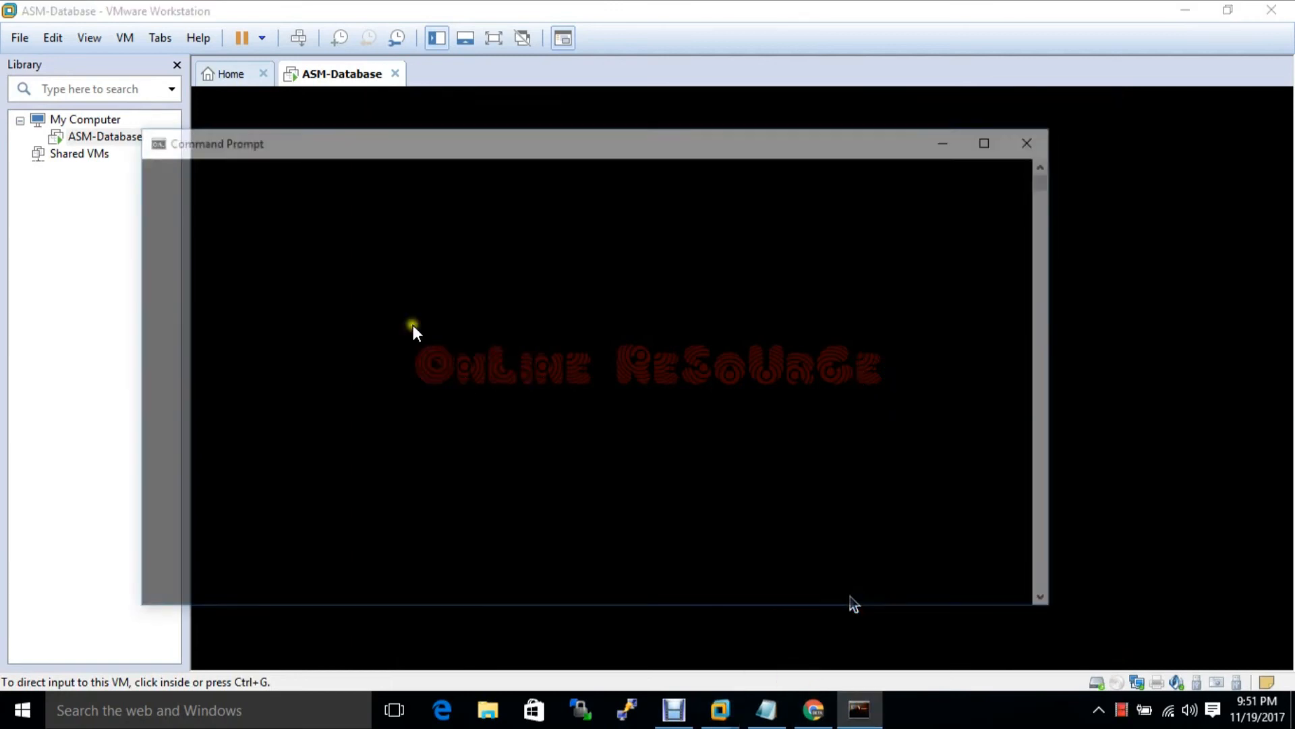
pyautogui.write('ping')
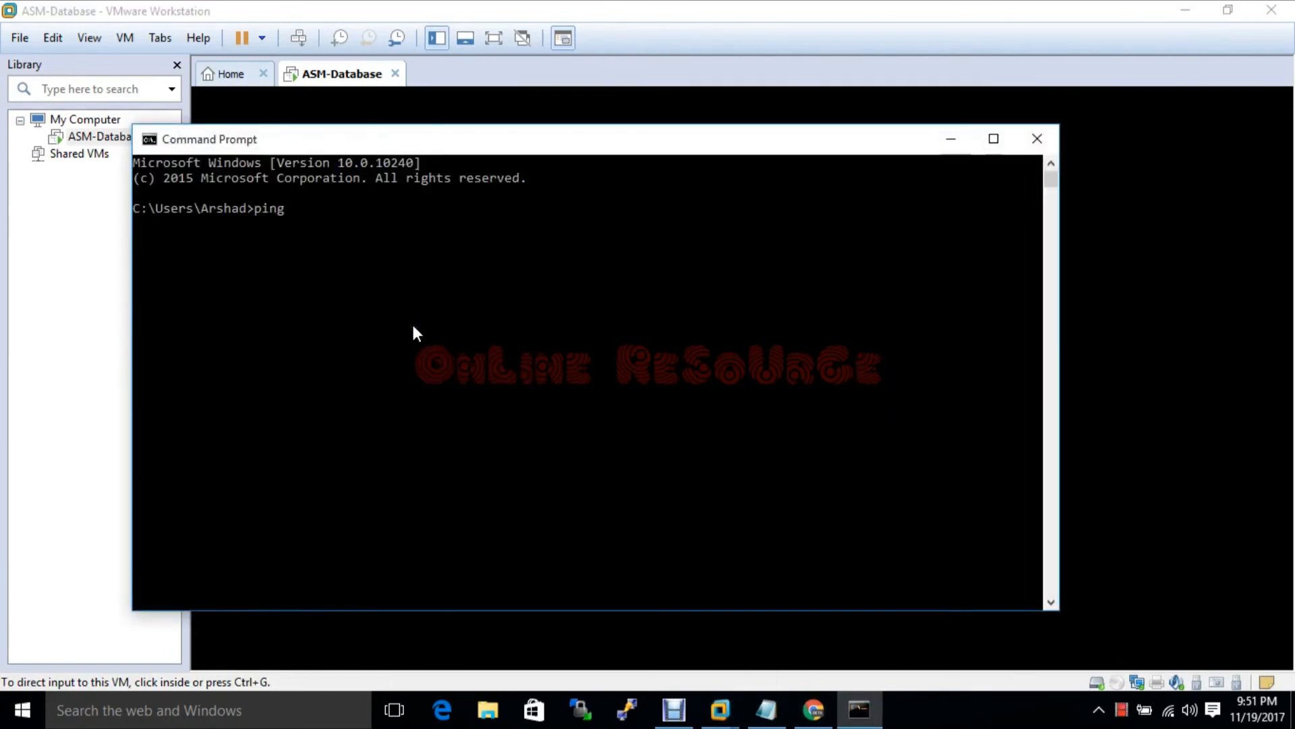
pyautogui.write(' 192.168.1.11')
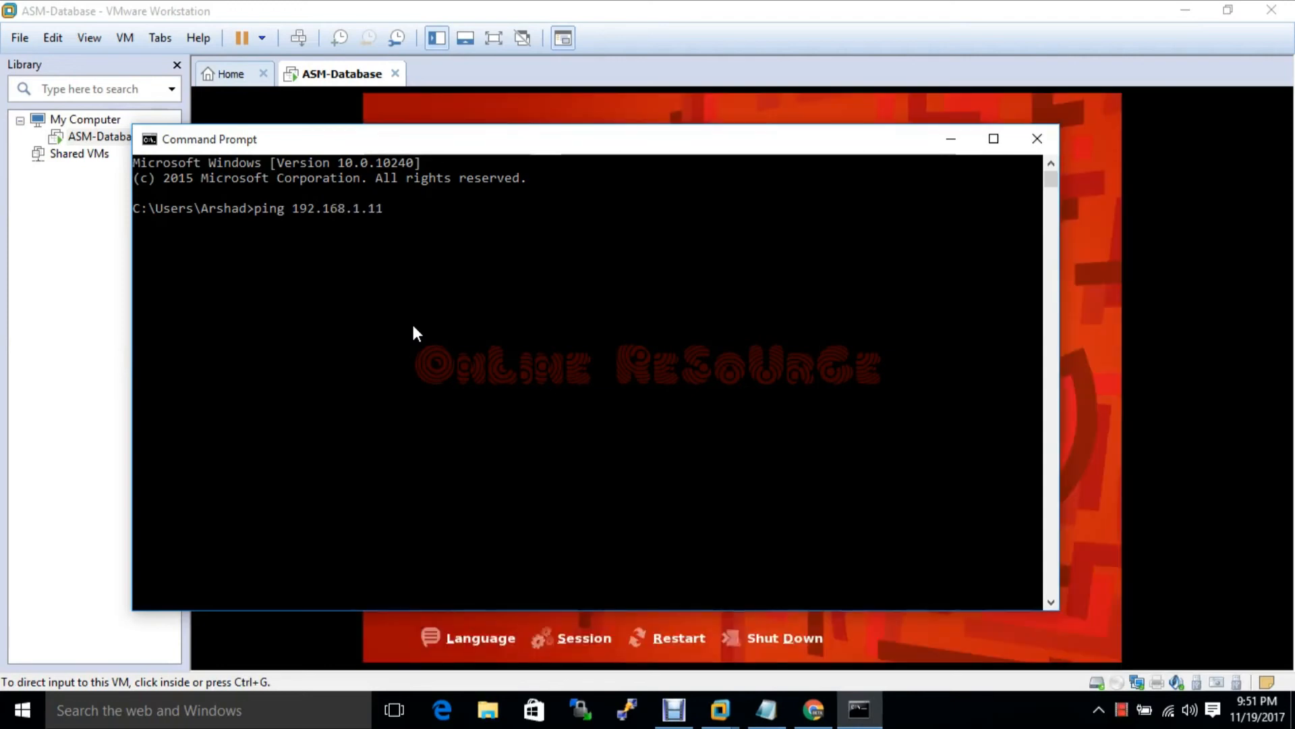
pyautogui.write('0 -t')
pyautogui.press('Return')
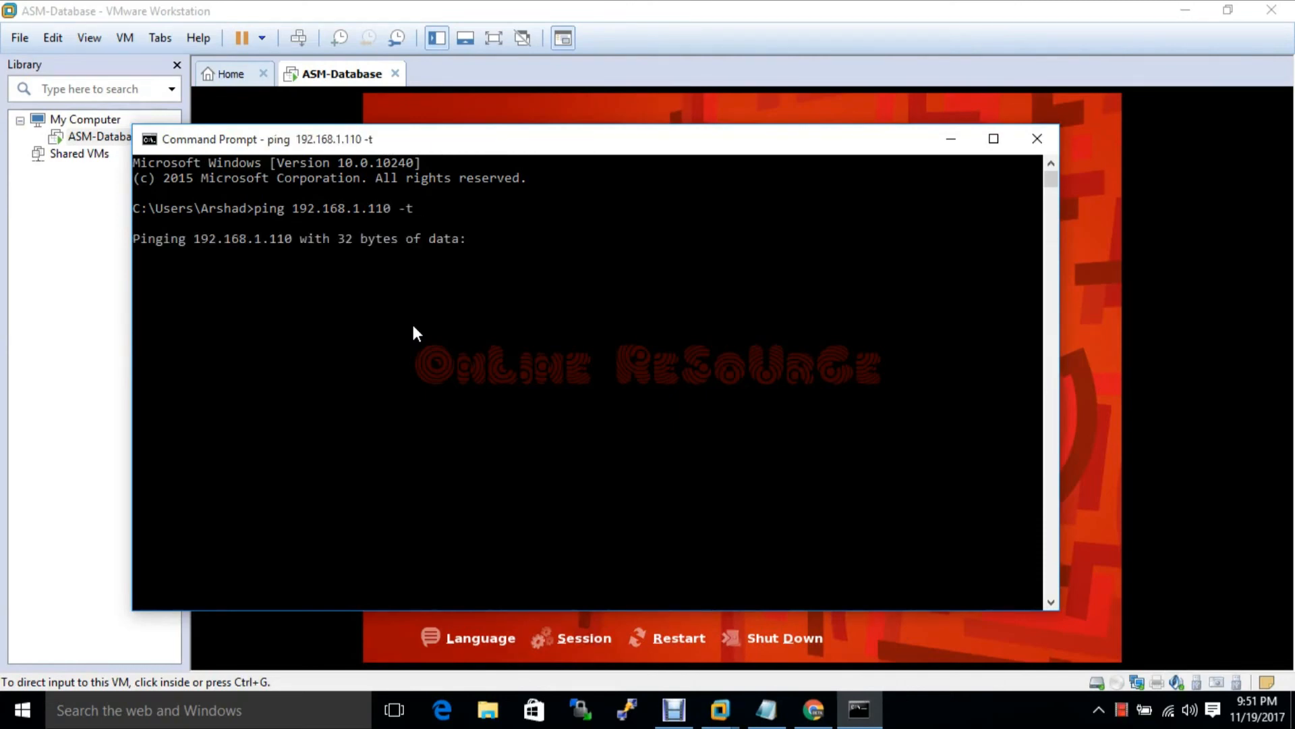
# Log in to the RHEL guest as root with the root password
pyautogui.click(1068, 273)
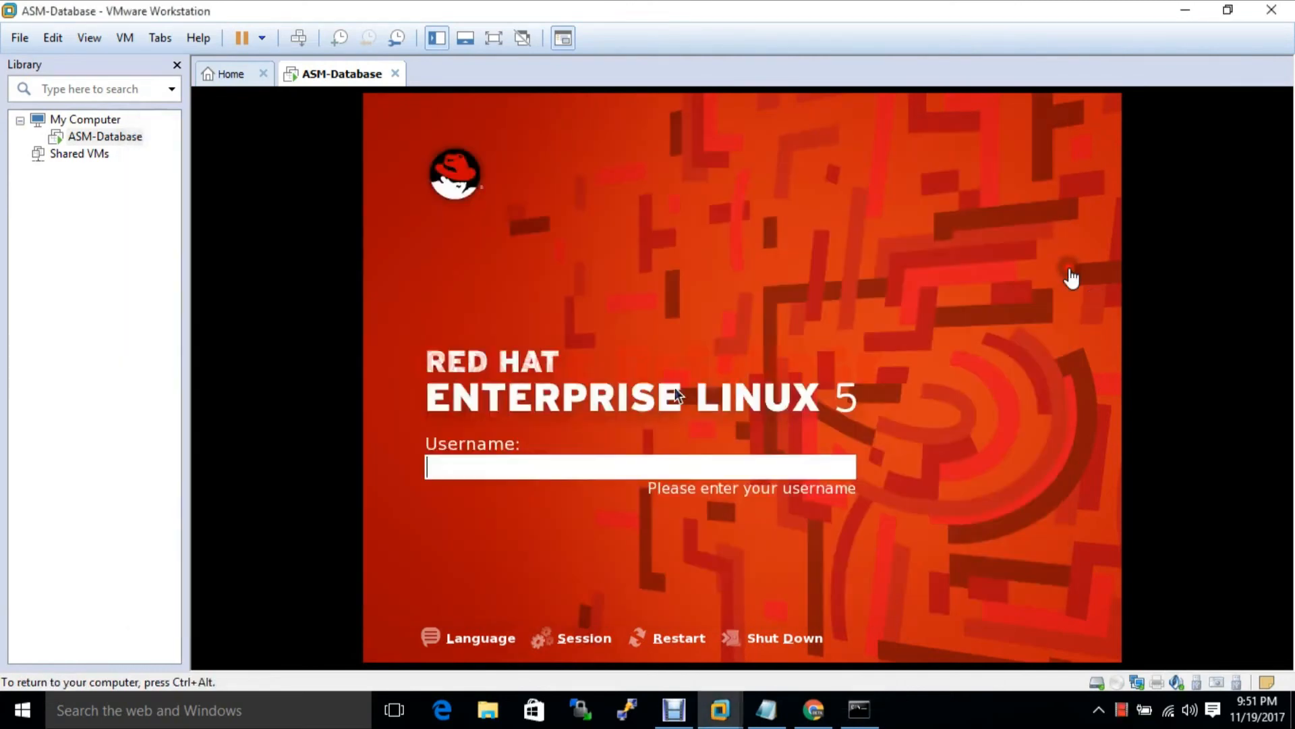
pyautogui.write('root')
pyautogui.press('Return')
pyautogui.write('••••••')
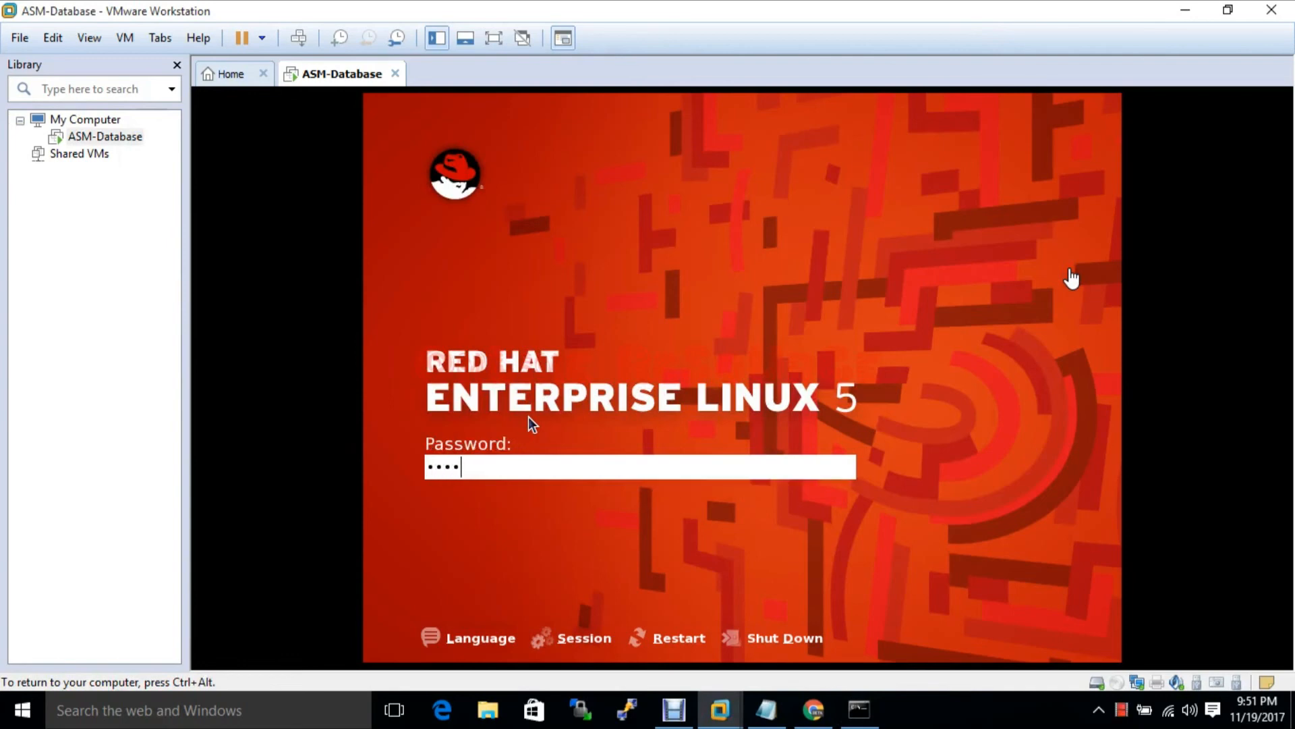
pyautogui.press('Return')
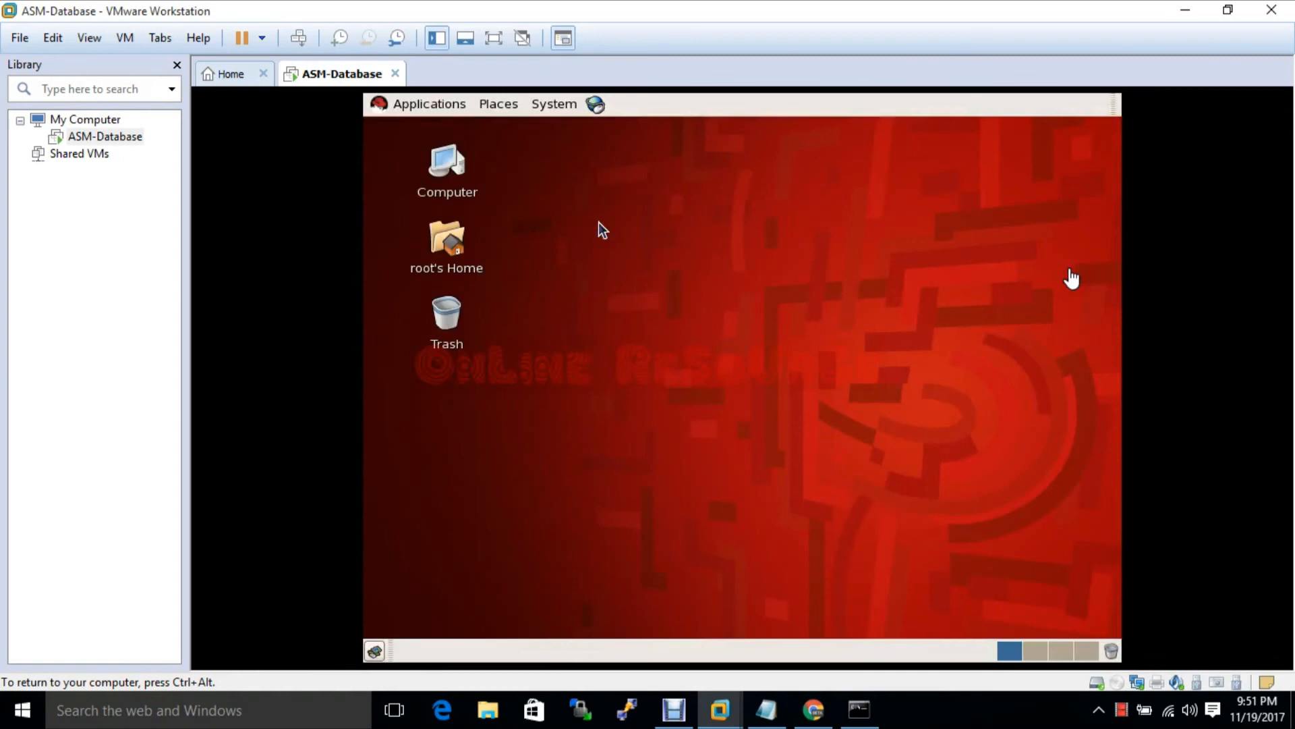
# Open a terminal from the guest desktop and run the setup utility
pyautogui.rightClick(602, 228)
pyautogui.click(642, 314)
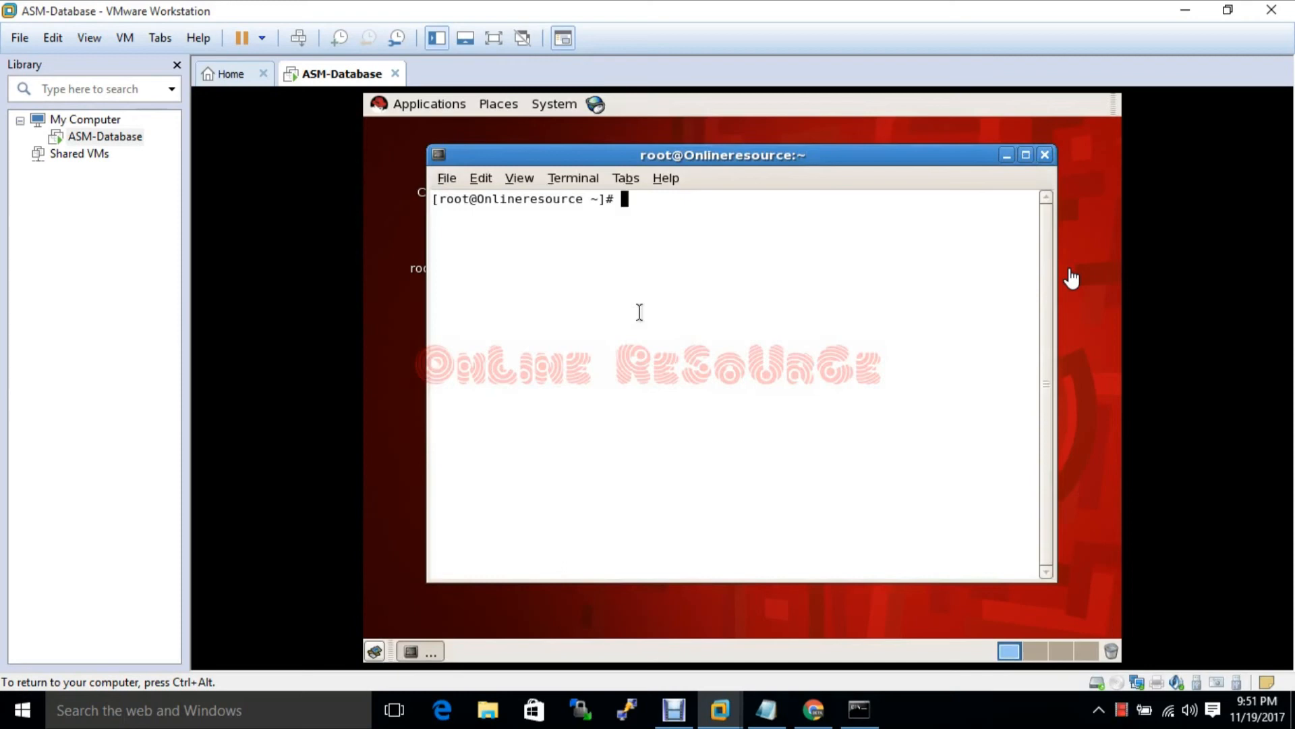
pyautogui.write('setu')
pyautogui.press('BackSpace')
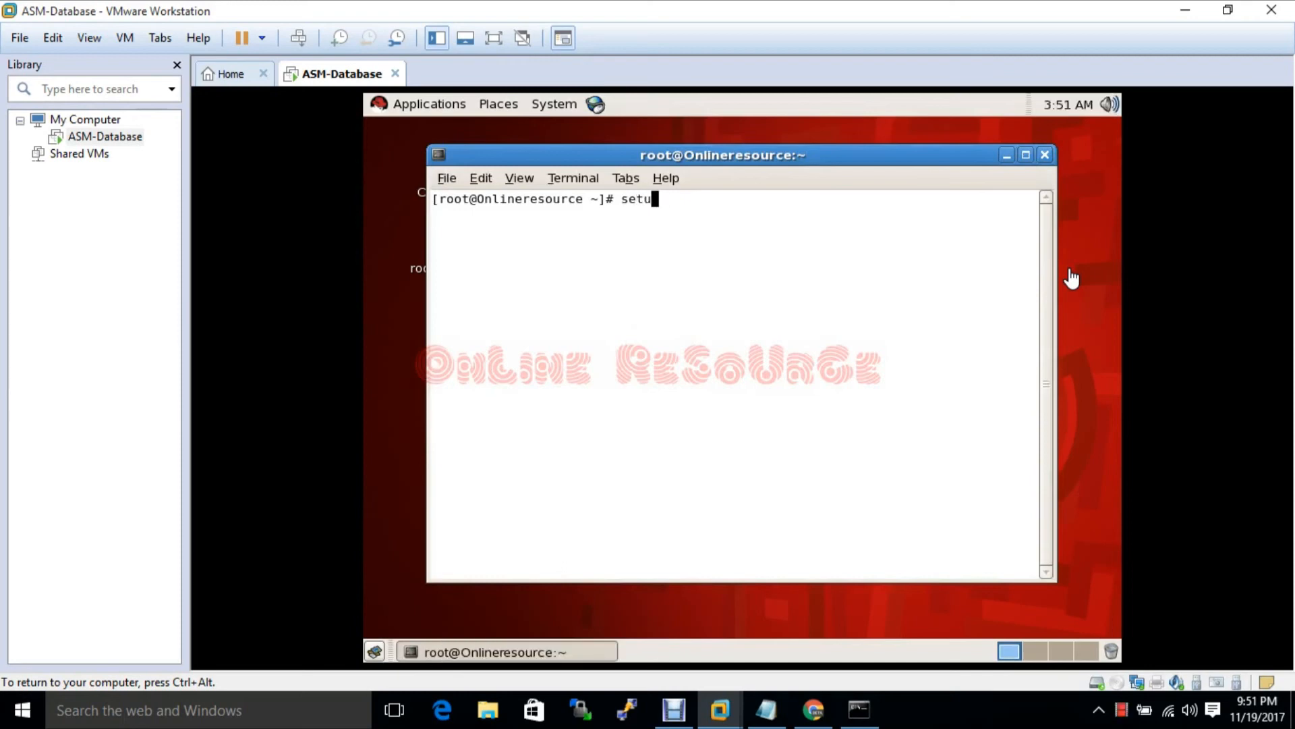
pyautogui.write('p')
pyautogui.press('Return')
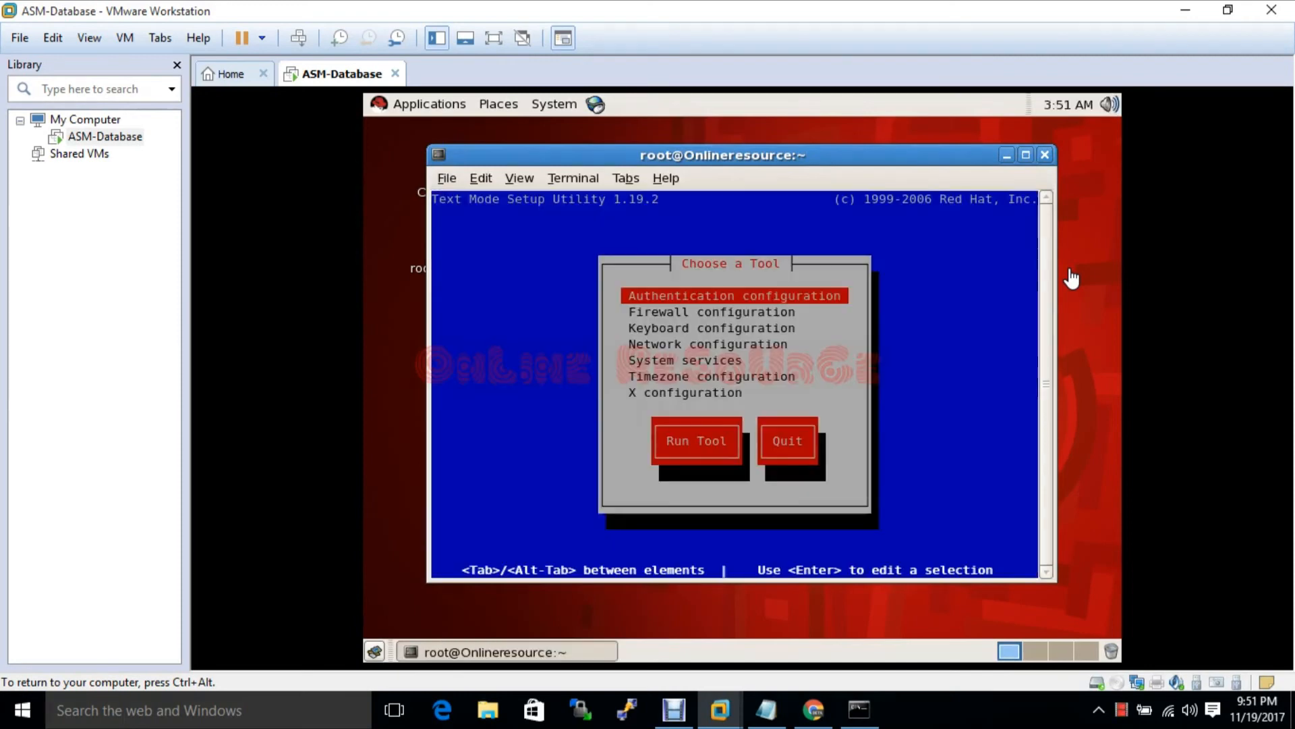
# Open the eth0 device under Network configuration > Edit Devices
pyautogui.press('Down')
pyautogui.press('Down')
pyautogui.press('Down')
pyautogui.press('Return')
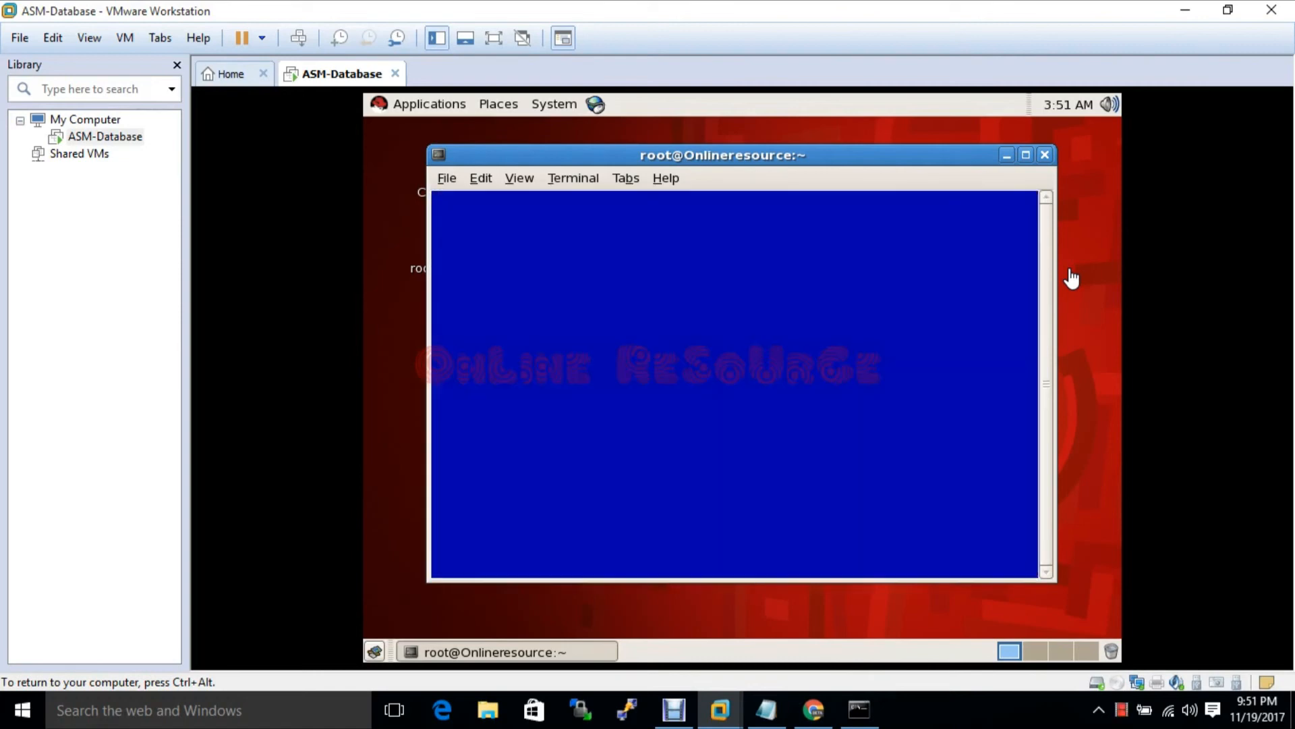
pyautogui.press('Down')
pyautogui.press('Up')
pyautogui.press('Return')
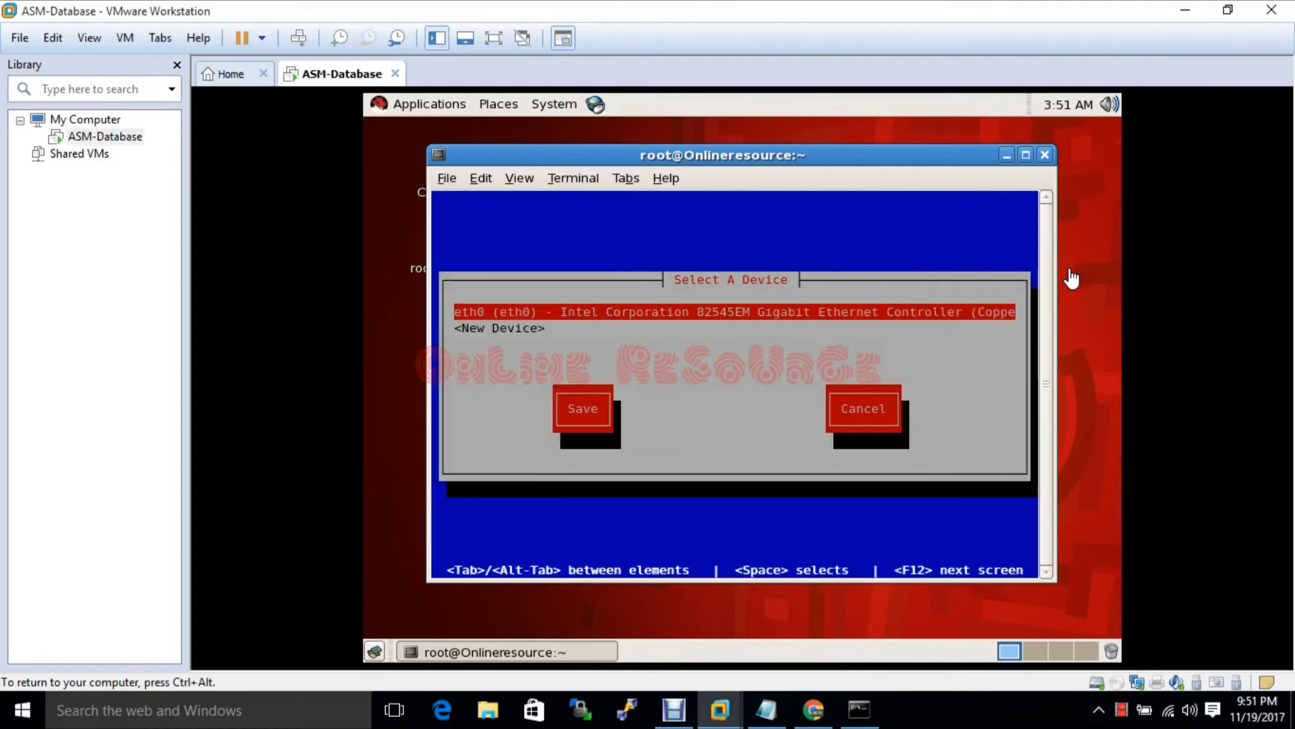
pyautogui.press('Return')
# Disable DHCP on eth0 and set static IP 192.168.1.110, netmask 255.255.255.0
pyautogui.press('Tab')
pyautogui.press('Tab')
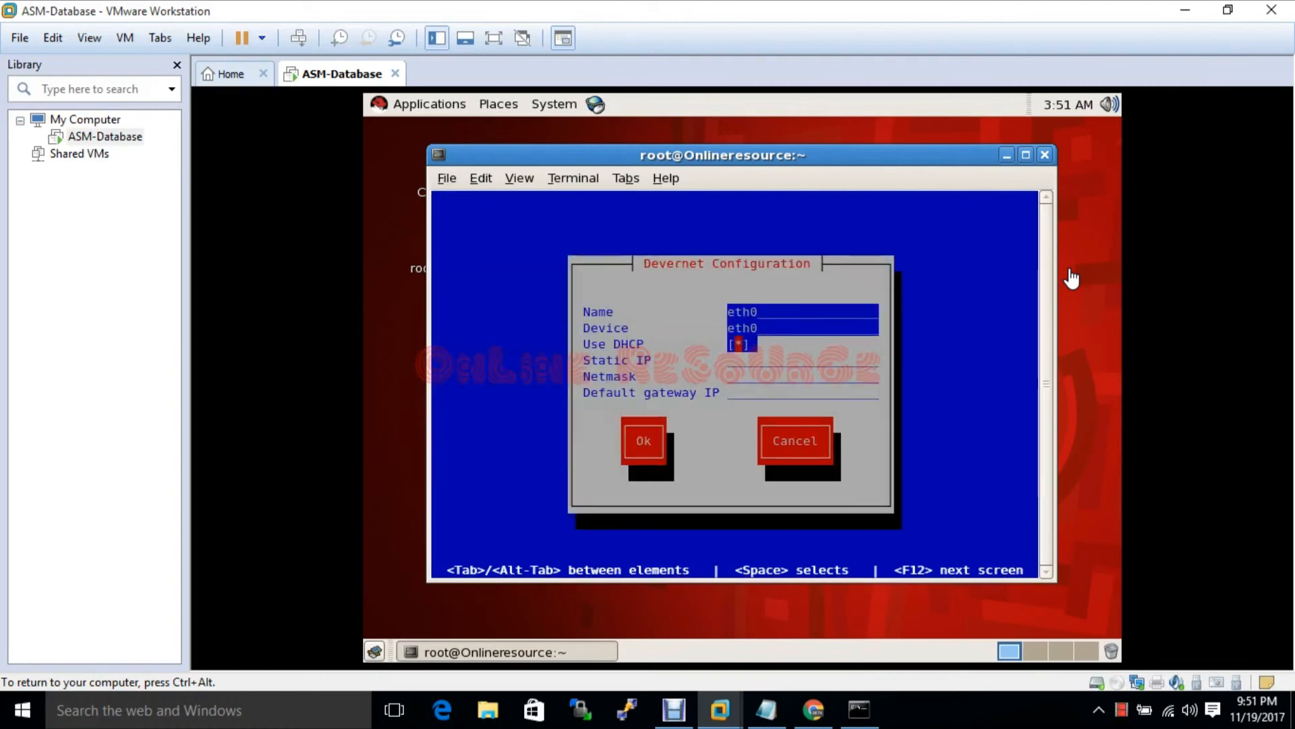
pyautogui.press('space')
pyautogui.press('Tab')
pyautogui.write('19')
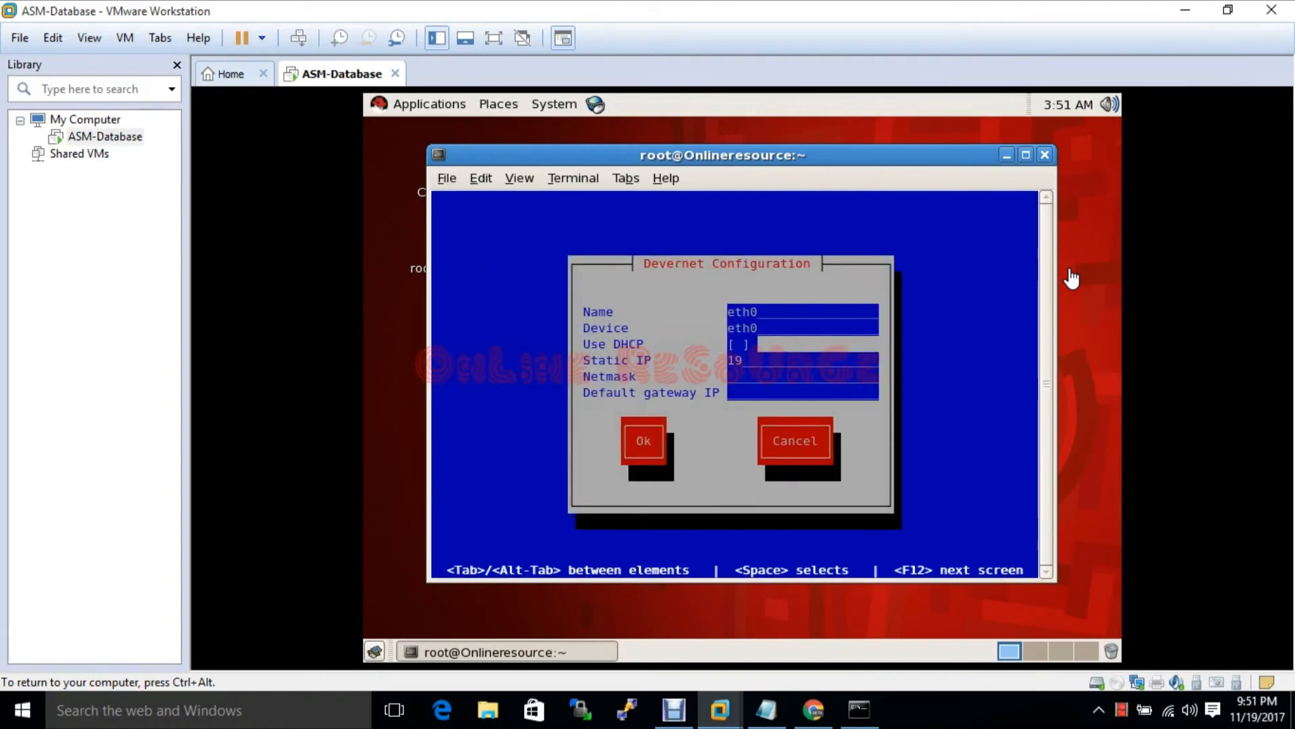
pyautogui.write('2.168.1.110')
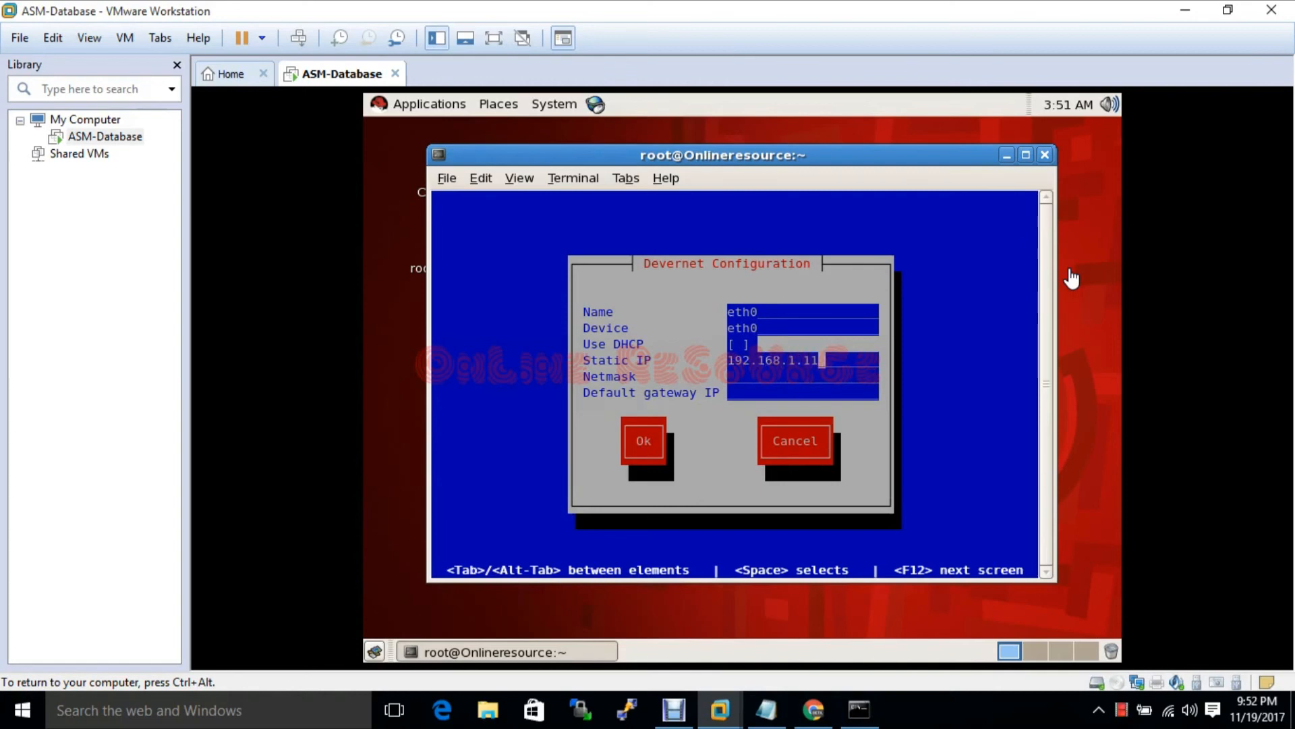
pyautogui.press('Tab')
pyautogui.write('255.255.255.0')
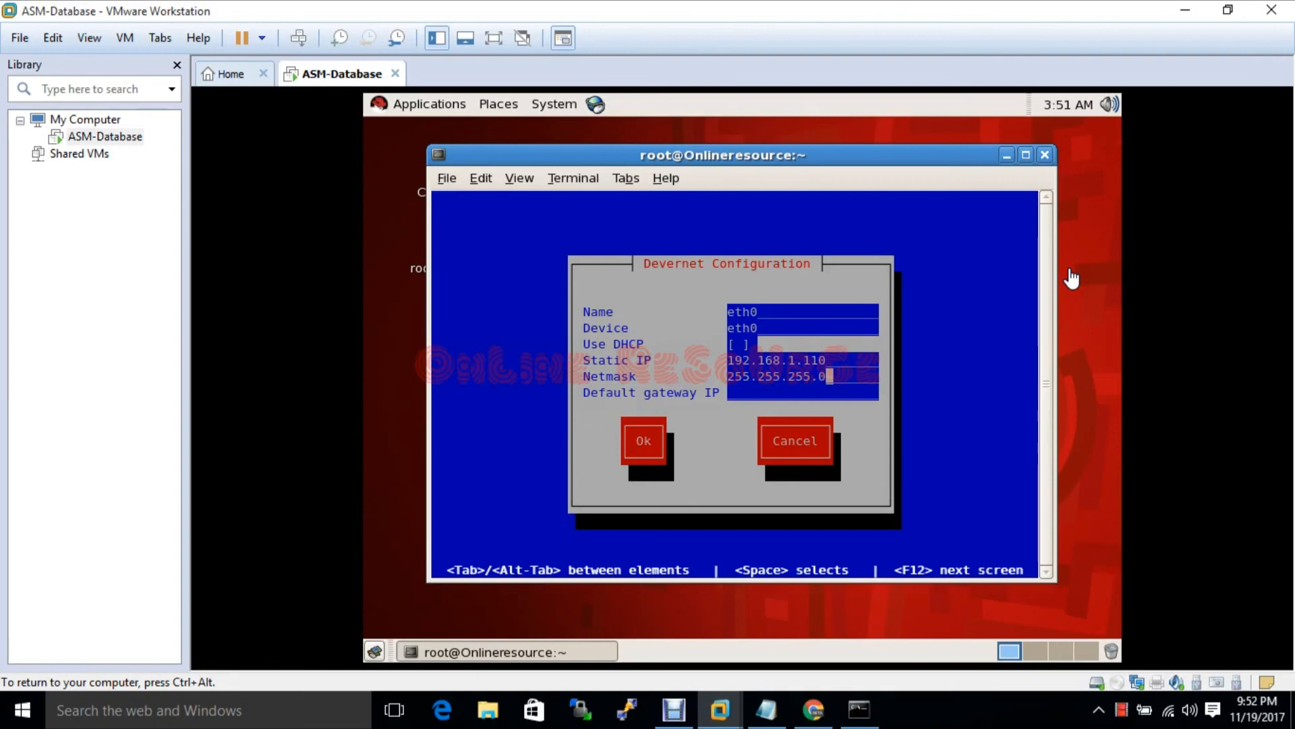
# Confirm the eth0 settings, save the network configuration, and exit to the setup tool list
pyautogui.press('Tab')
pyautogui.press('Tab')
pyautogui.press('Return')
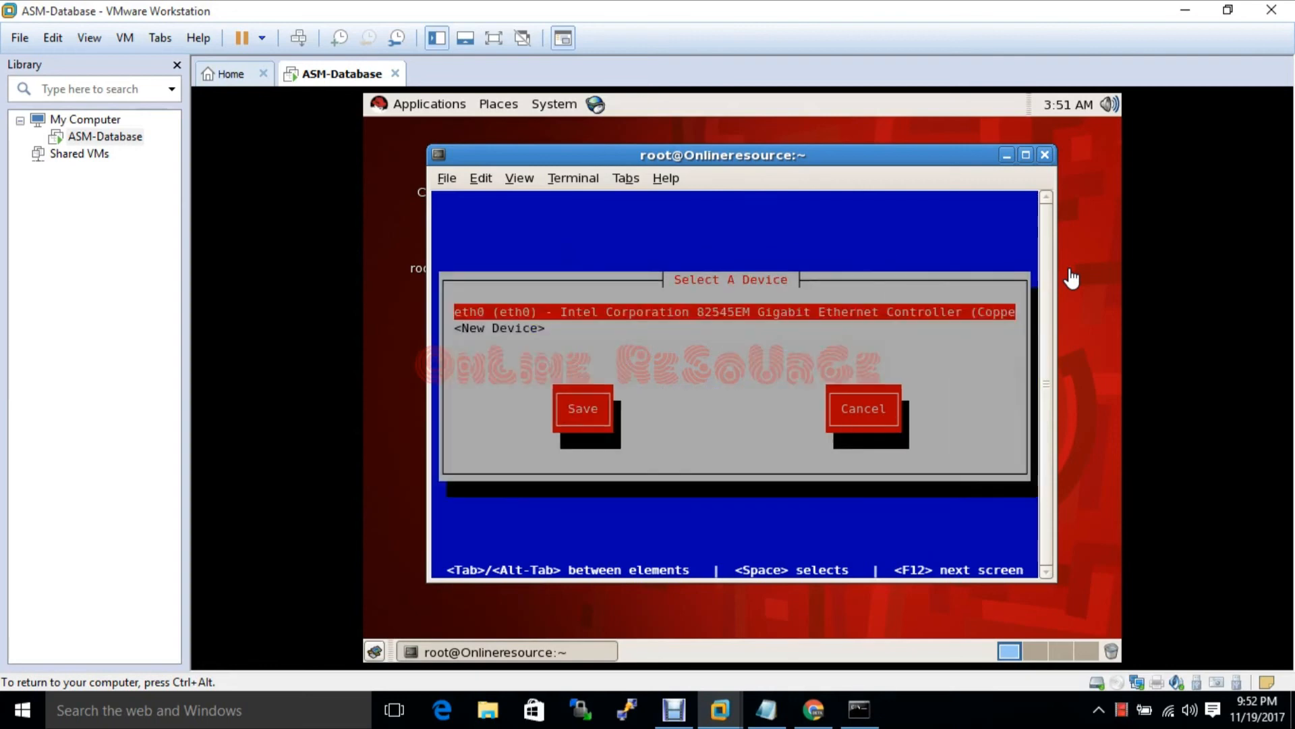
pyautogui.press('Tab')
pyautogui.press('Return')
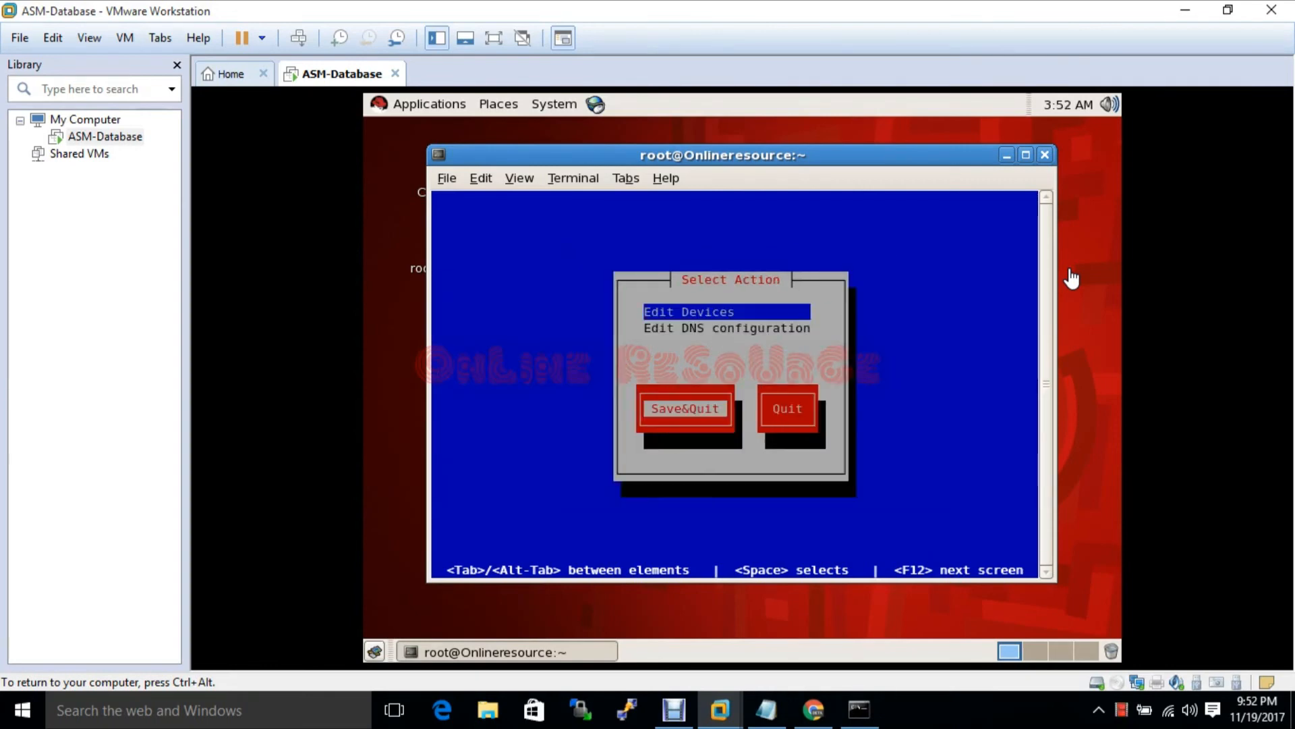
pyautogui.press('Return')
pyautogui.press('Tab')
pyautogui.press('Tab')
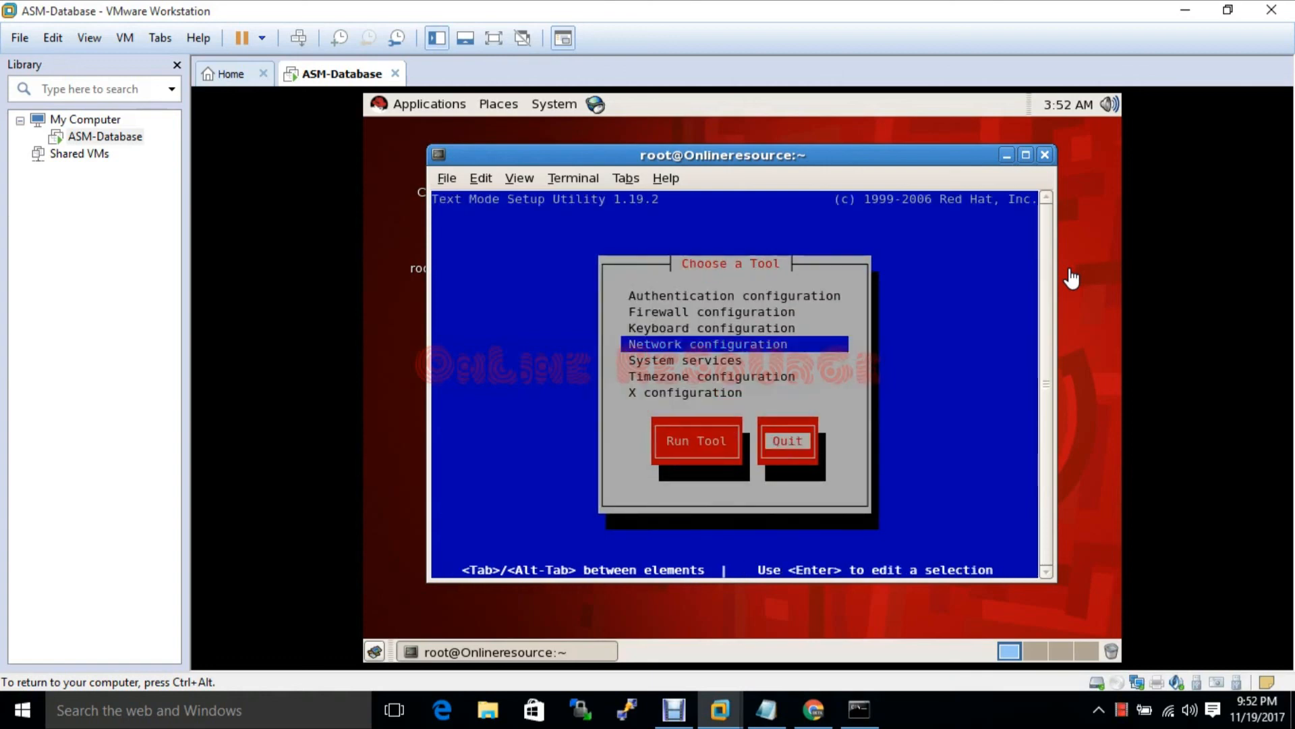
pyautogui.press('Return')
# Restart the guest's network with 'service network restart'
pyautogui.write('serv')
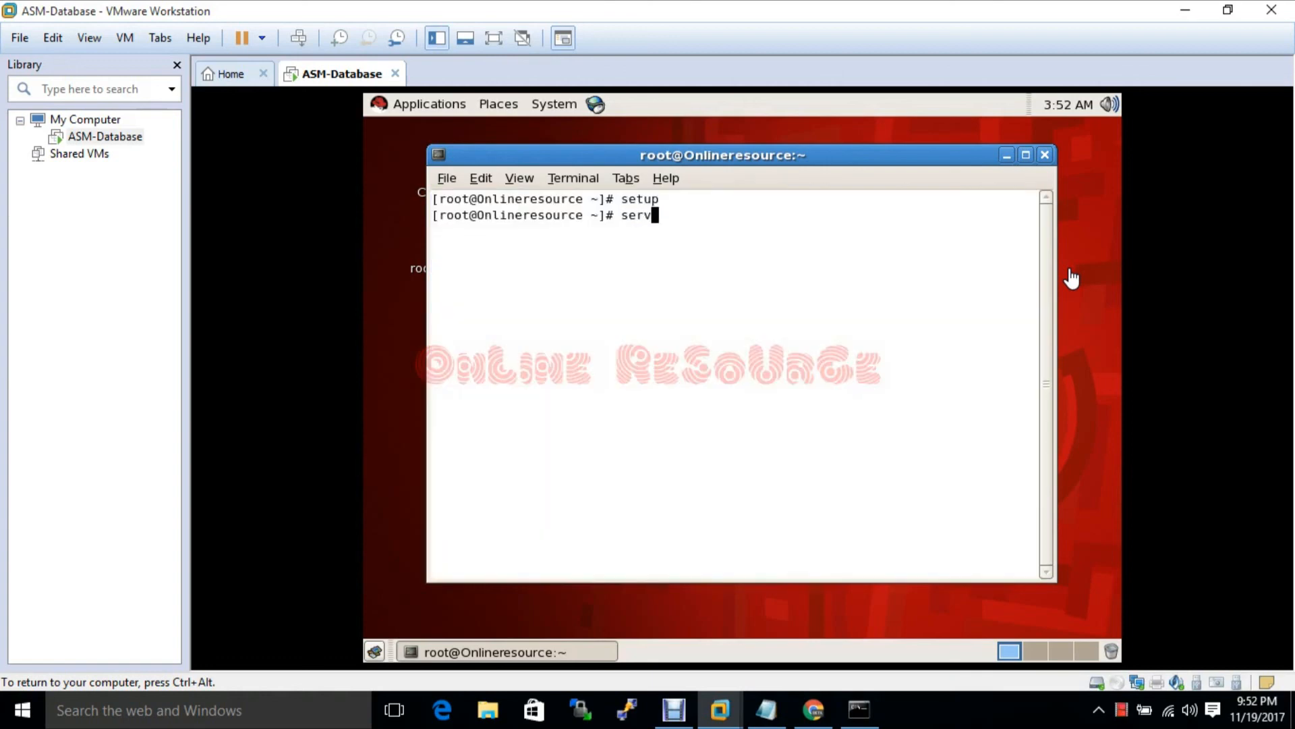
pyautogui.write('ice network restasrt')
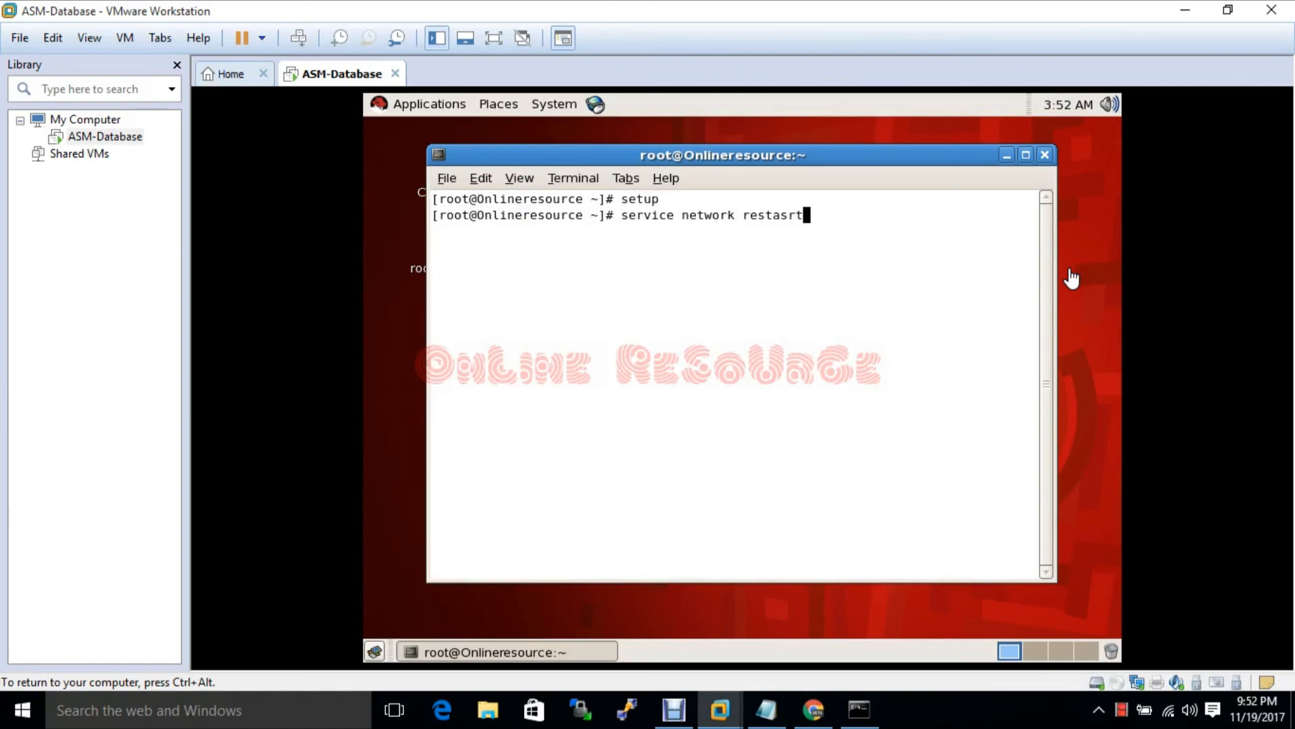
pyautogui.press('Return')
pyautogui.press('Up')
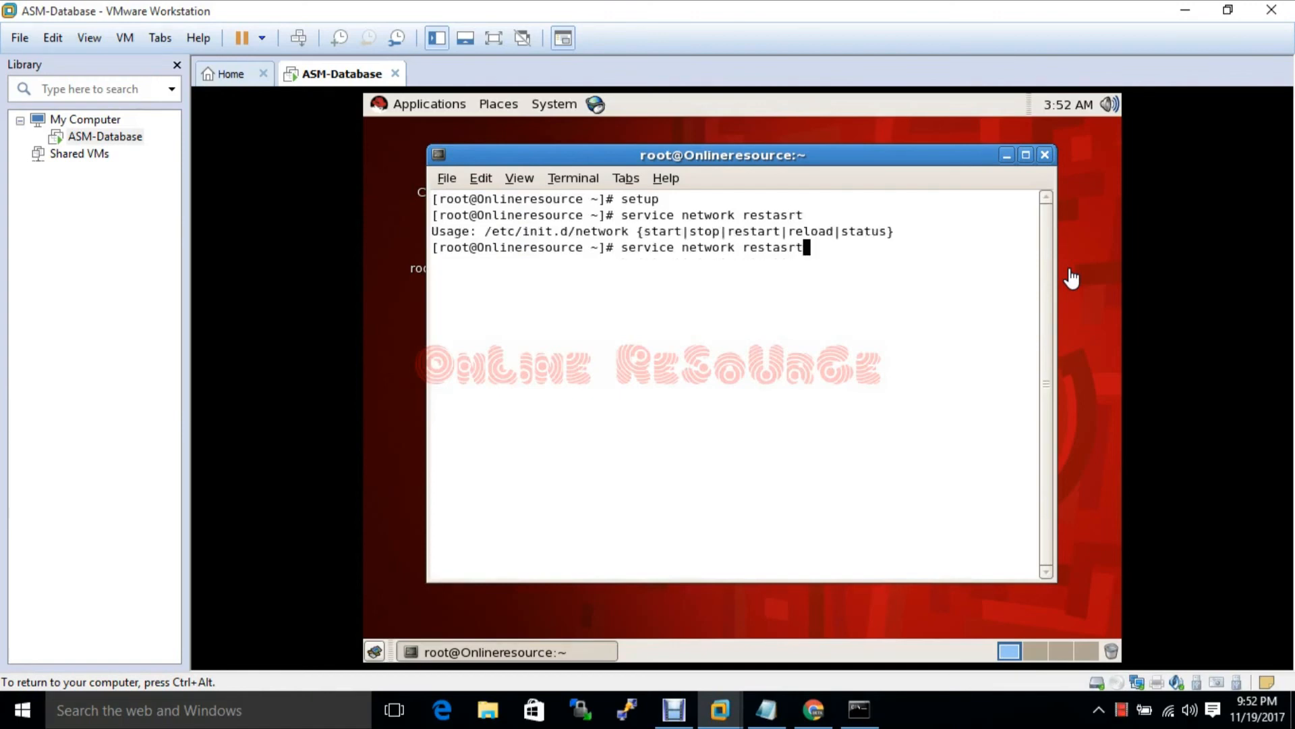
pyautogui.press('BackSpace')
pyautogui.press('BackSpace')
pyautogui.press('BackSpace')
pyautogui.write('rt')
pyautogui.press('Return')
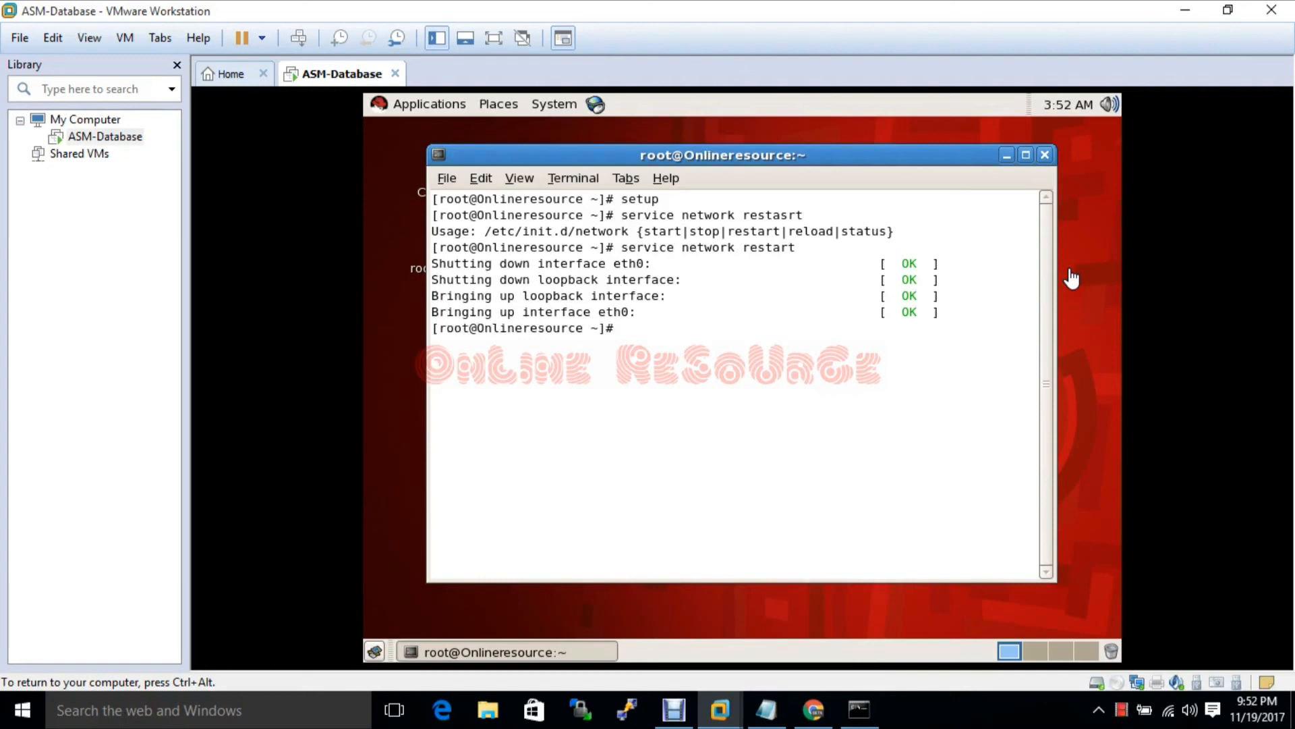
# Check with ifconfig that eth0 has 192.168.1.110, then bring up the ping window
pyautogui.write('ifconfig')
pyautogui.press('Return')
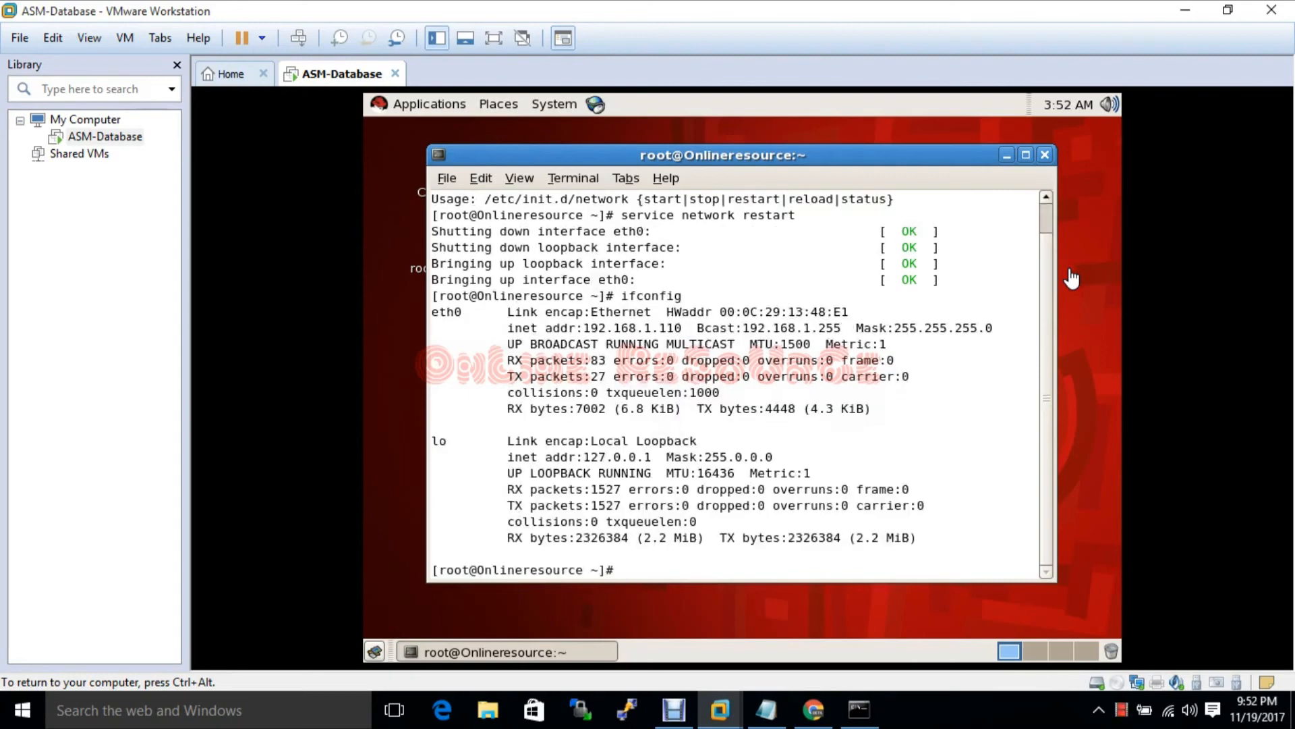
pyautogui.hotkey('ctrl', 'alt')
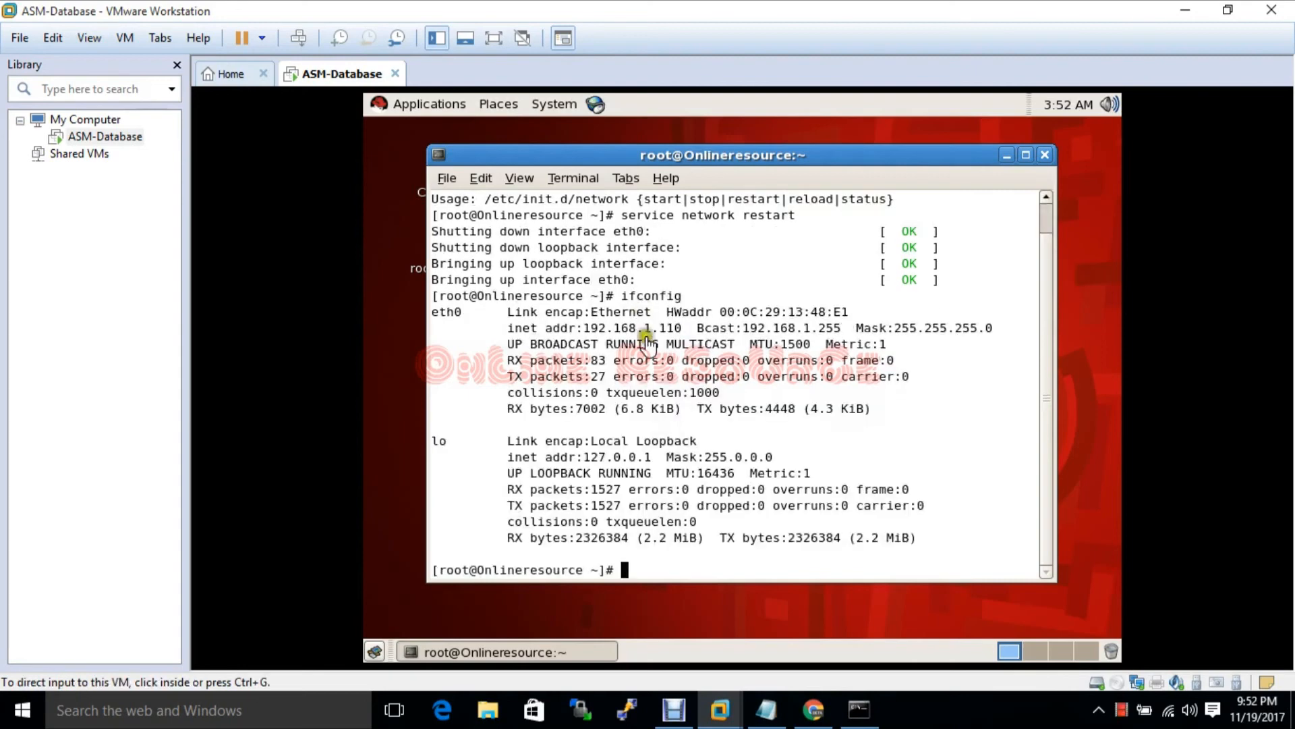
pyautogui.click(859, 711)
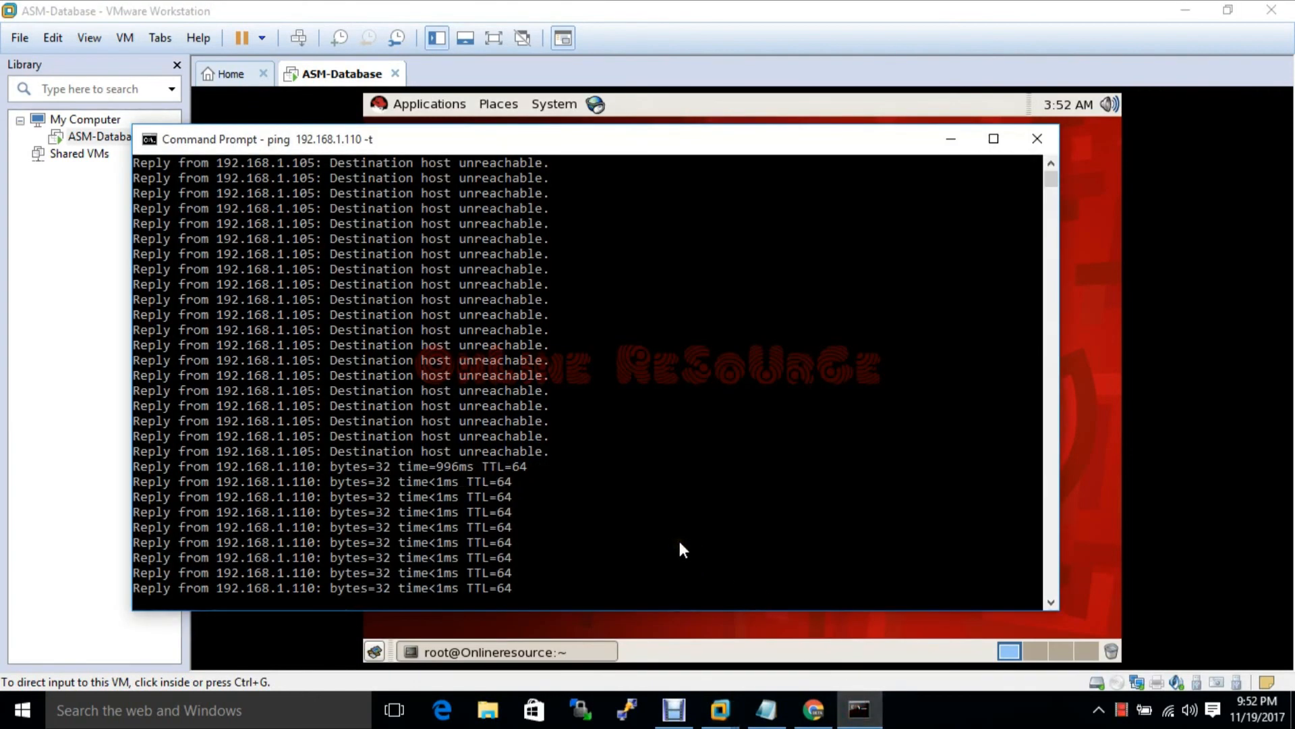
# Stop the ping at 0% loss, minimize Command Prompt, and launch PuTTY
pyautogui.hotkey('ctrl', 'c')
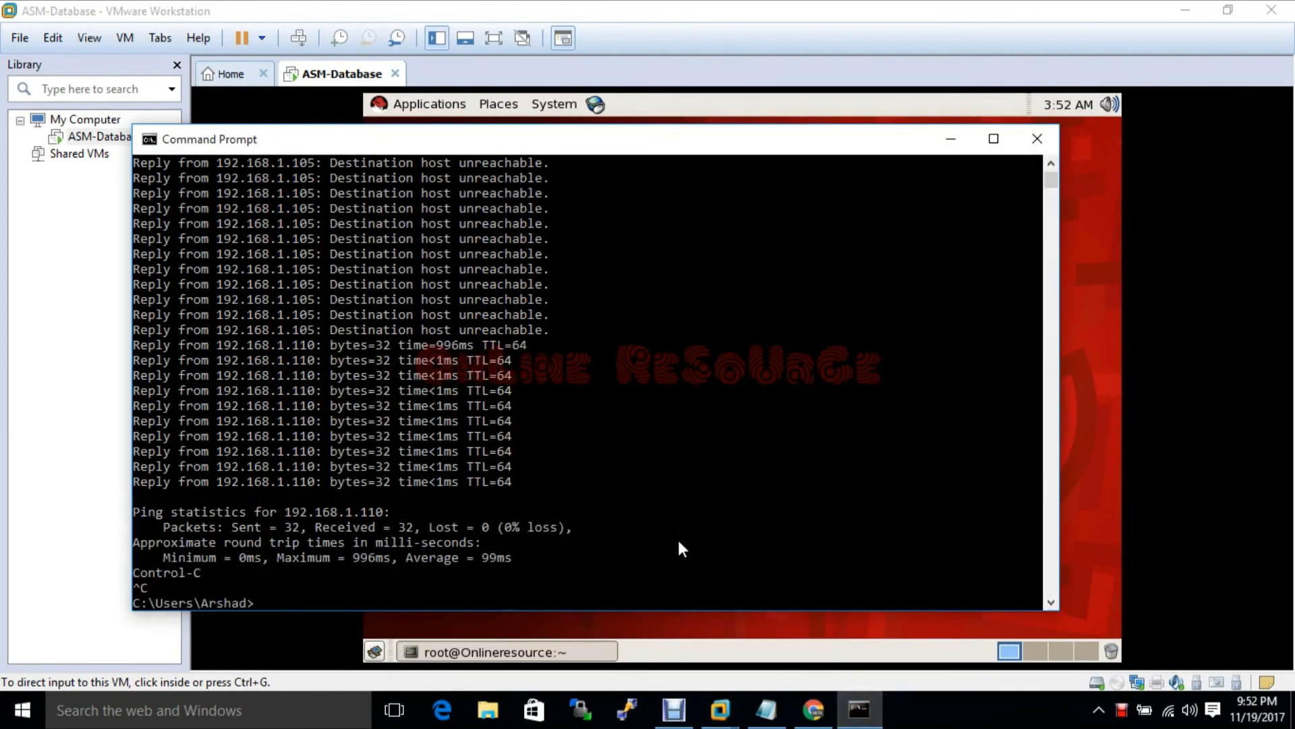
pyautogui.click(951, 138)
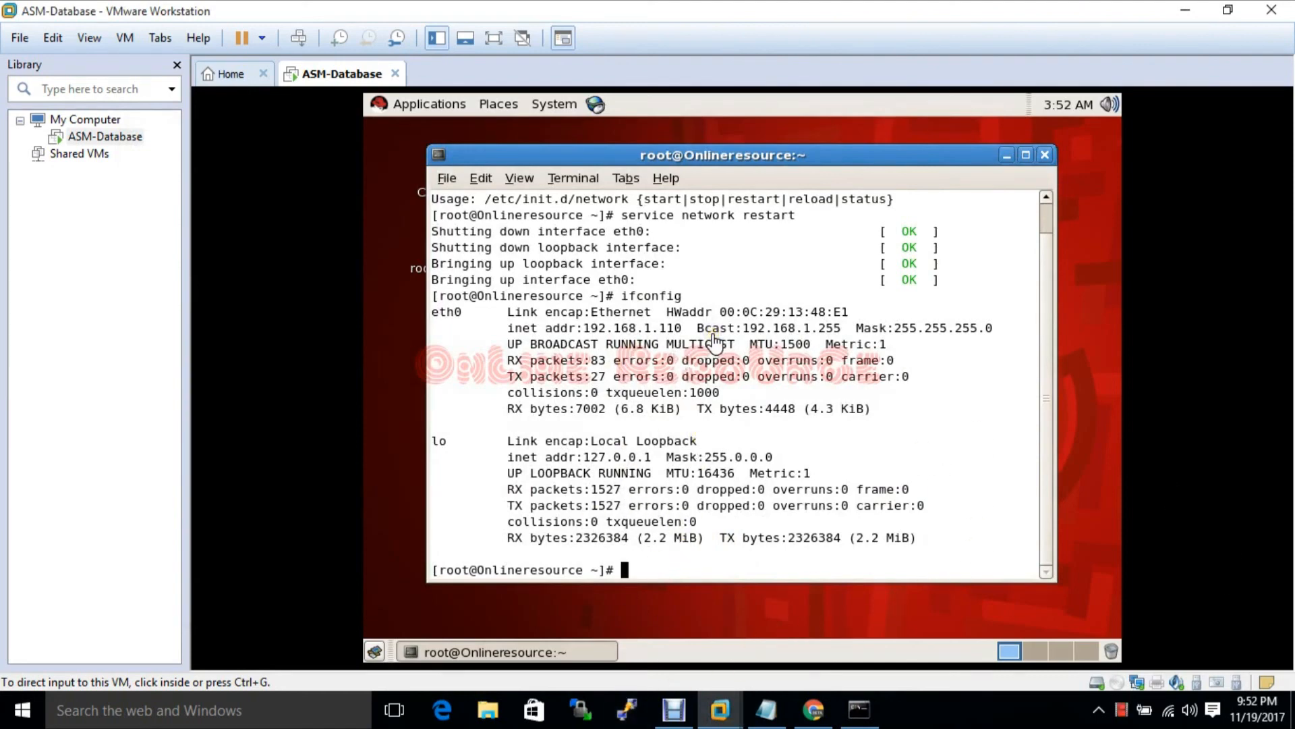
pyautogui.click(626, 709)
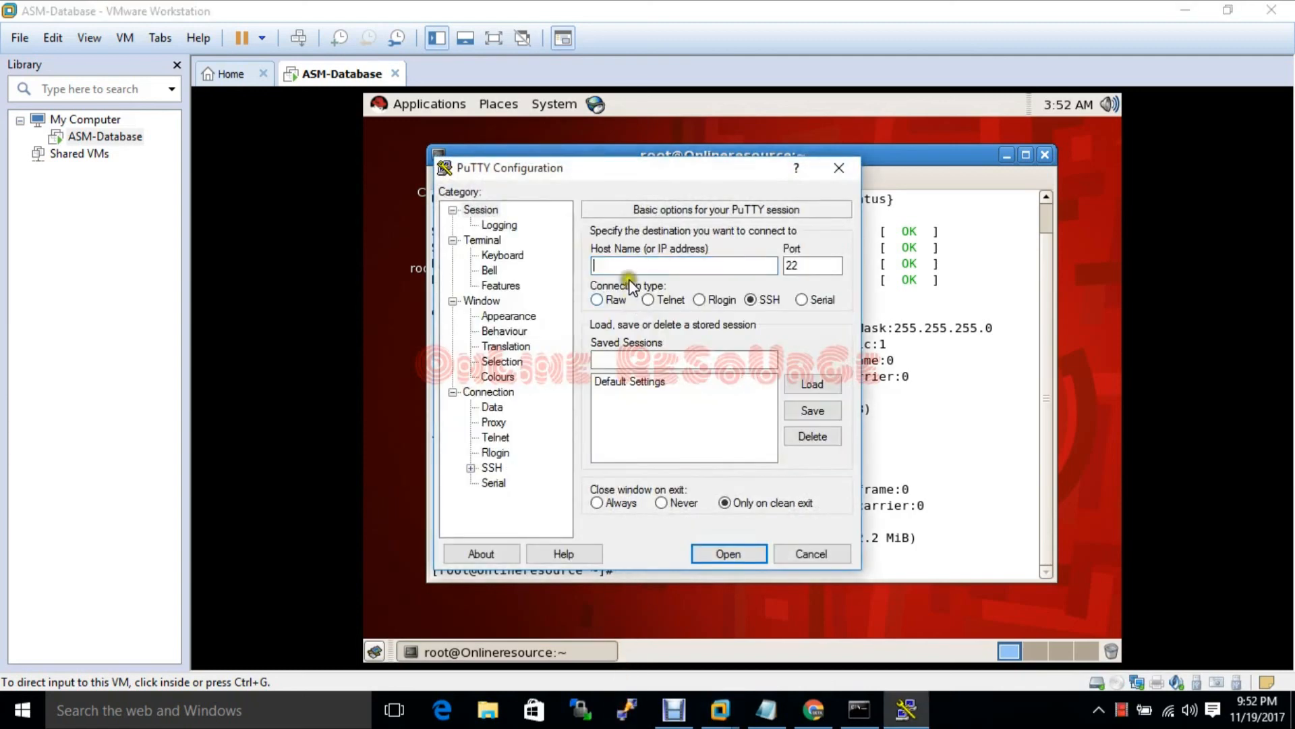
# Connect PuTTY over SSH to 192.168.1.110 and accept the server's host key
pyautogui.click(629, 265)
pyautogui.write('1')
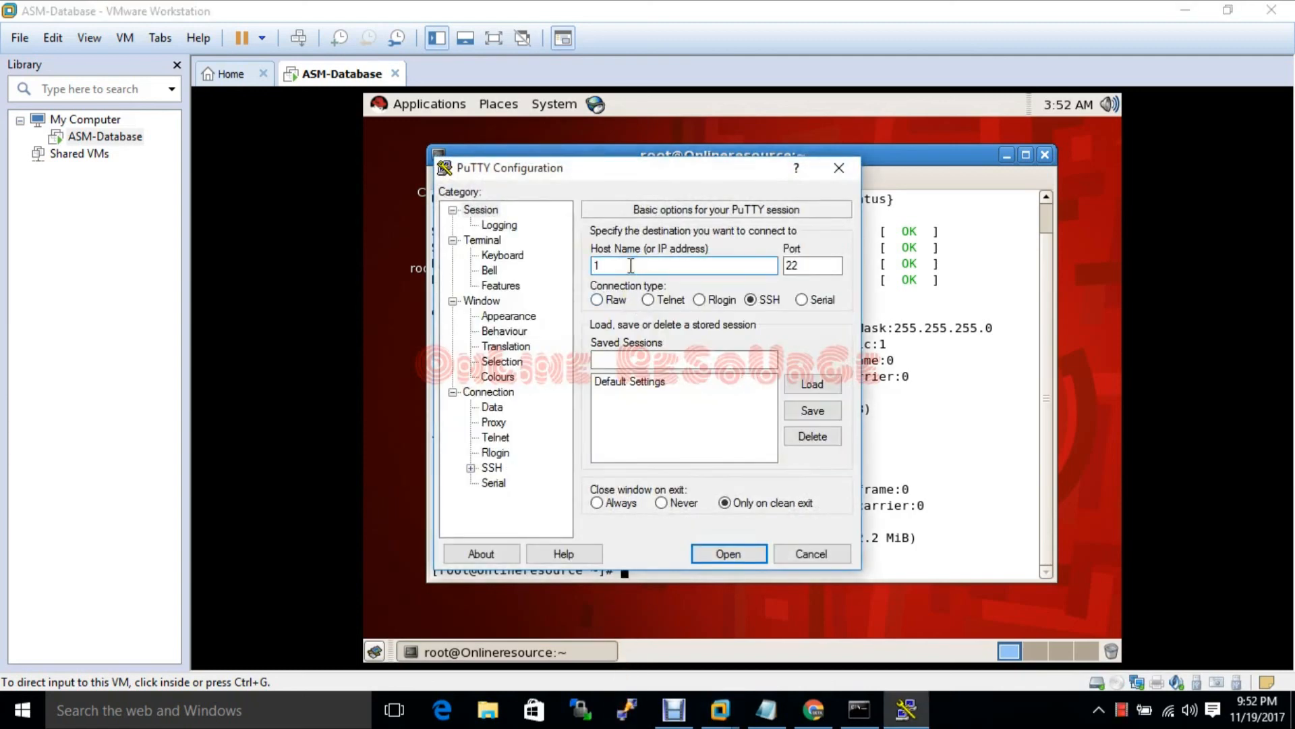
pyautogui.write('92.168.1.110')
pyautogui.press('Return')
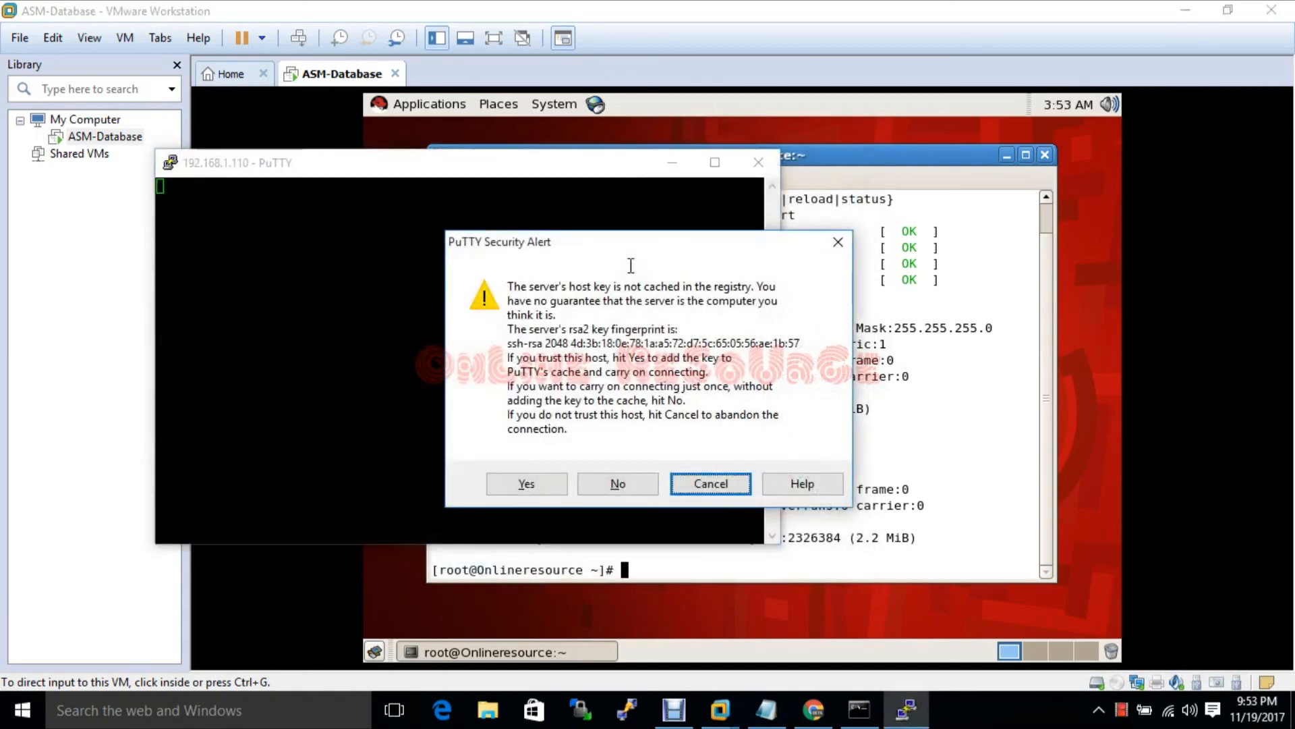
pyautogui.click(527, 484)
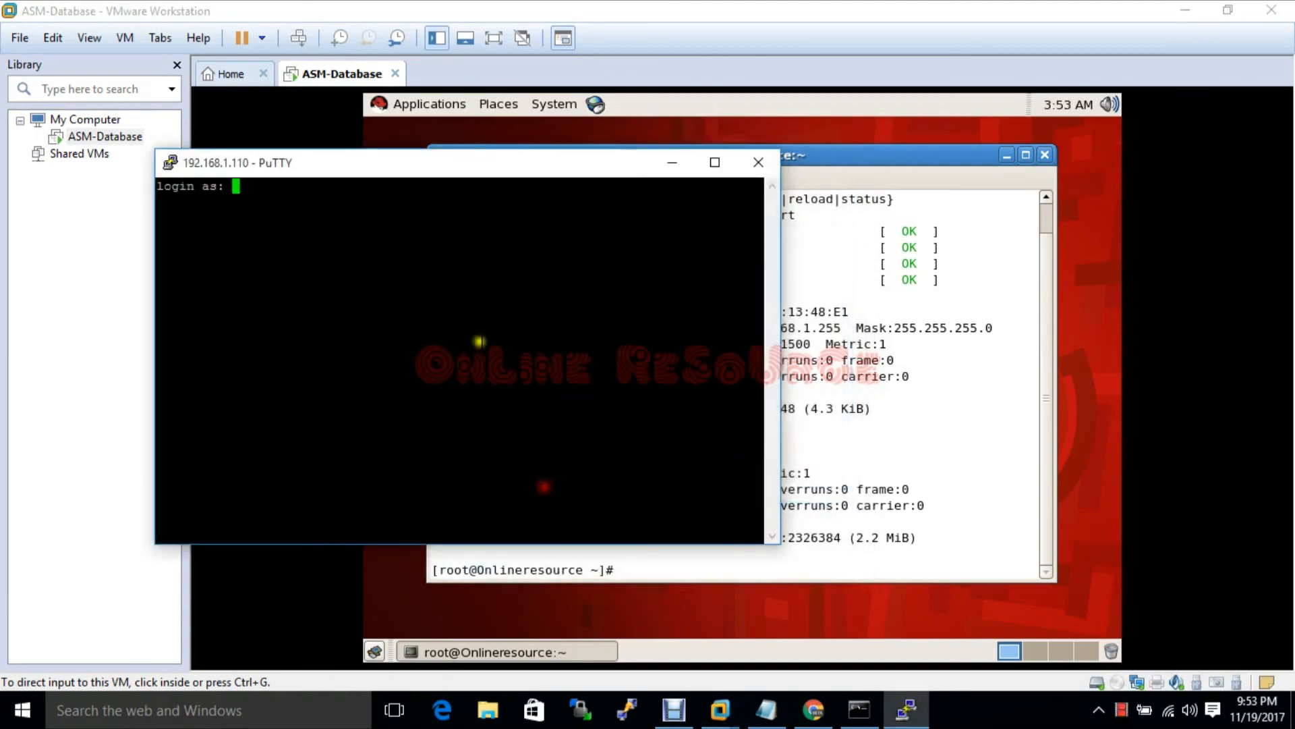
# Log in as root with the password and widen the SSH terminal window
pyautogui.write('root')
pyautogui.press('Return')
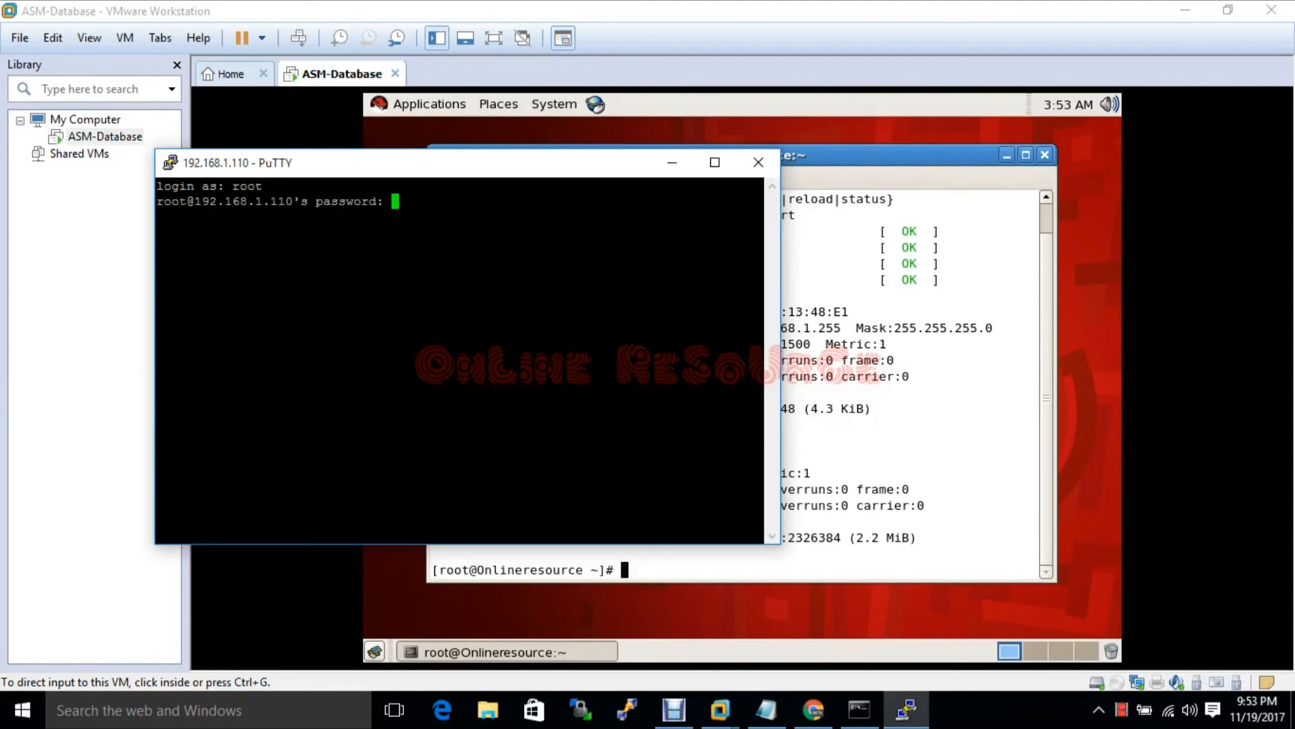
pyautogui.press('Return')
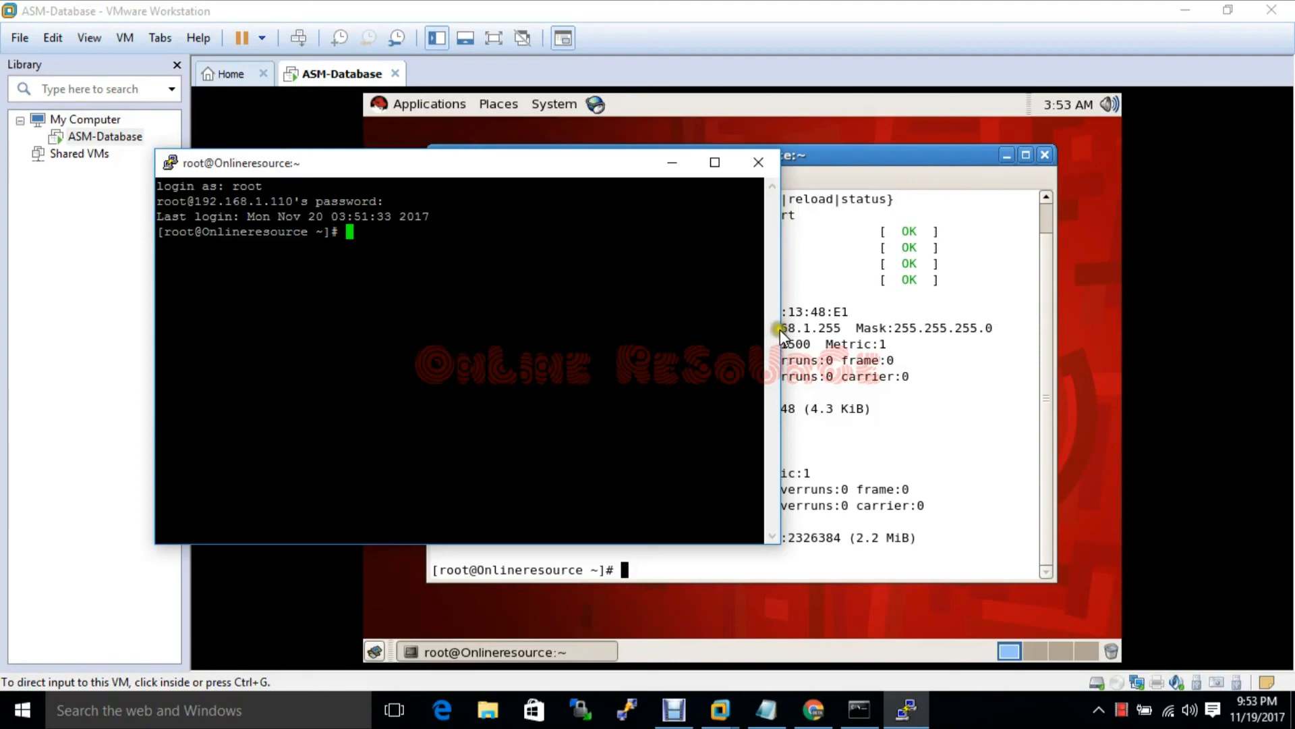
pyautogui.moveTo(780, 337); pyautogui.dragTo(1167, 341)
# Open /etc/hosts in vim and start a new line below the localhost6 entry
pyautogui.write('v')
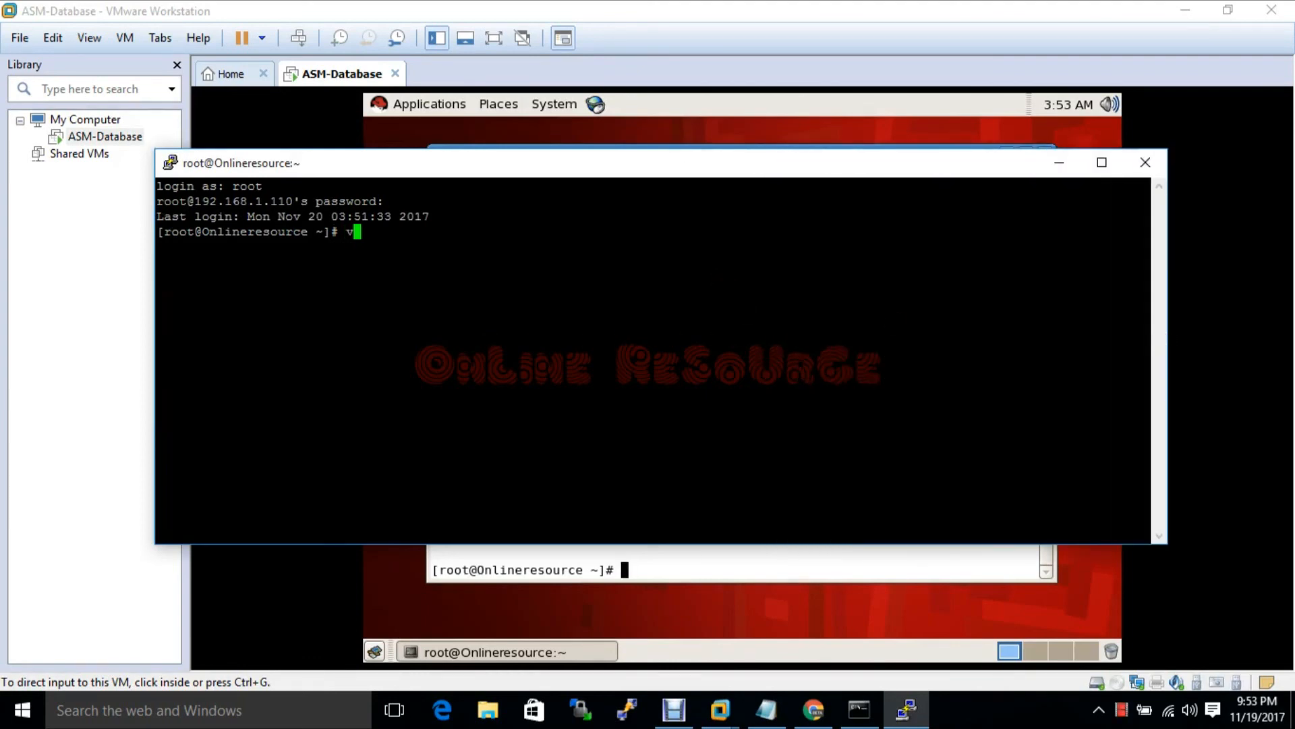
pyautogui.write('im /etc/hosts')
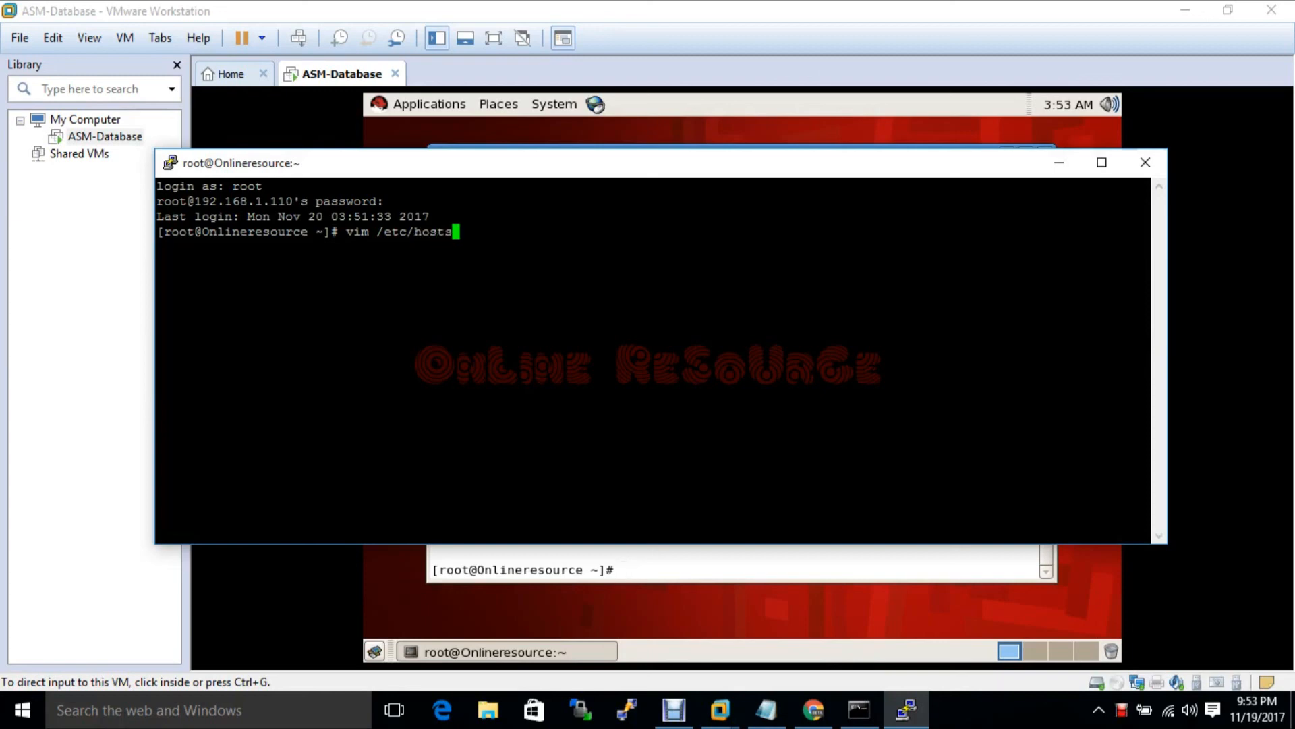
pyautogui.press('Return')
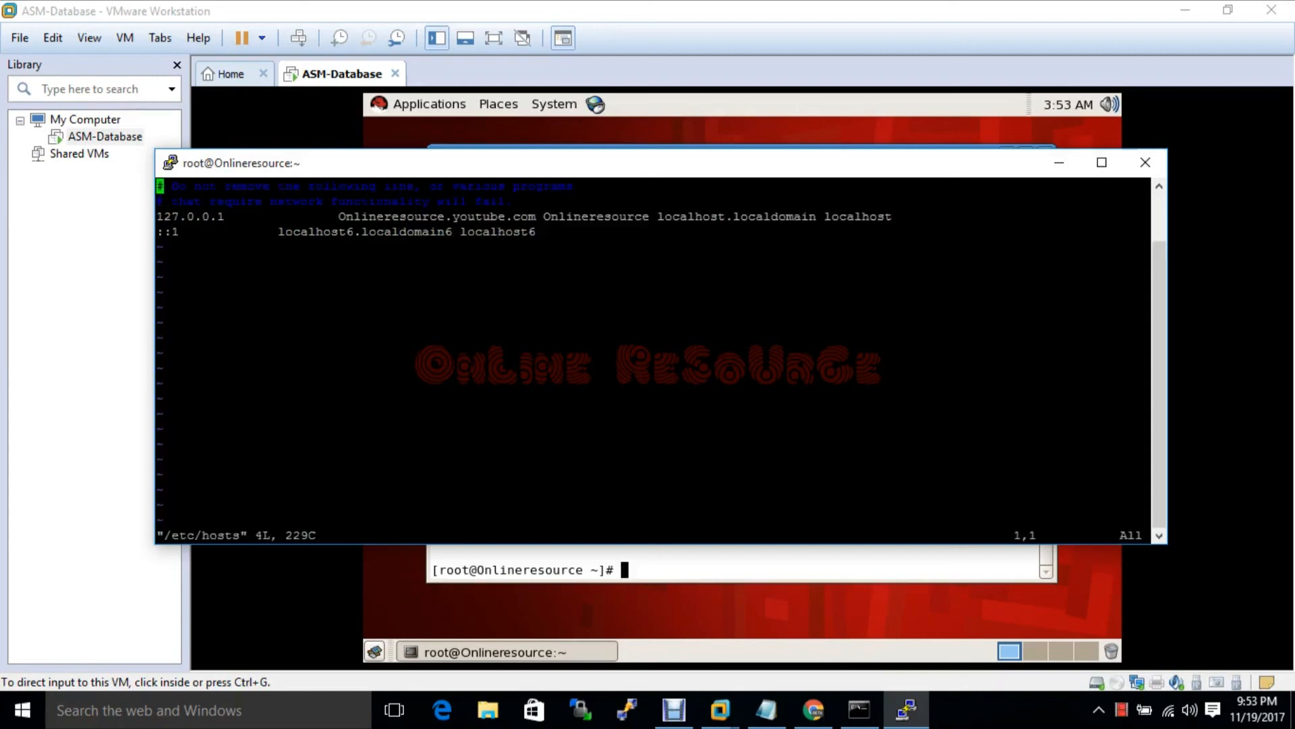
pyautogui.press('Down')
pyautogui.press('Down')
pyautogui.press('Down')
pyautogui.press('Right')
pyautogui.press('Right')
pyautogui.press('Right')
pyautogui.press('Right')
pyautogui.press('Right')
pyautogui.press('Right')
pyautogui.press('Right')
pyautogui.press('Right')
pyautogui.press('Right')
pyautogui.press('Right')
pyautogui.press('Right')
pyautogui.press('Right')
pyautogui.press('Right')
pyautogui.press('Right')
pyautogui.press('Right')
pyautogui.press('Right')
pyautogui.press('Right')
pyautogui.press('Right')
pyautogui.press('Right')
pyautogui.press('Right')
pyautogui.press('Right')
pyautogui.press('a')
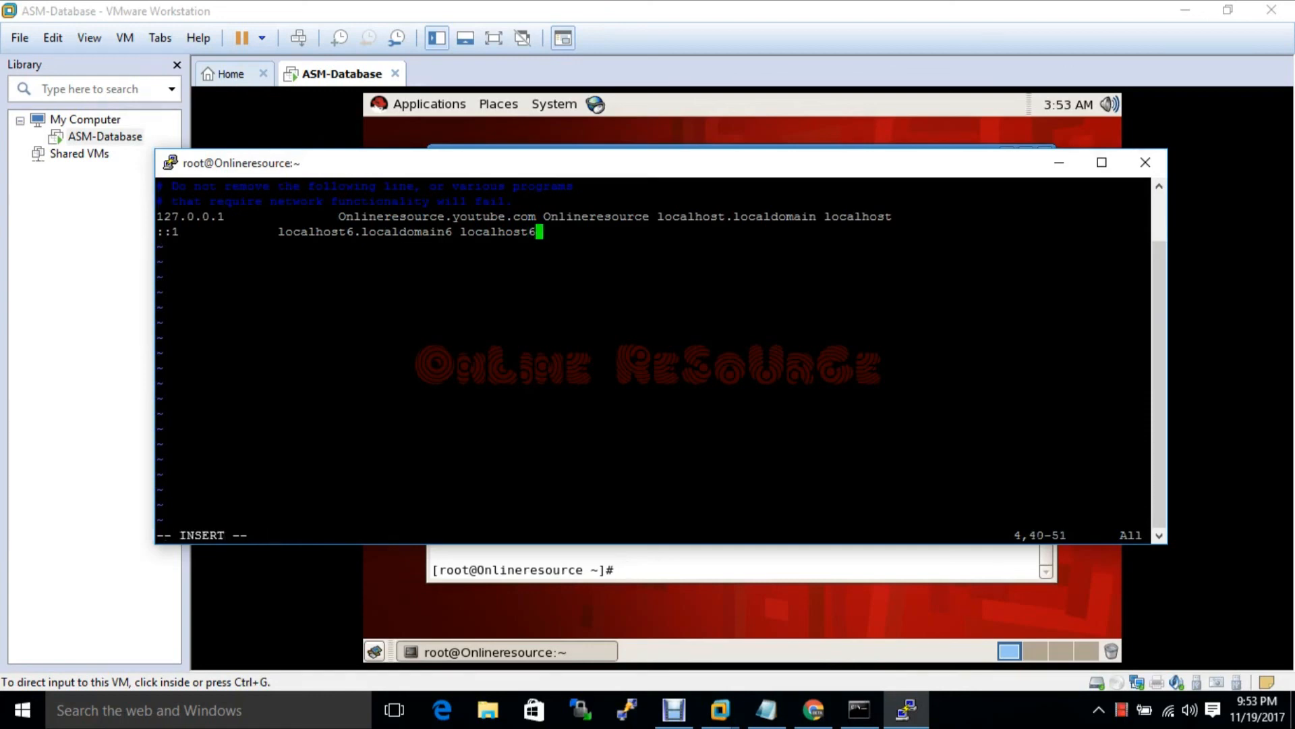
pyautogui.press('Return')
# Enter 192.168.1.110 followed by the pasted names Onlineresource.youtube.com and Onlineresource
pyautogui.write('192')
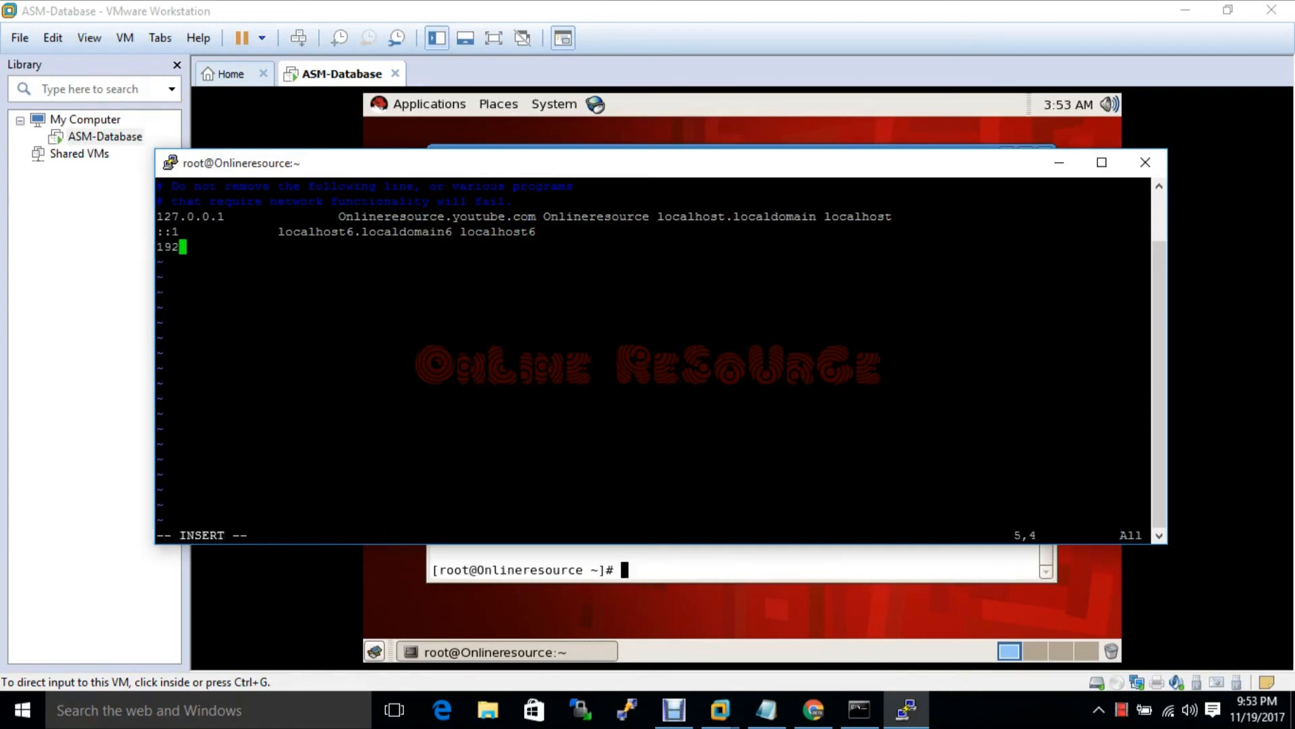
pyautogui.write('.68')
pyautogui.press('BackSpace')
pyautogui.press('BackSpace')
pyautogui.write('168.1.110')
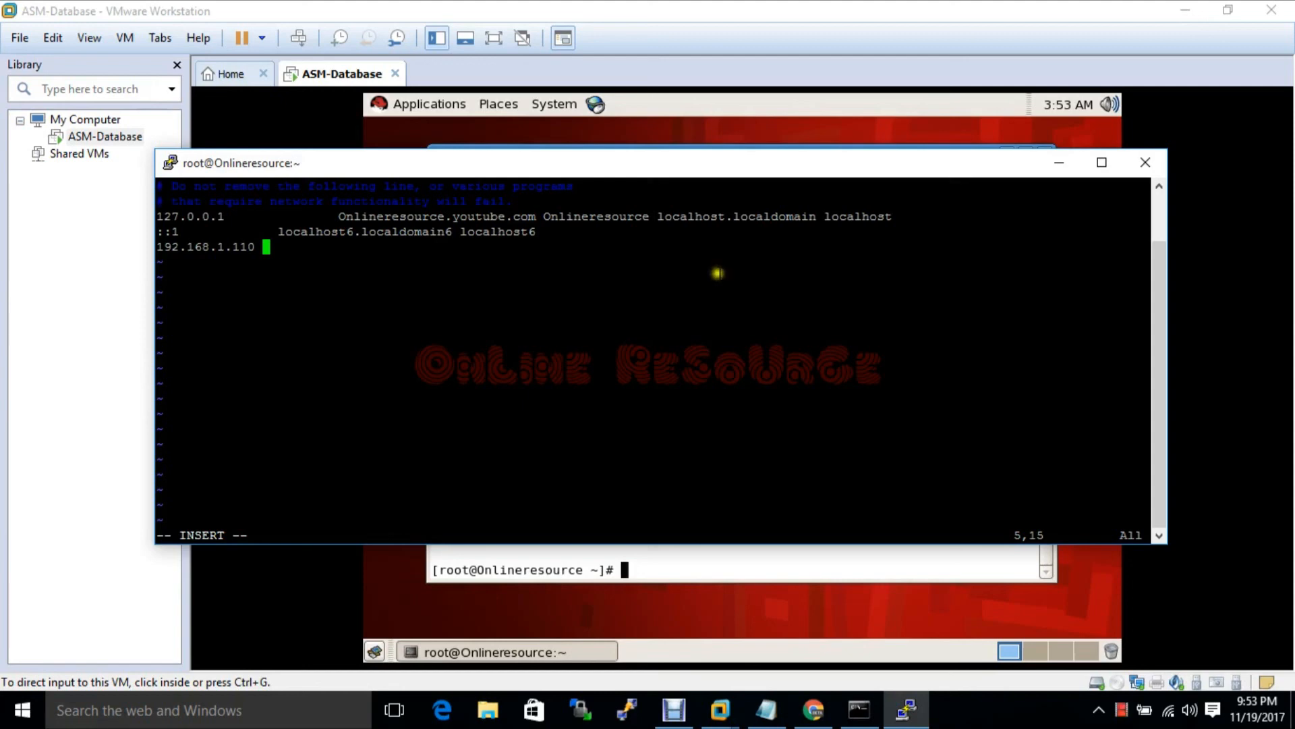
pyautogui.moveTo(343, 216); pyautogui.dragTo(536, 216)
pyautogui.middleClick(701, 317)
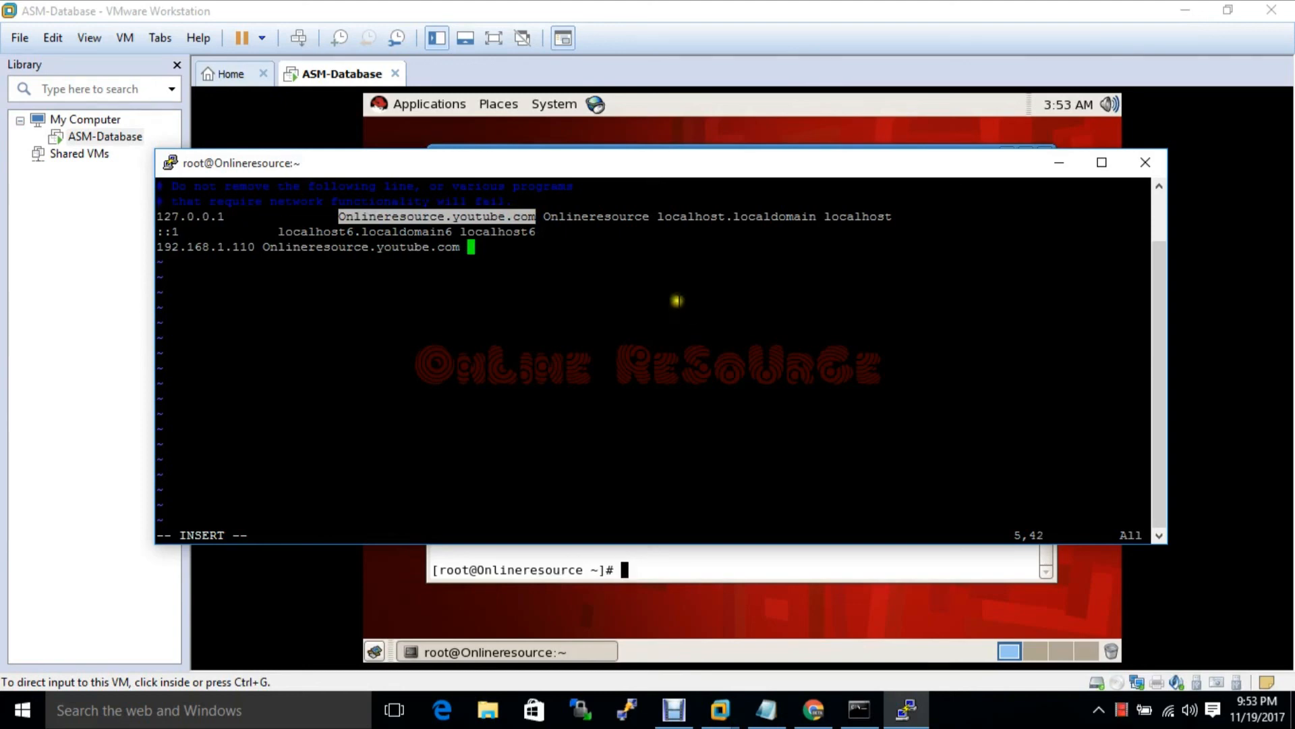
pyautogui.click(575, 216)
pyautogui.doubleClick(574, 216)
pyautogui.middleClick(611, 265)
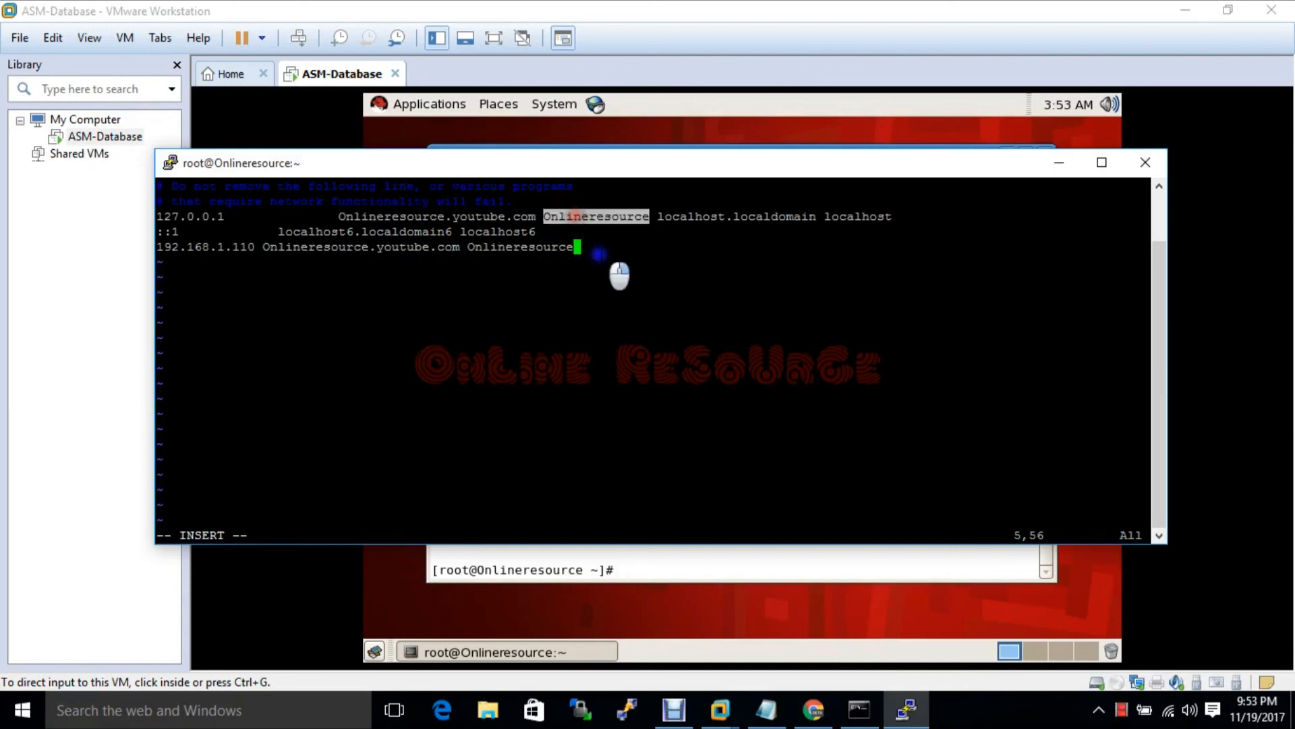
# Save /etc/hosts and quit vim with :wq
pyautogui.press('Escape')
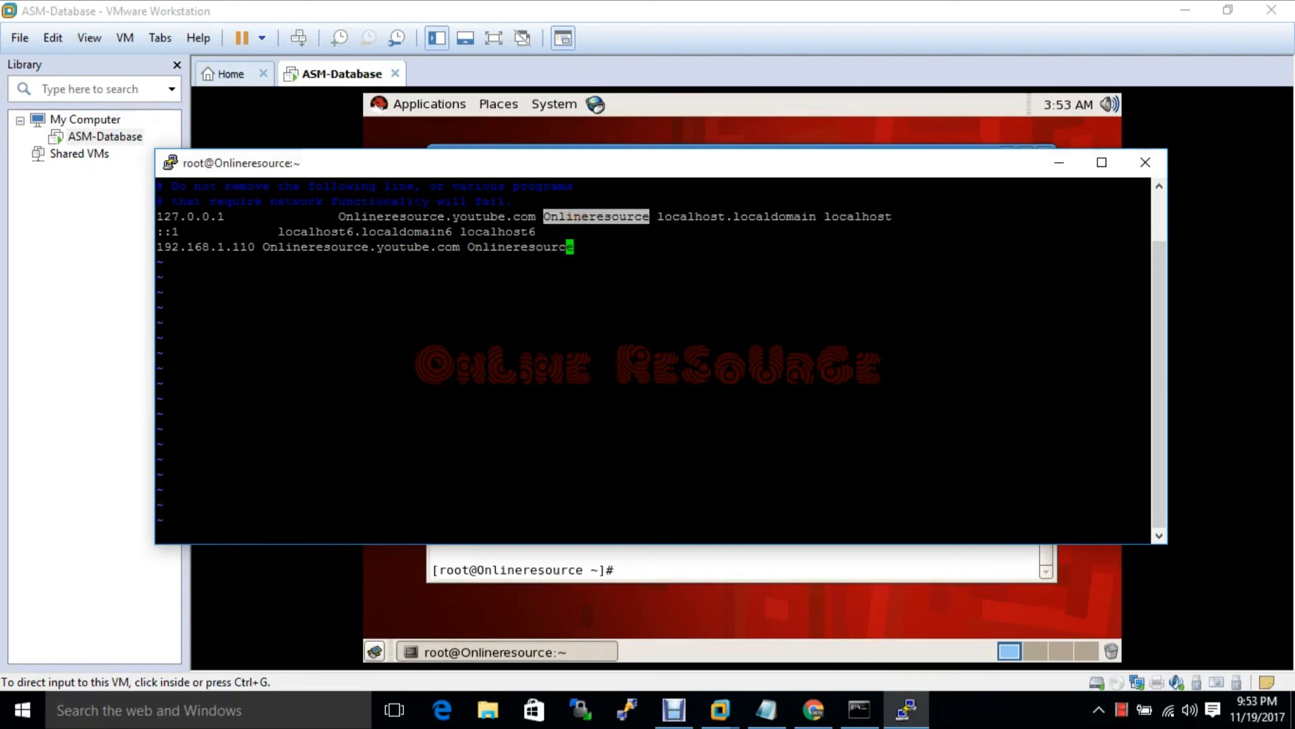
pyautogui.write(':wq')
pyautogui.press('Return')
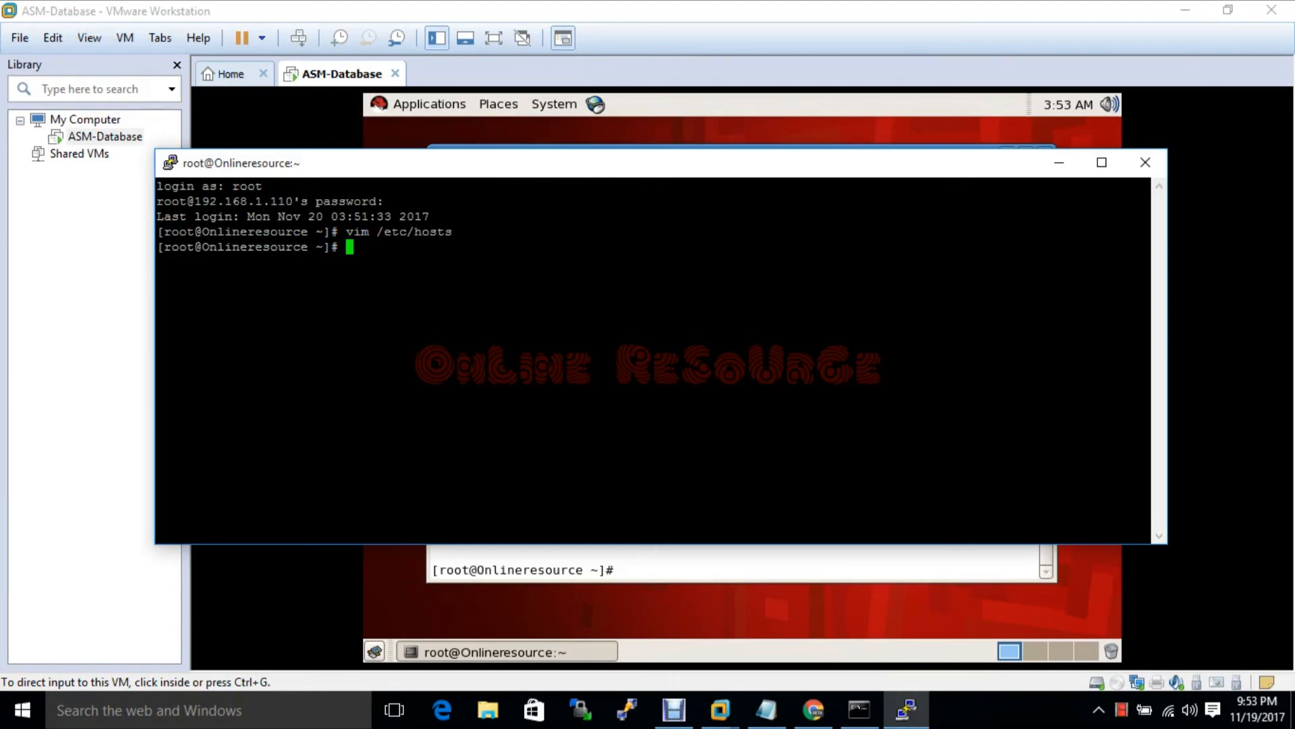
# Bring the ASM Notepad plan forward and highlight step 2 about preparing the environment
pyautogui.click(767, 708)
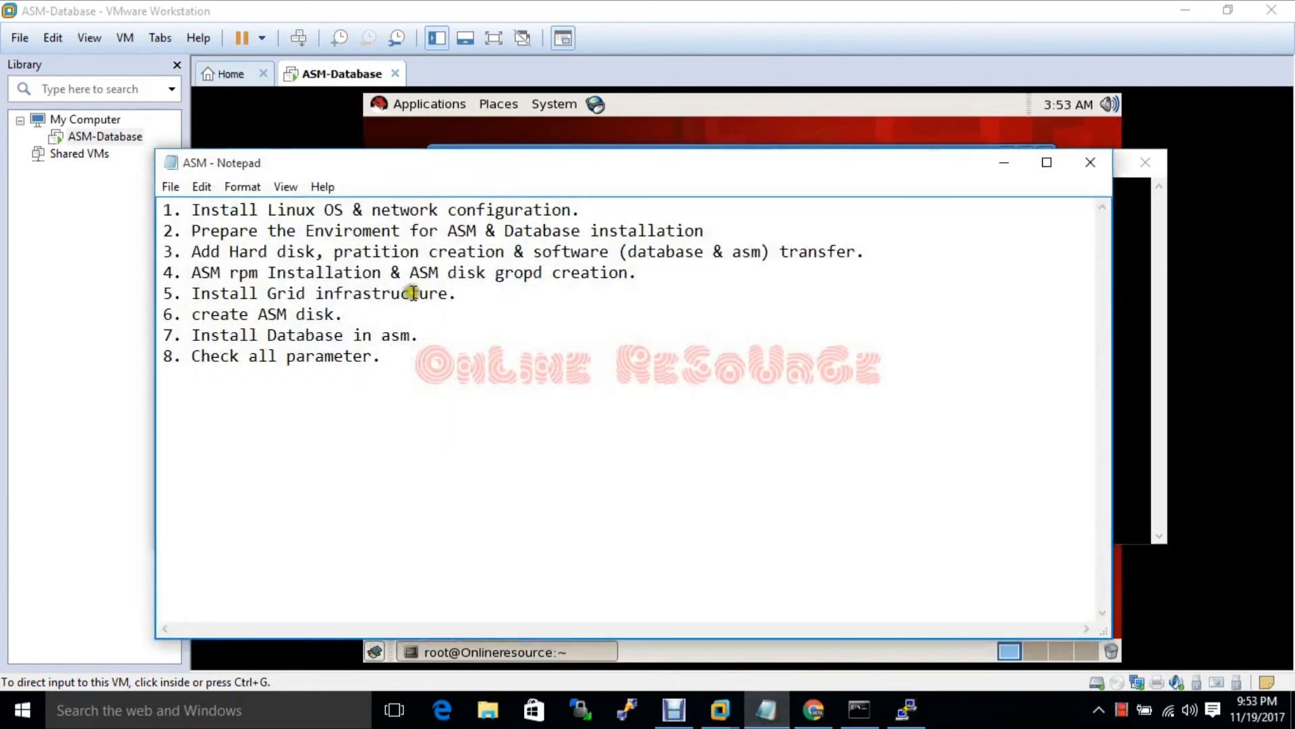
pyautogui.moveTo(191, 231); pyautogui.dragTo(592, 231)
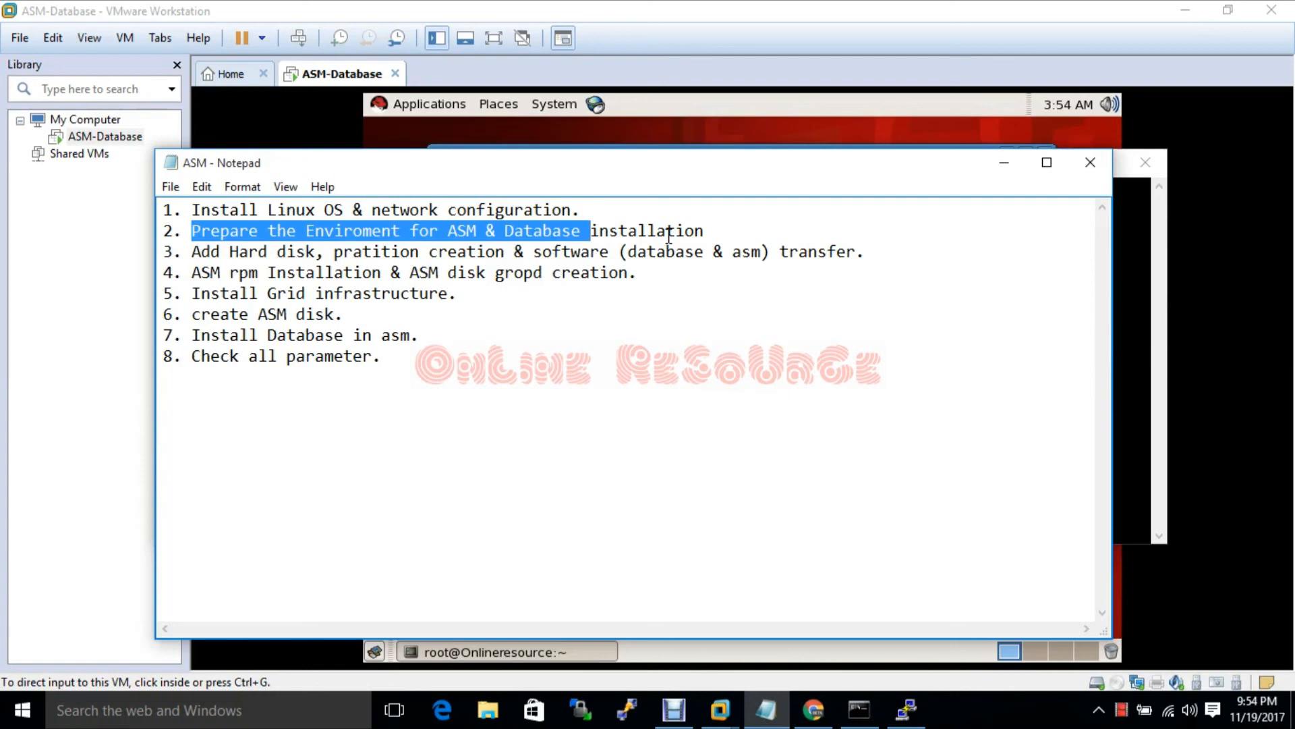
# Minimize the Notepad task list to bring the root PuTTY session back to the shell prompt
pyautogui.click(1002, 165)
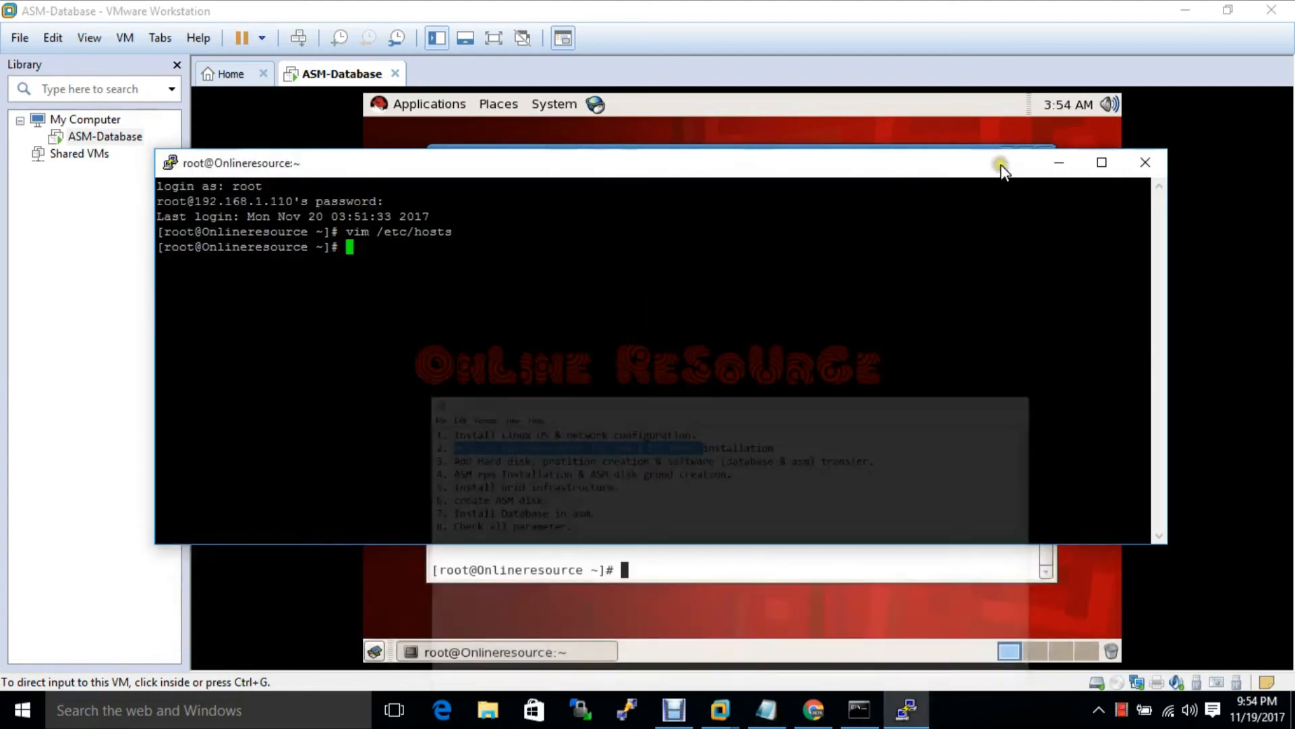